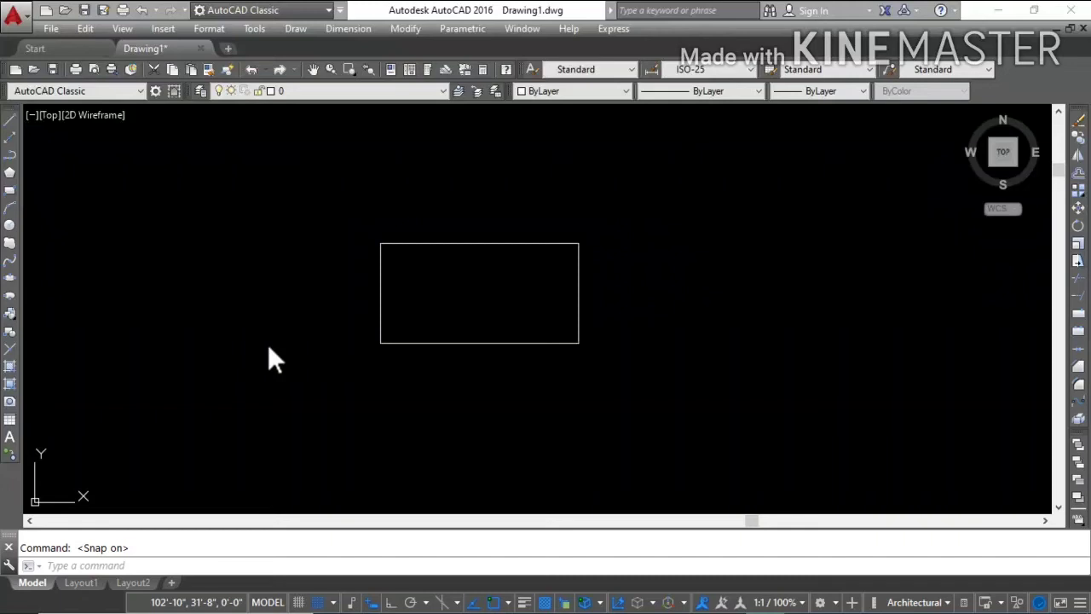
- Draw a diagonal line from the rectangle's top-left corner to its bottom-right corner
scroll(304, 341, "down", 4)
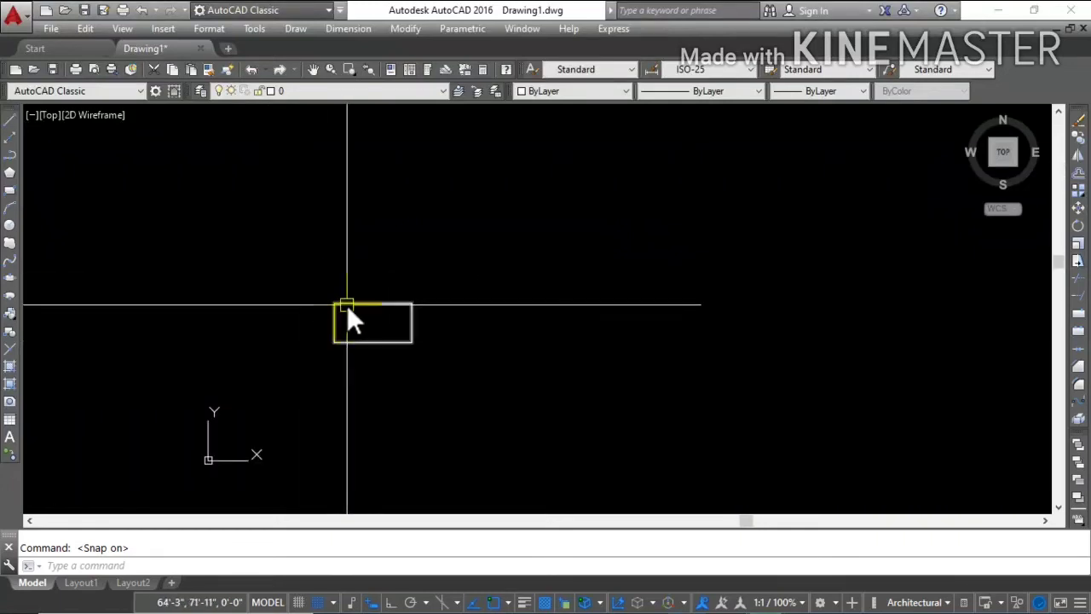
scroll(347, 304, "up", 4)
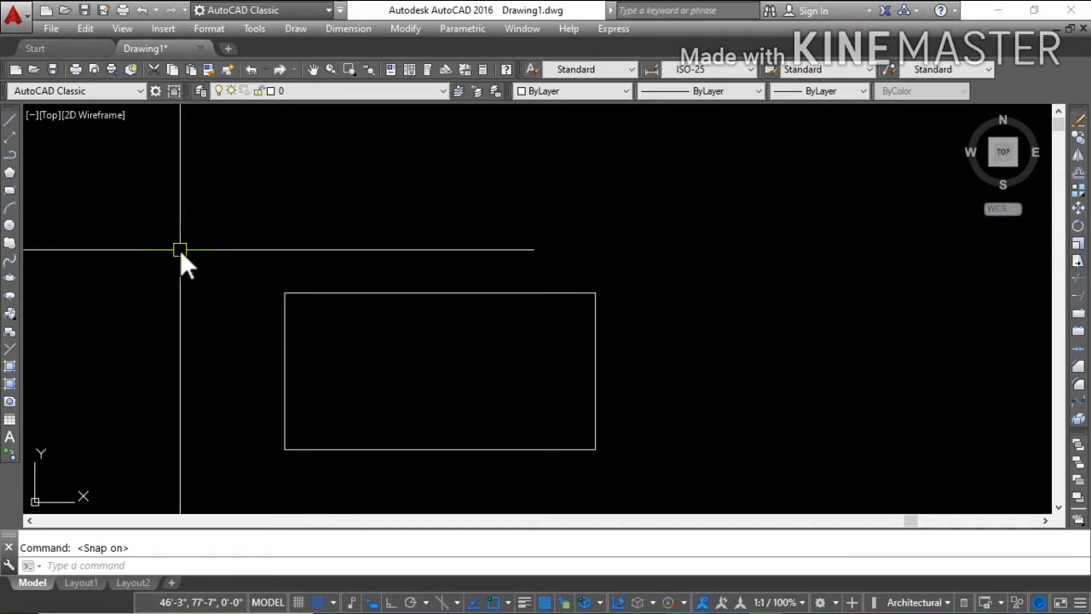
scroll(168, 247, "down", 4)
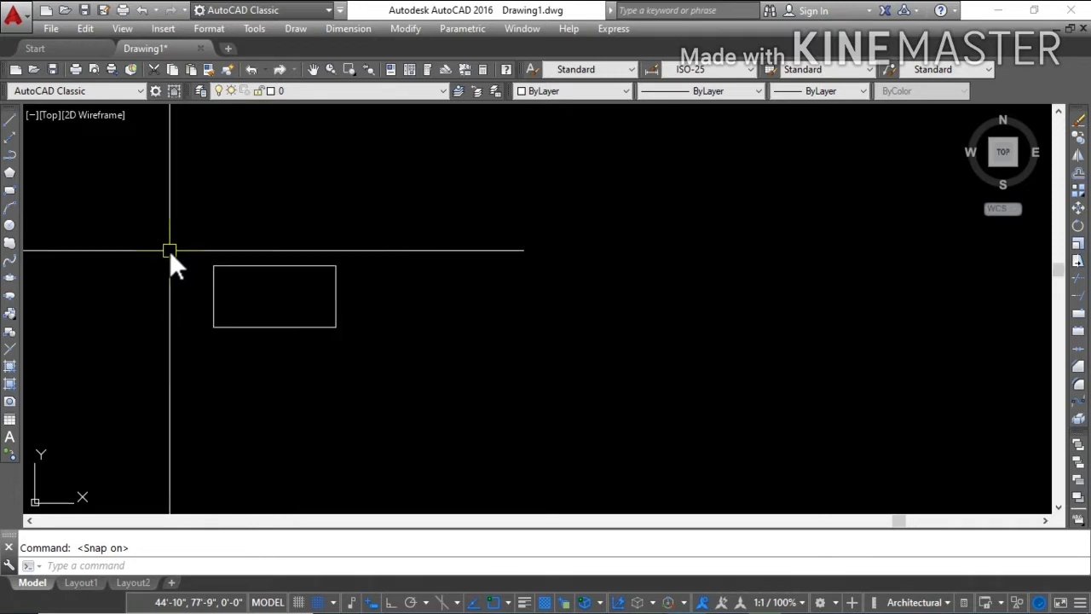
scroll(302, 305, "up", 5)
scroll(308, 290, "down", 8)
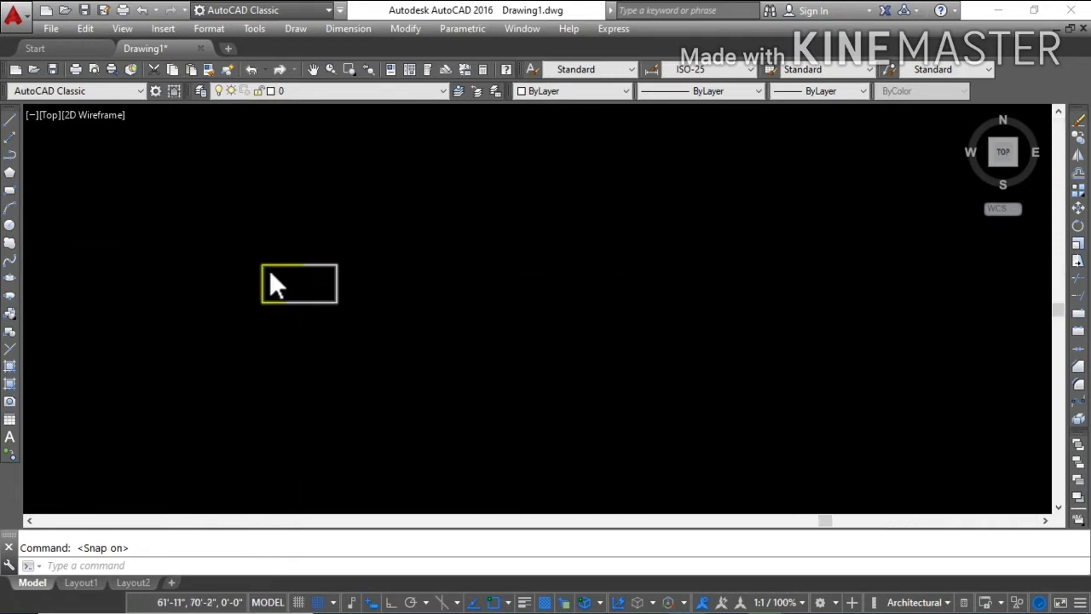
scroll(272, 271, "up", 8)
scroll(272, 271, "down", 4)
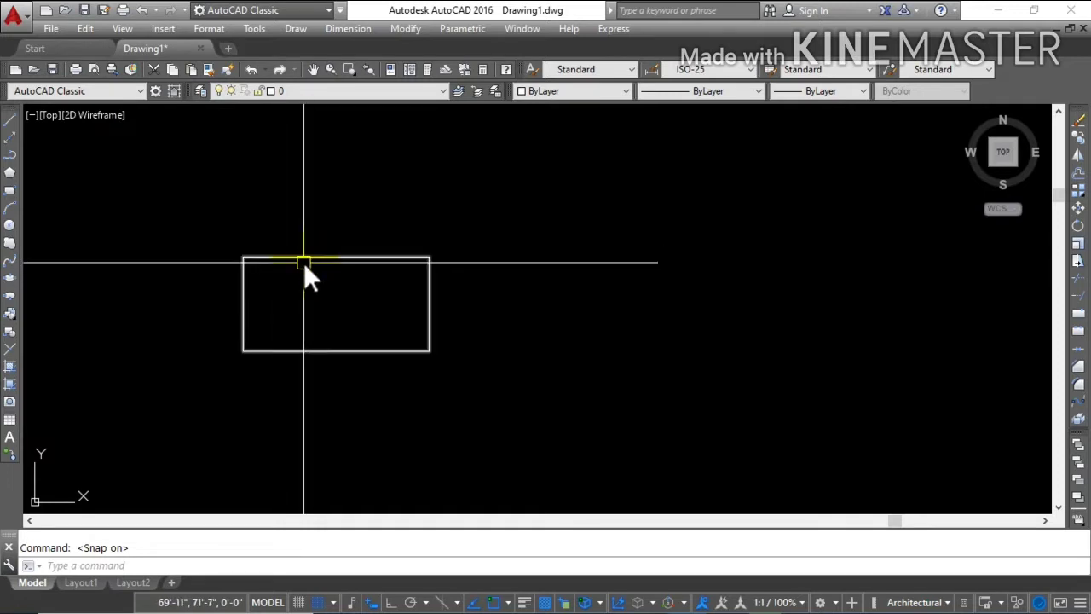
left_click(303, 262)
key("Escape")
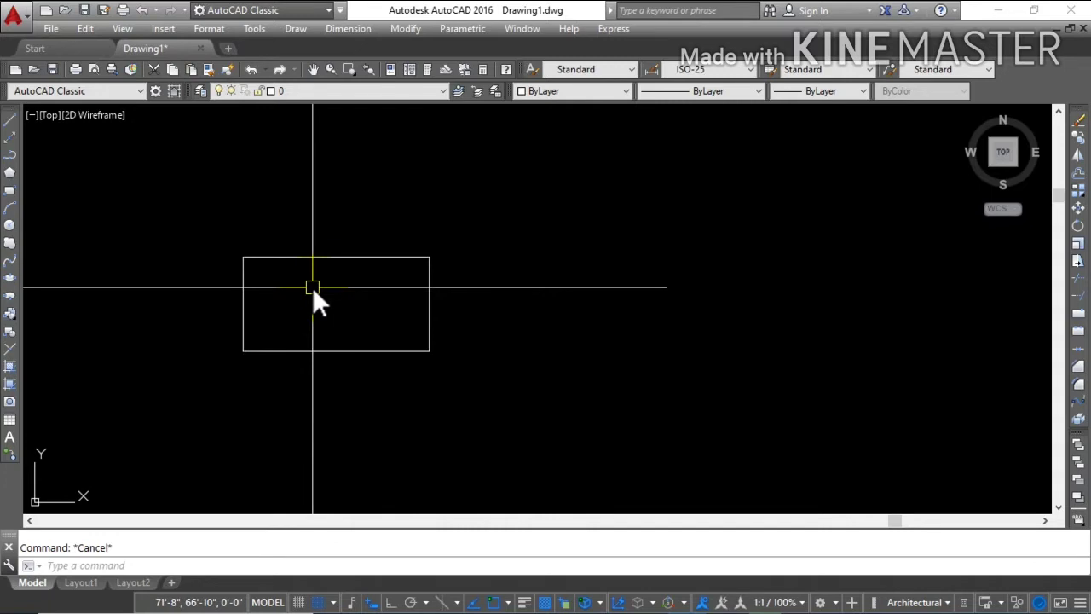
type("l")
key("Return")
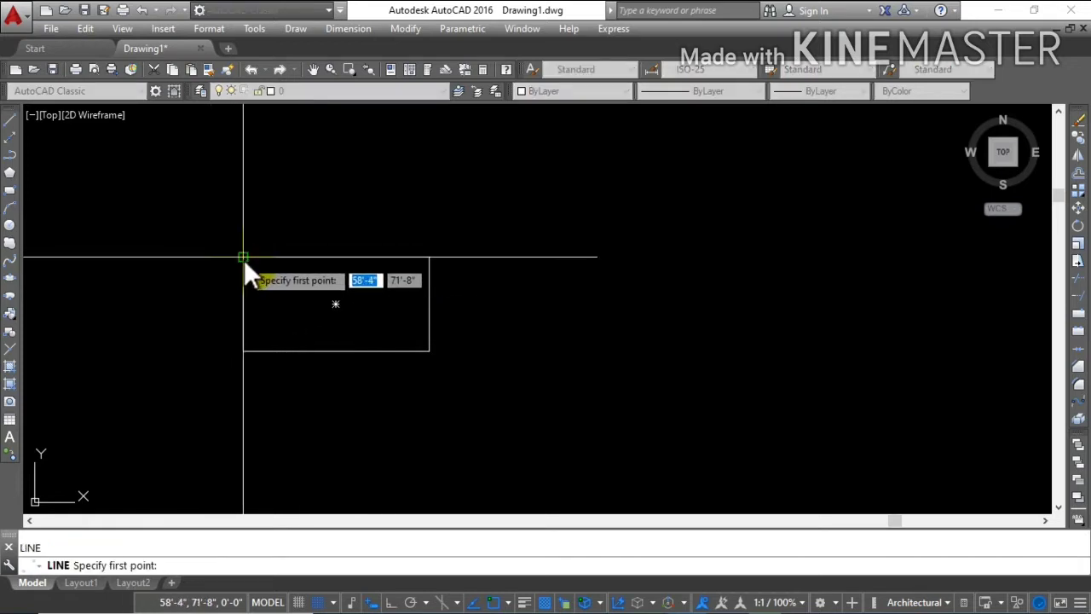
left_click(243, 257)
left_click(429, 350)
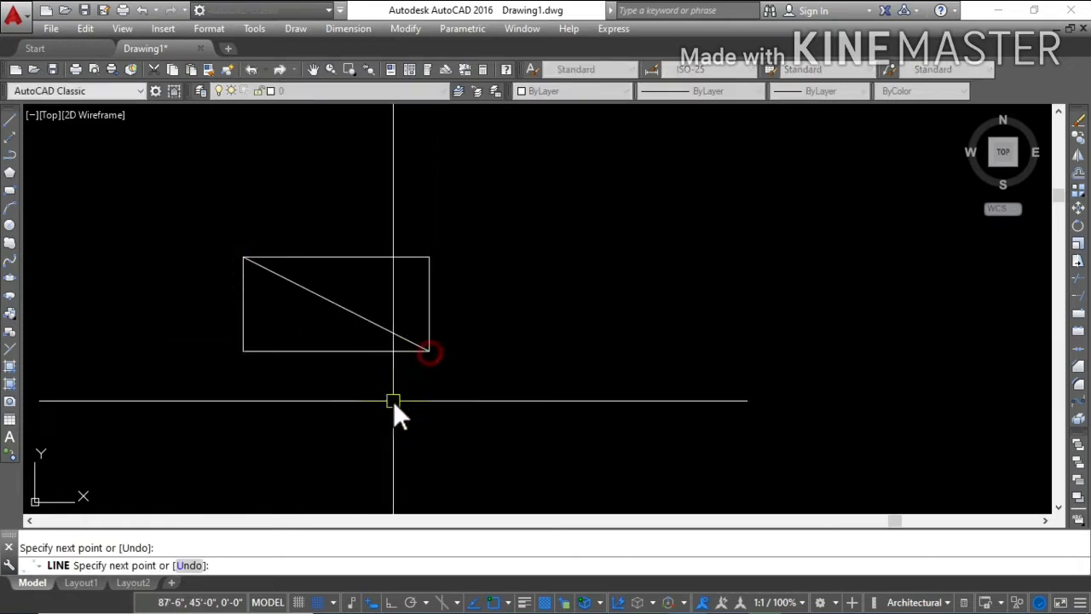
key("Escape")
- Draw a three-point arc starting at the bottom-left corner and bulging beneath the rectangle
scroll(347, 369, "up", 4)
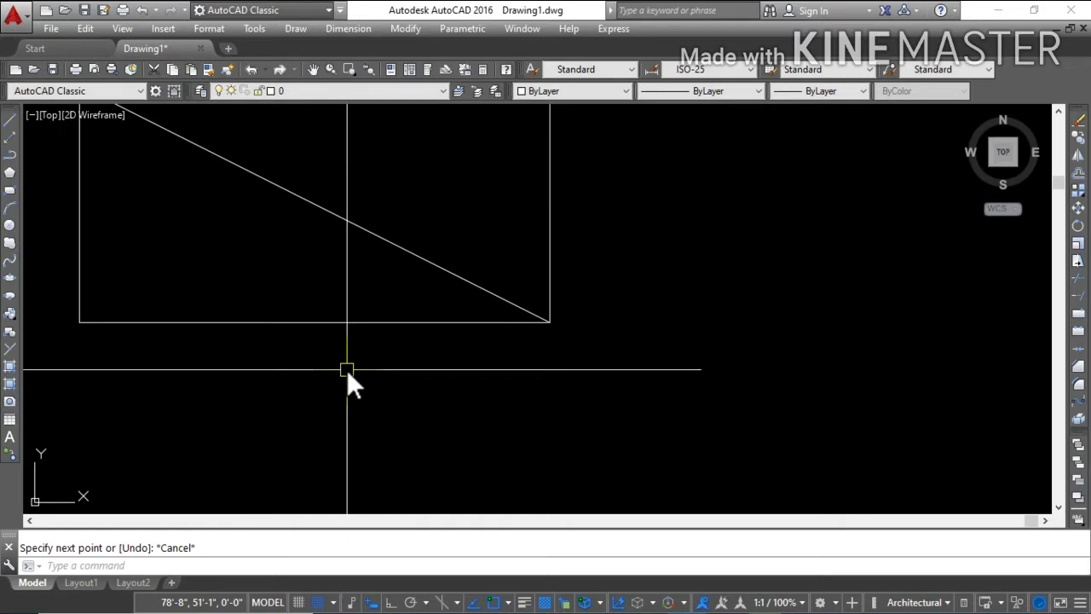
type("ARc")
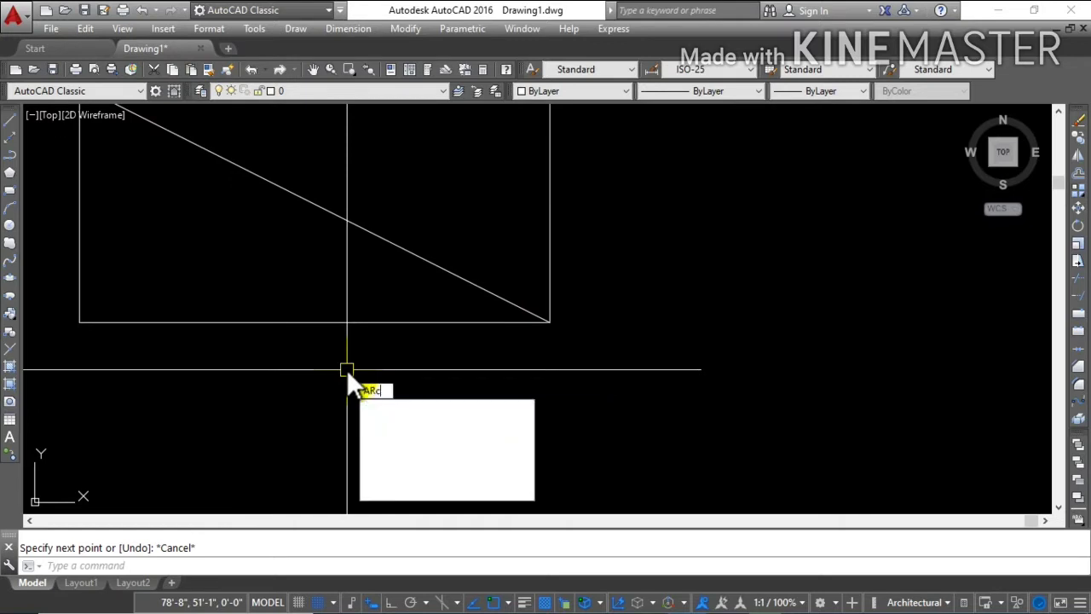
key("Return")
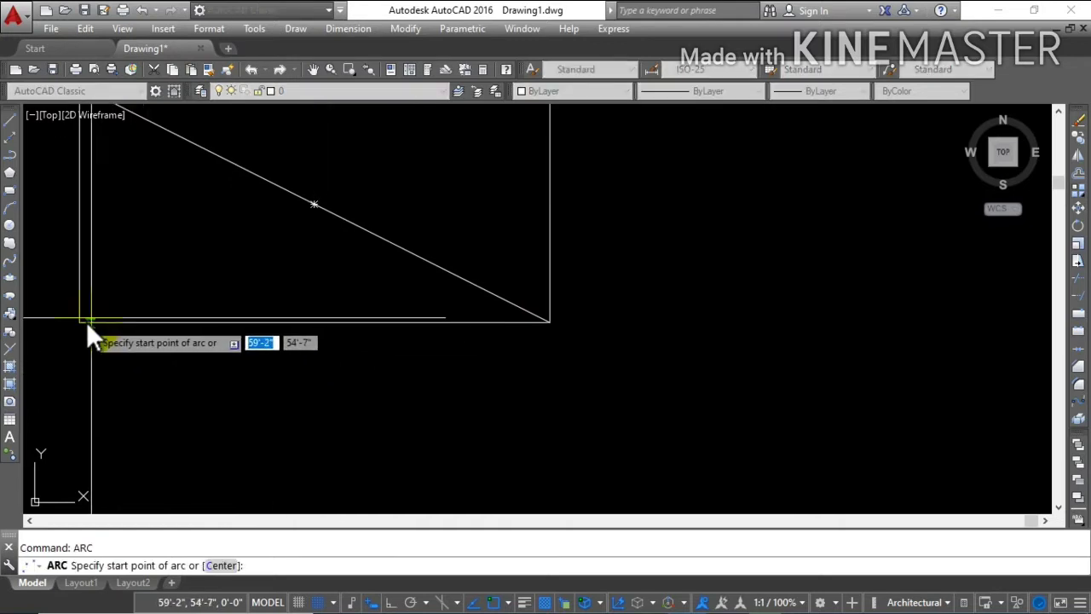
left_click(79, 322)
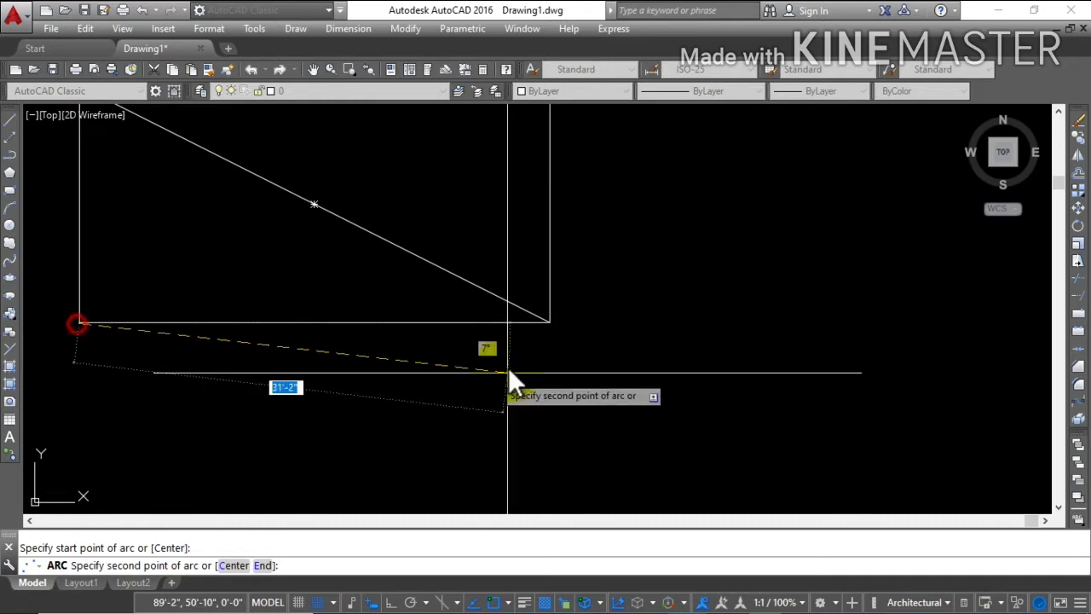
left_click(550, 326)
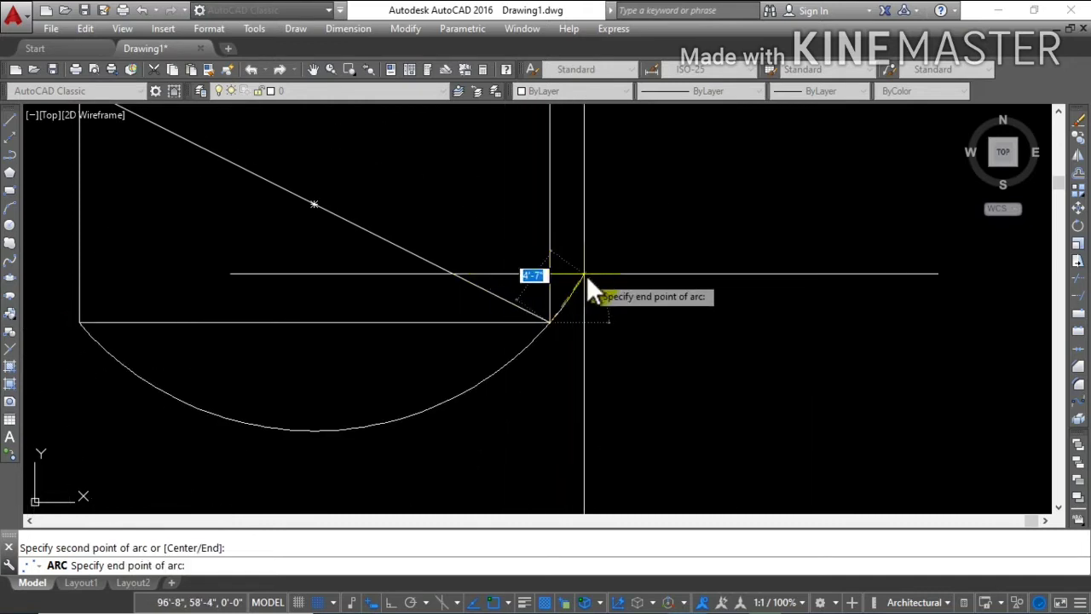
left_click(586, 275)
key("Escape")
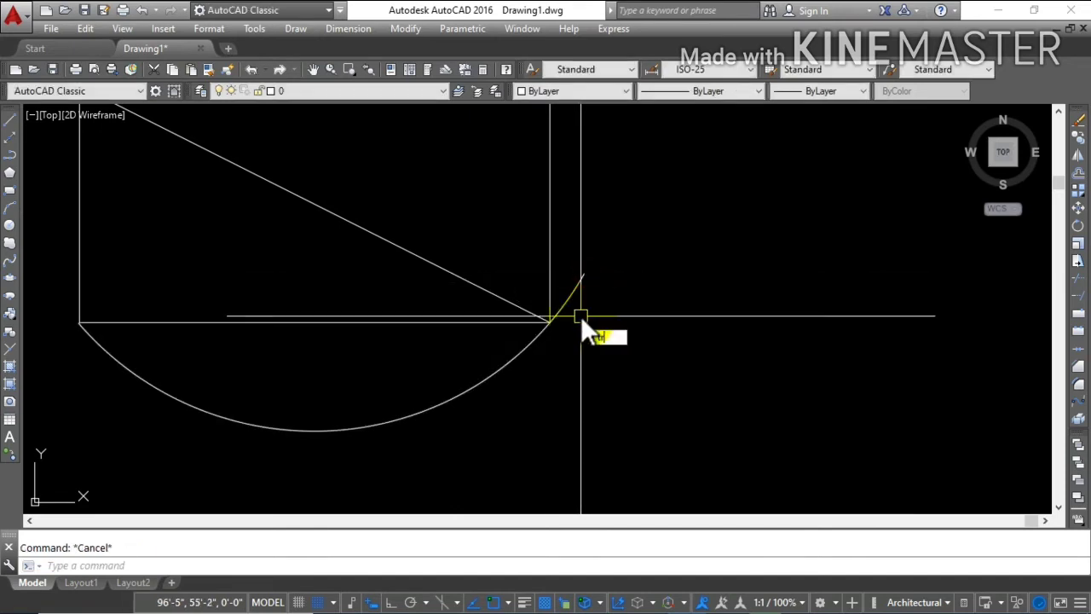
- Trim off the arc's leftover stub above the corner
type("tr")
key("Return")
key("Return")
left_click(575, 289)
key("Escape")
scroll(562, 313, "down", 3)
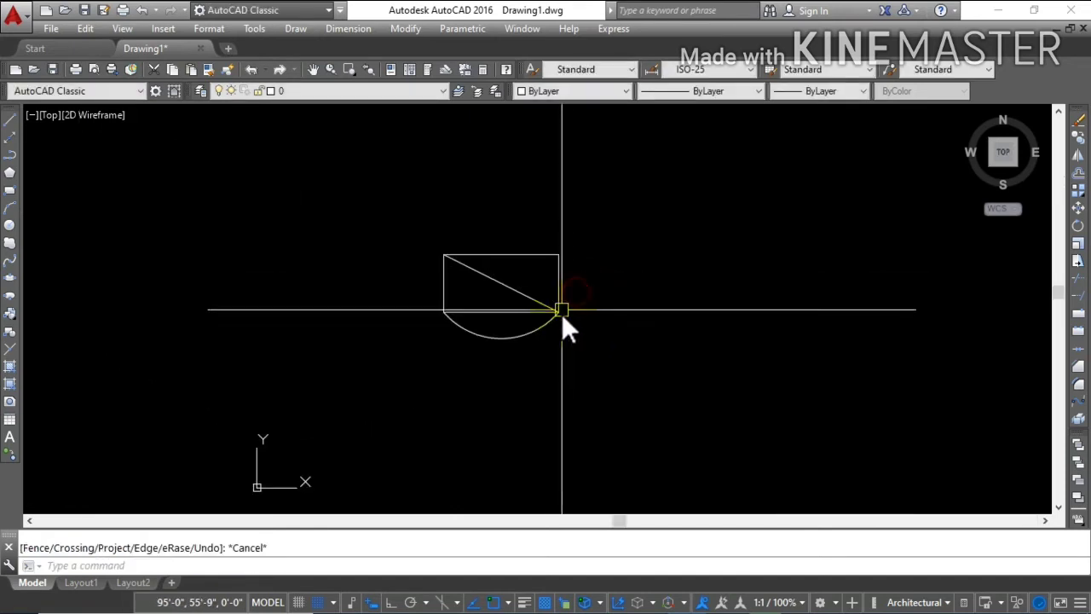
scroll(530, 280, "up", 4)
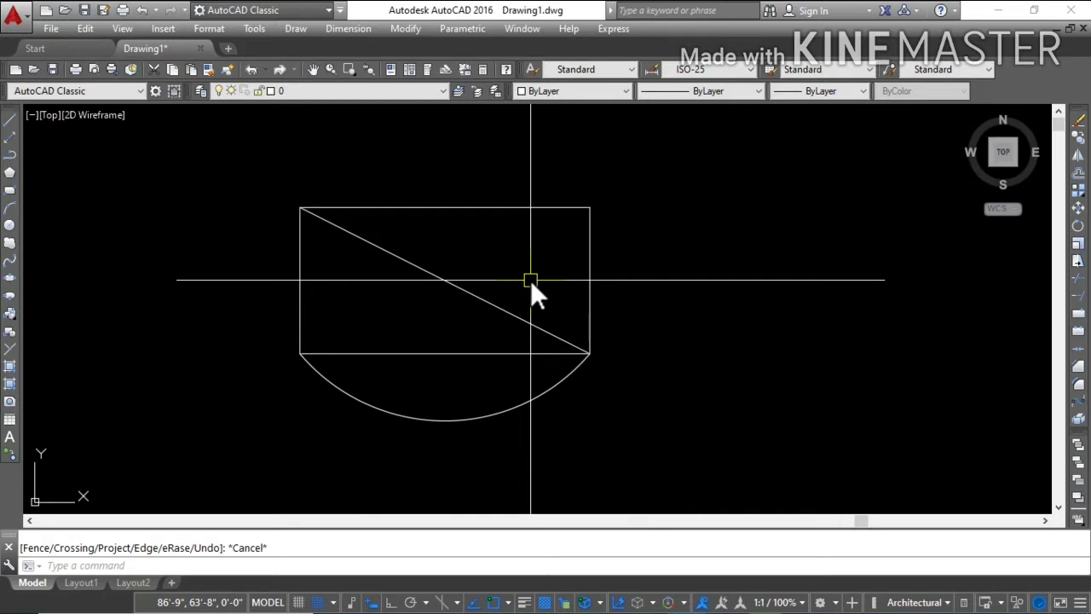
- Add a 35'-10" linear dimension between the top corners, placed above the rectangle
left_click(351, 29)
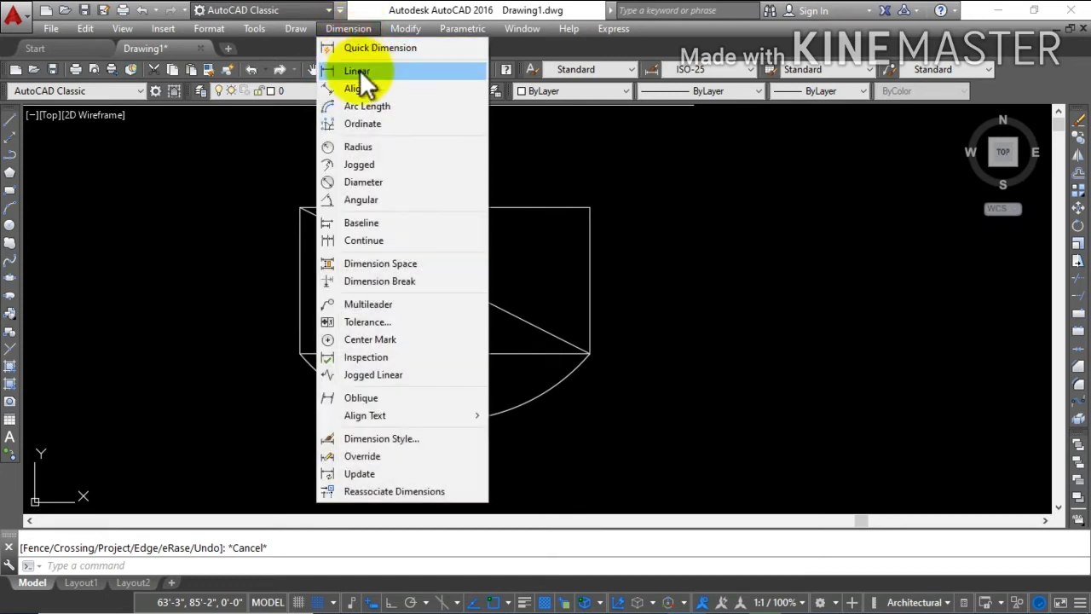
left_click(360, 69)
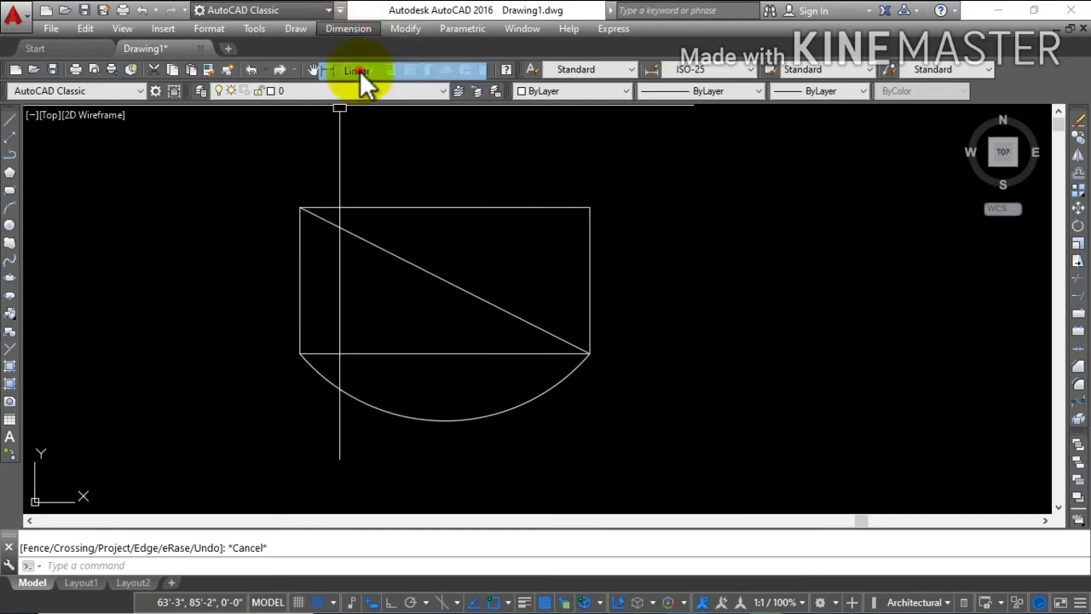
left_click(306, 207)
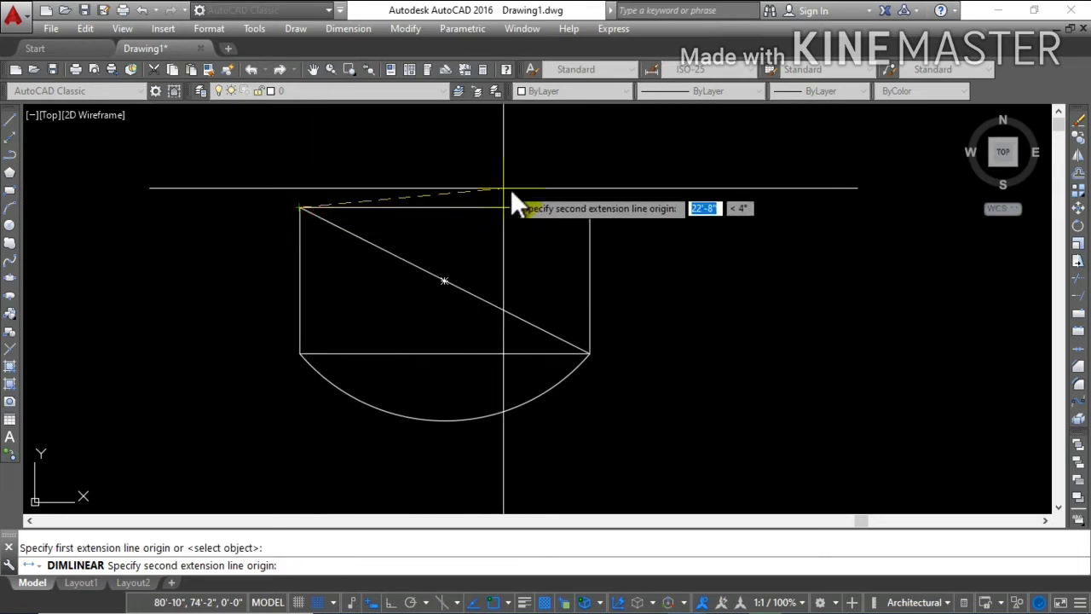
left_click(592, 207)
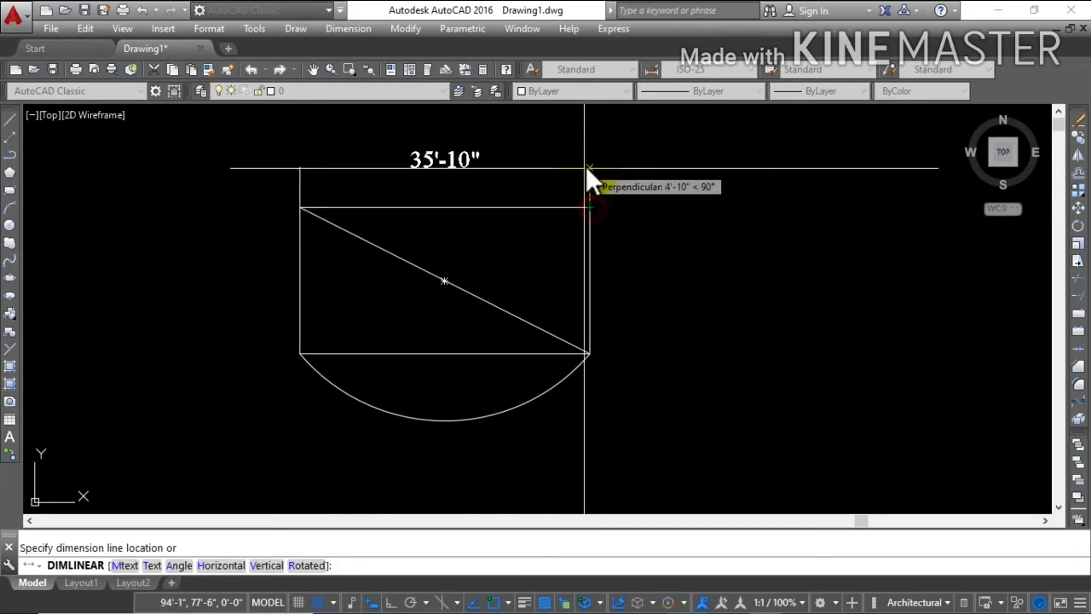
left_click(586, 168)
scroll(440, 182, "up", 3)
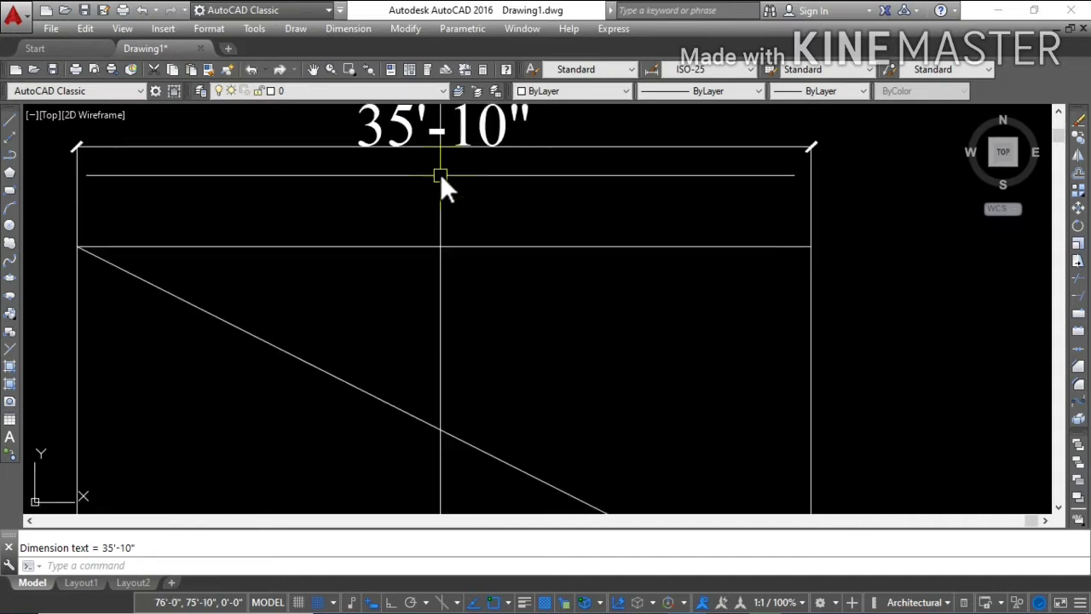
middle_click_drag(439, 173, 437, 248)
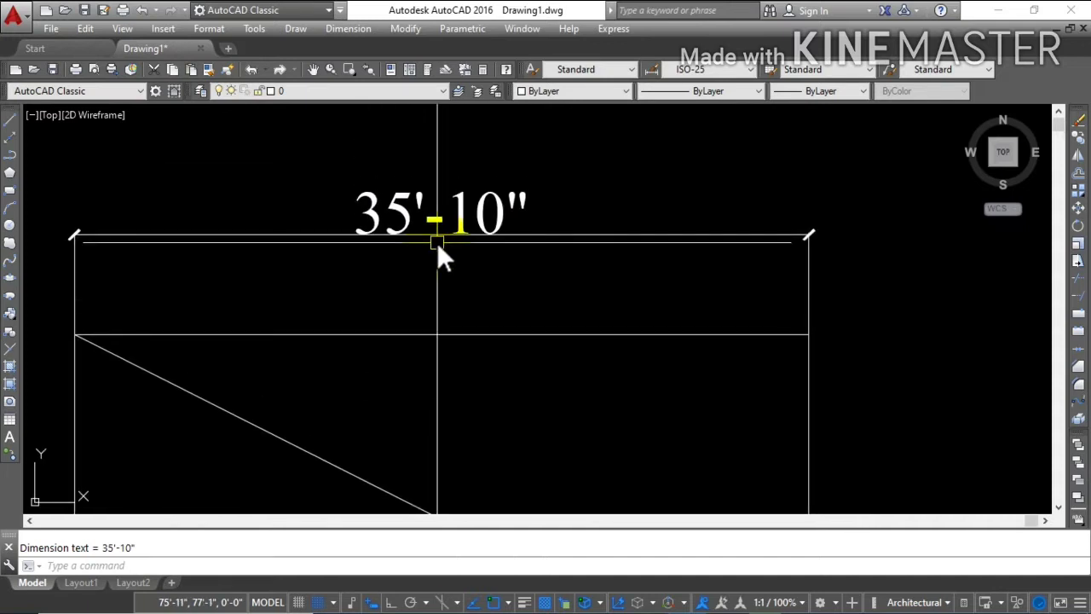
- Open the ISO-25 style for modification via D and bring up its Lines settings
type("D")
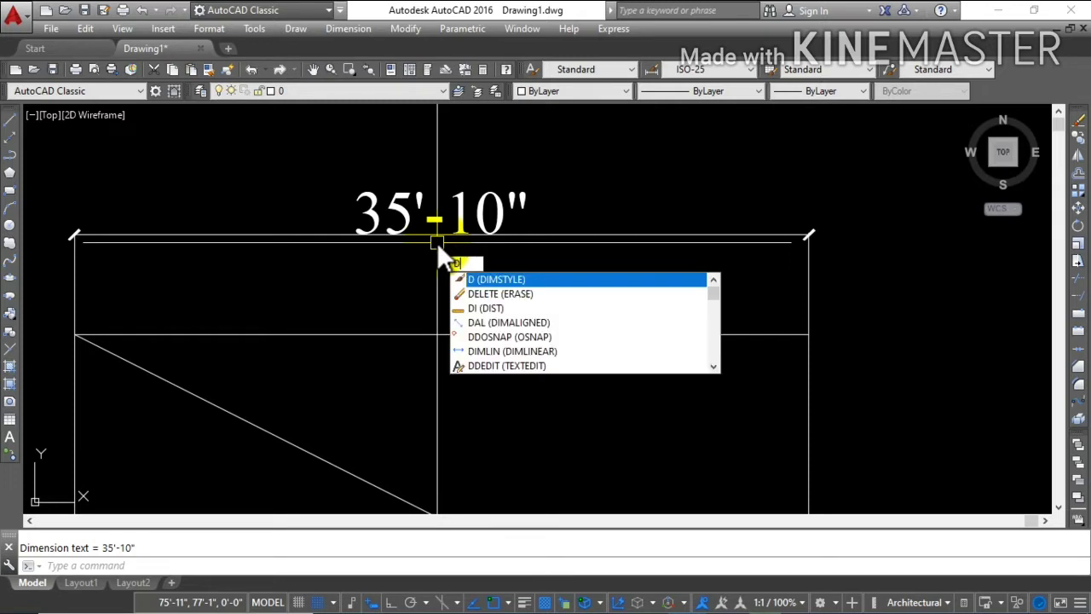
key("Return")
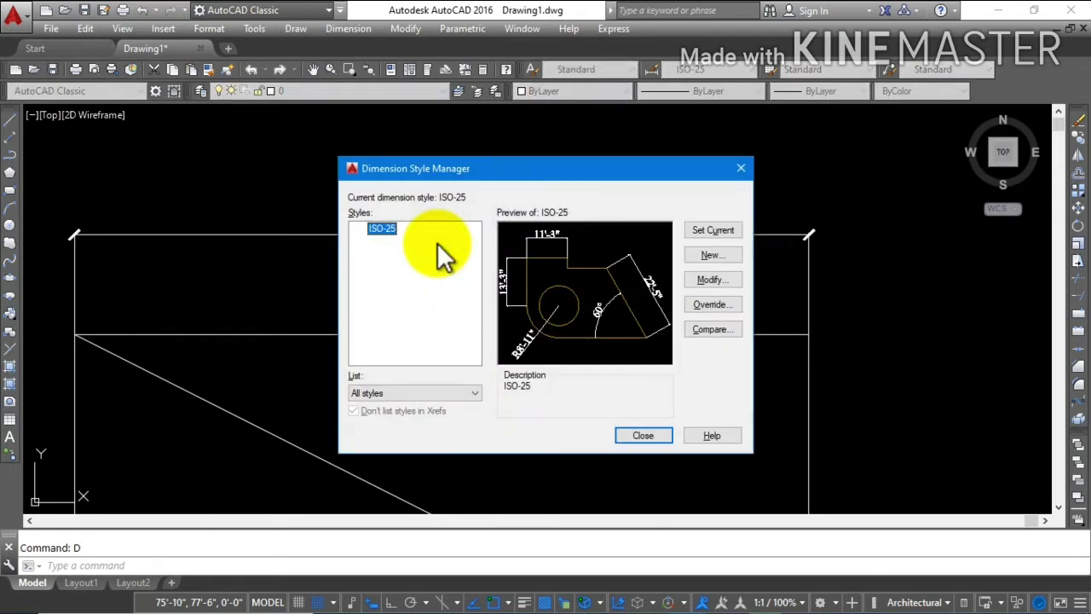
left_click(701, 280)
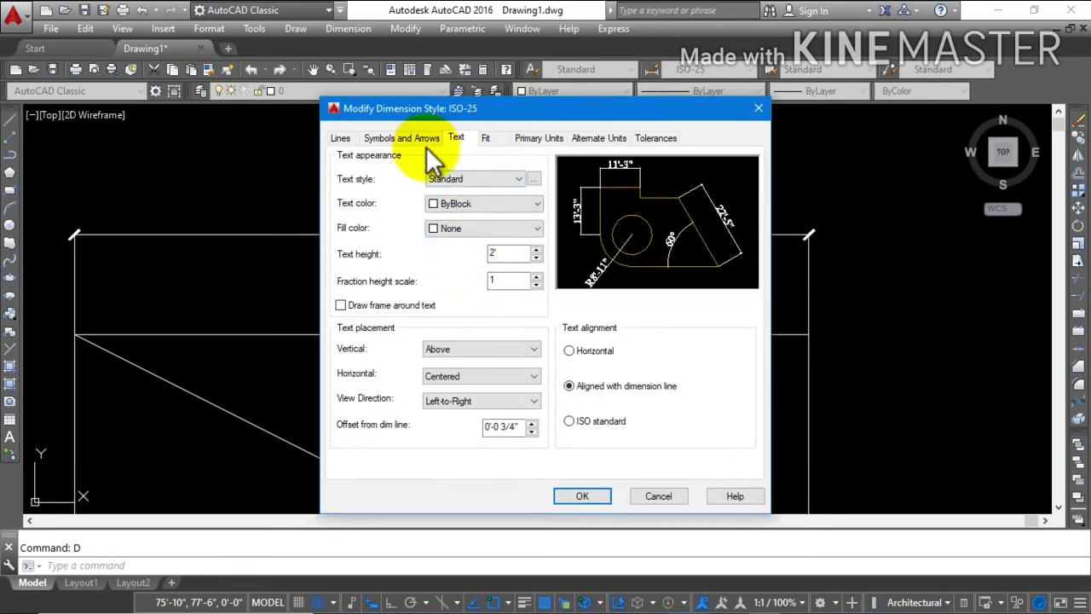
left_click(401, 139)
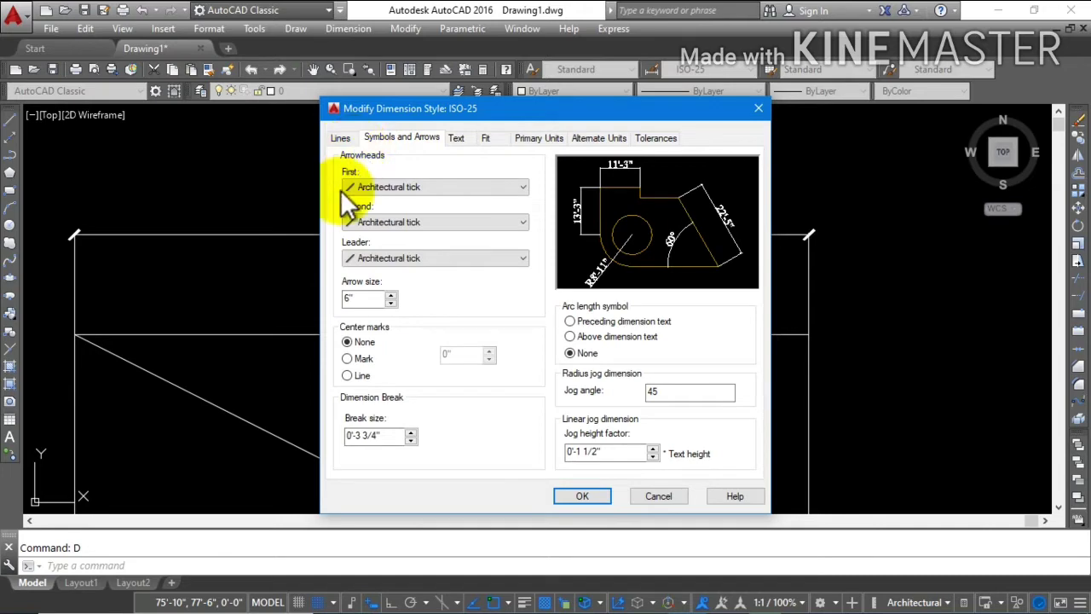
left_click(338, 138)
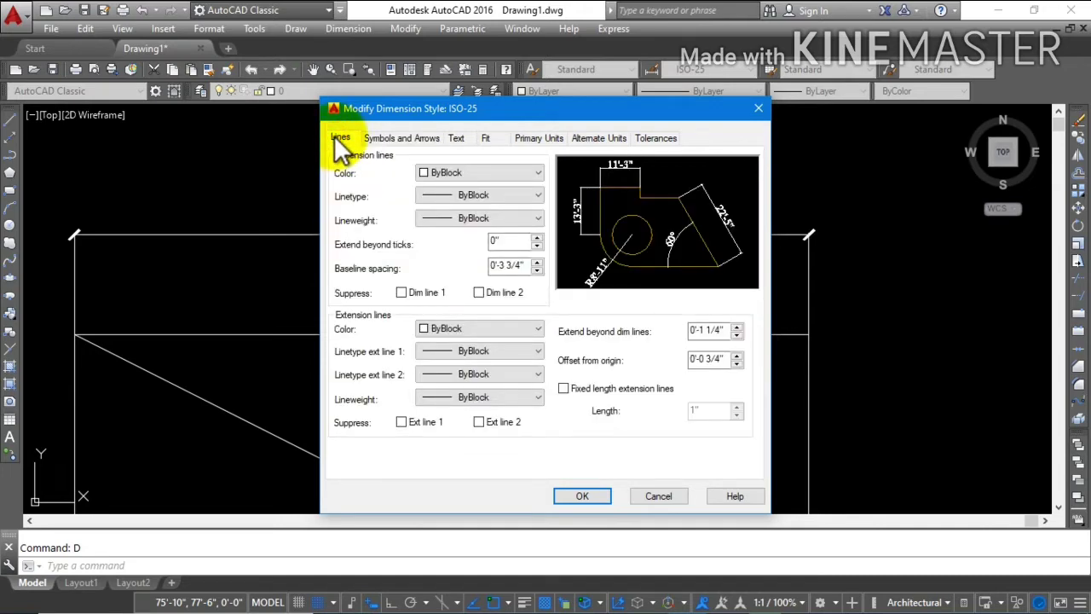
- Leave dimension line colour and linetype ByBlock and set its lineweight to 0.00 mm
left_click(472, 173)
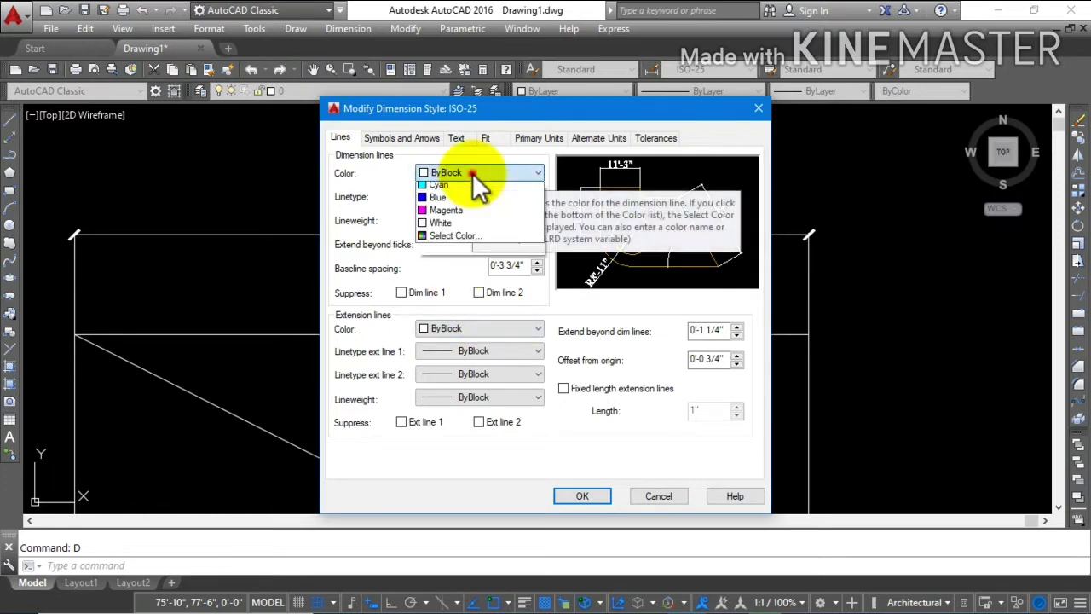
left_click(472, 173)
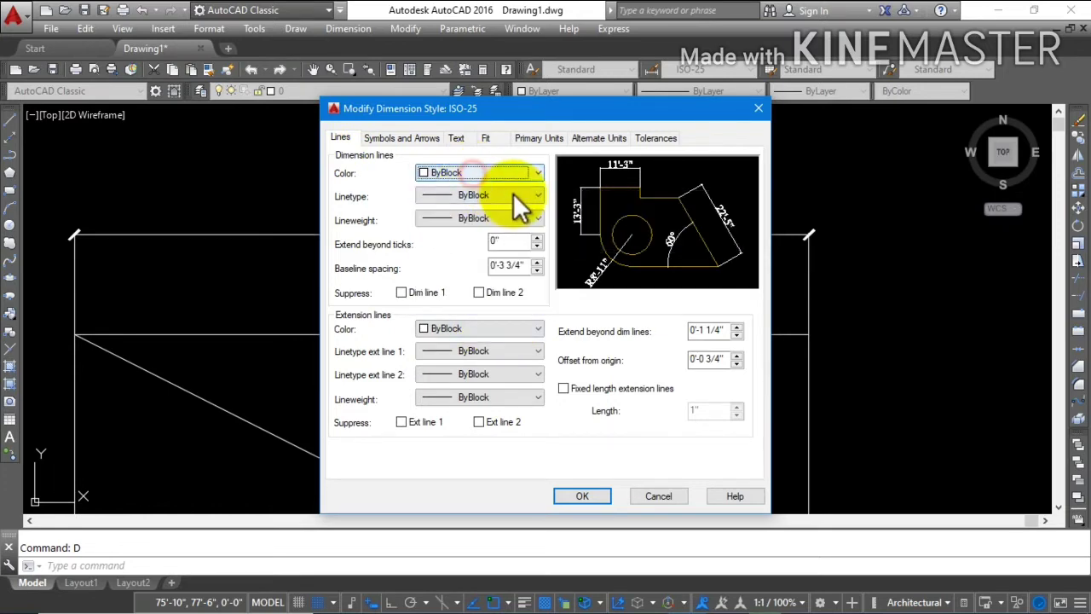
left_click(502, 173)
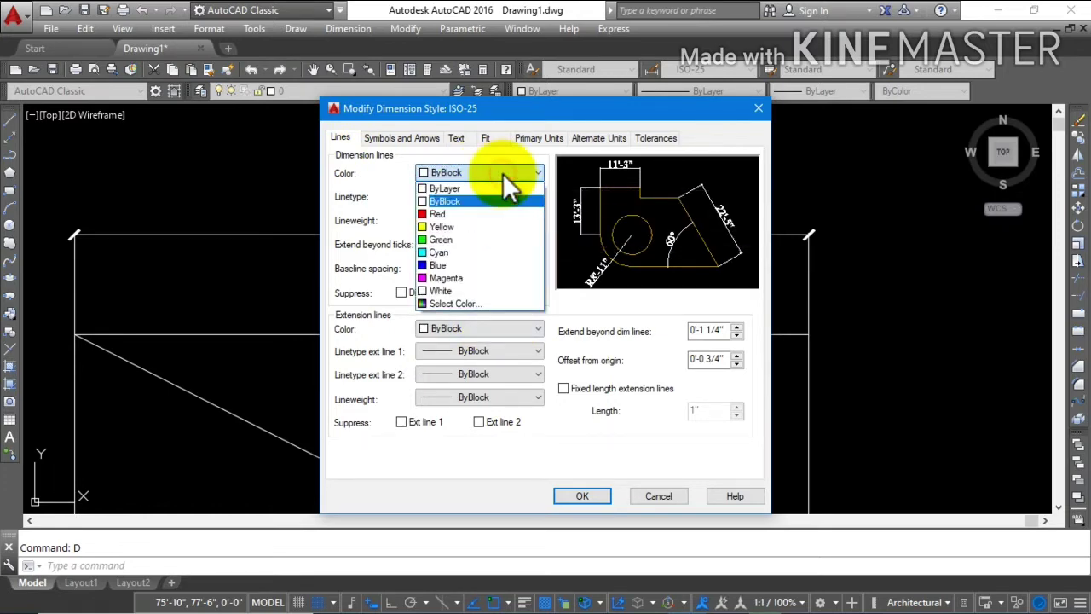
left_click(502, 173)
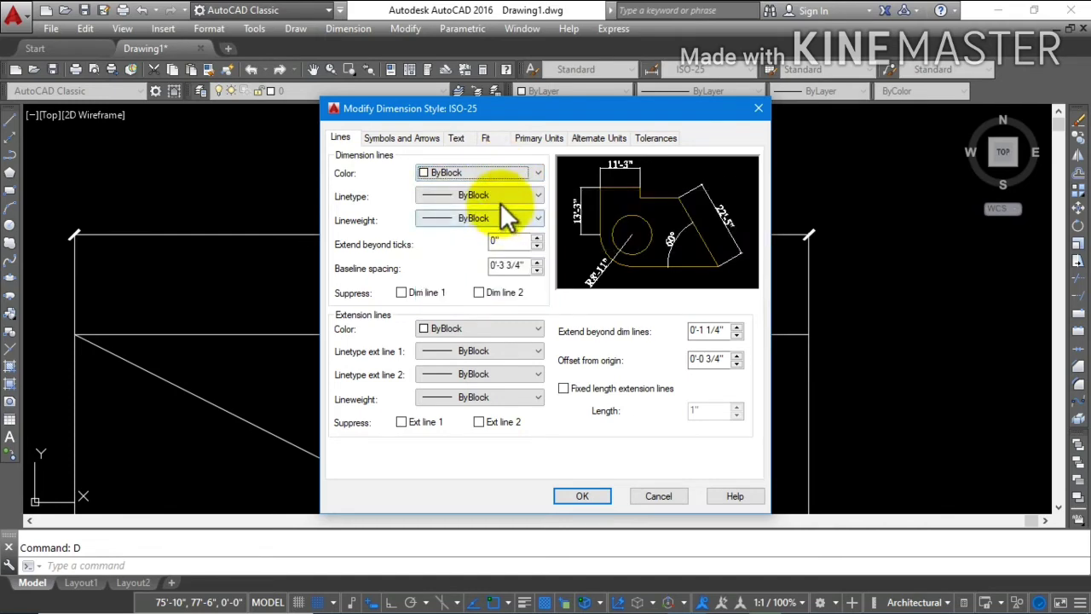
left_click(501, 196)
left_click(501, 195)
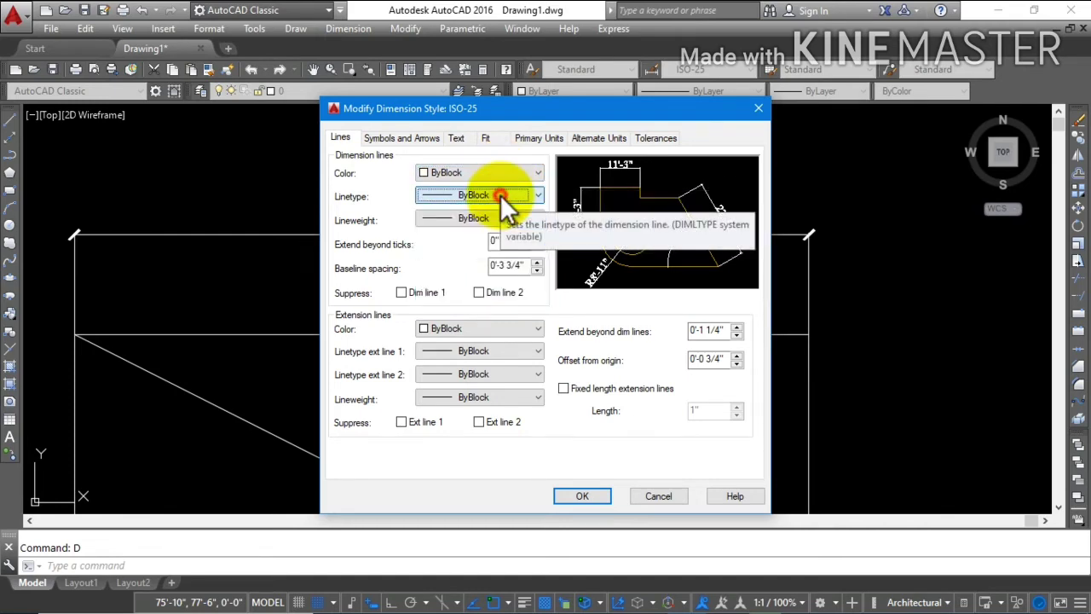
left_click(500, 194)
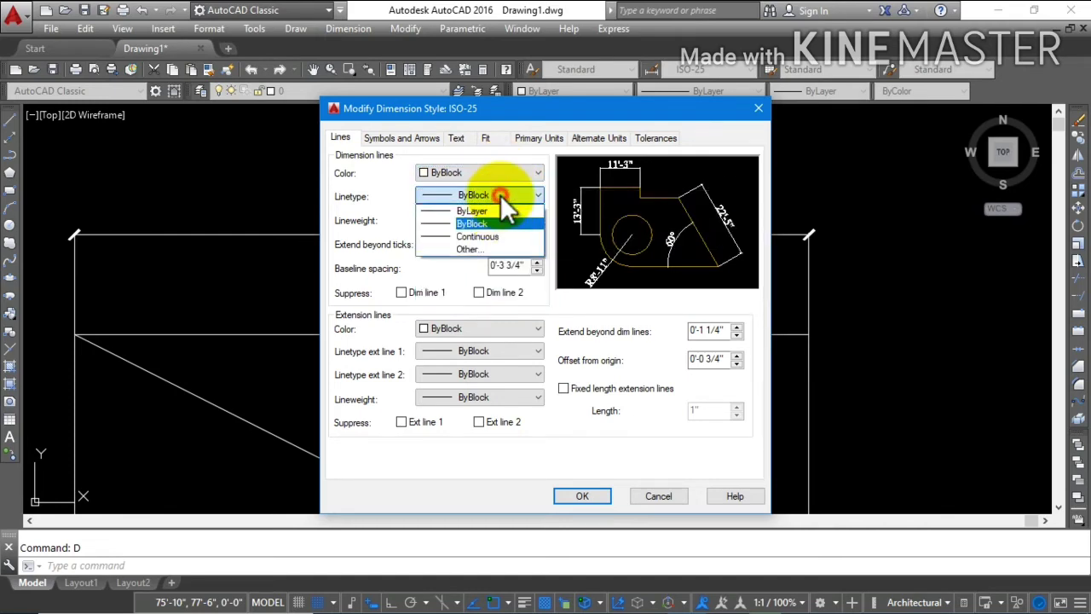
left_click(484, 244)
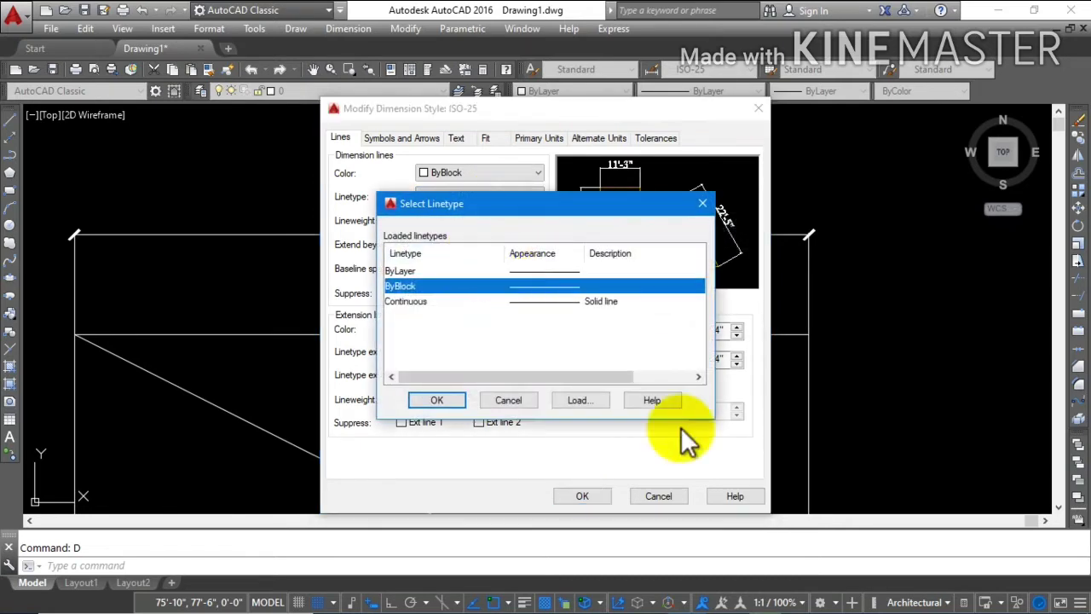
left_click(503, 398)
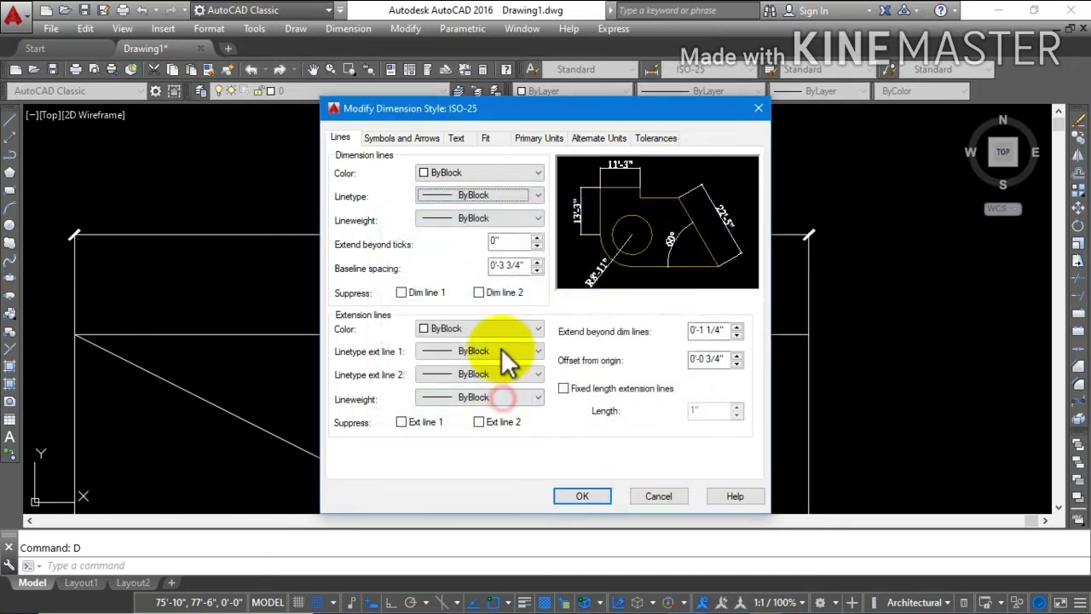
left_click(499, 219)
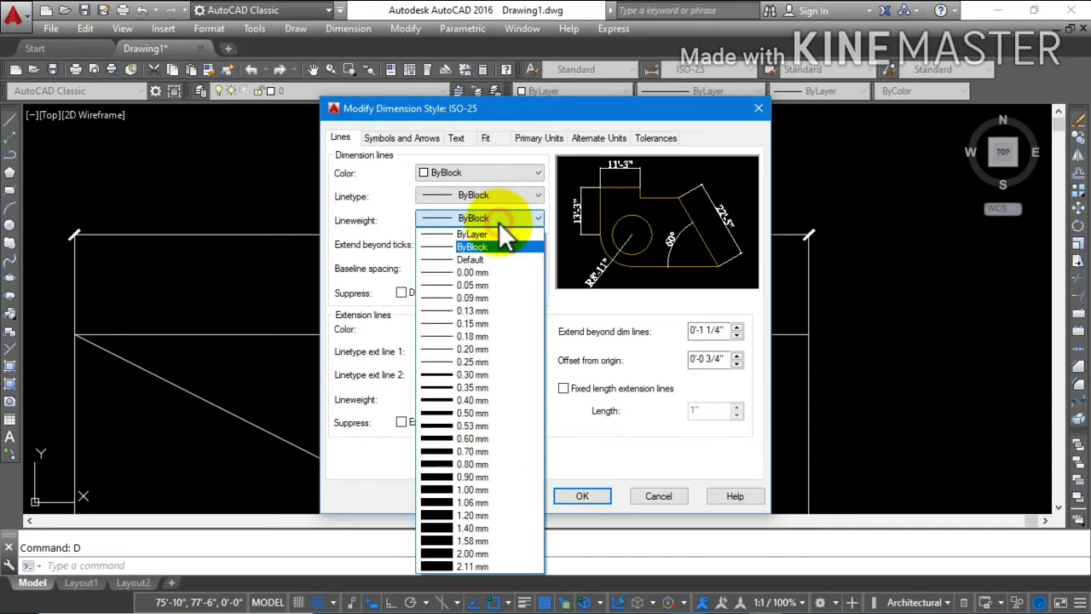
left_click(491, 273)
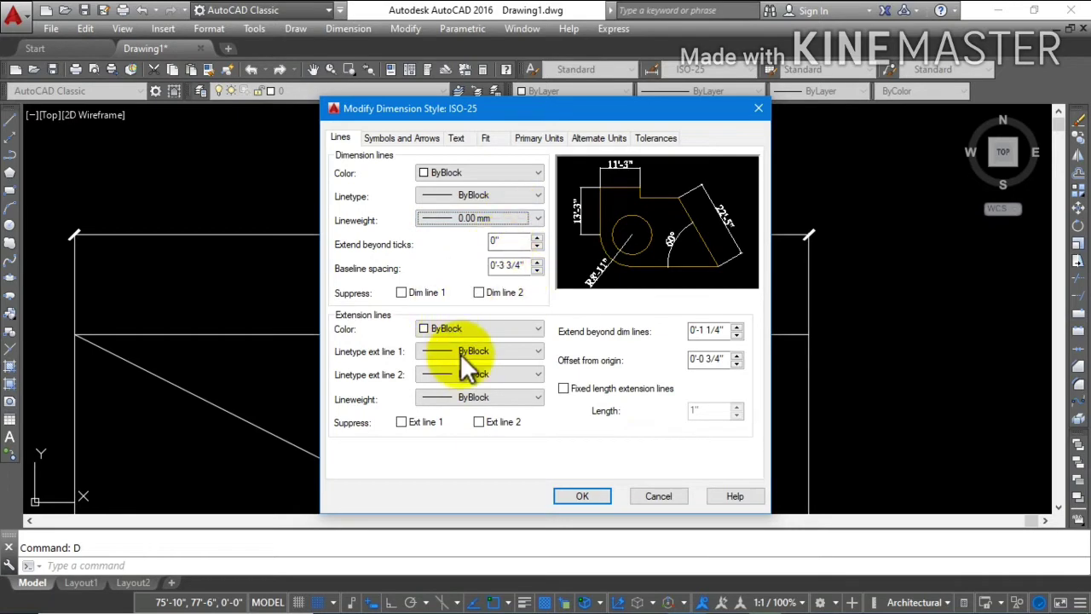
- Keep Architectural tick arrowheads and change the arrow size from 6" to 3
left_click(386, 138)
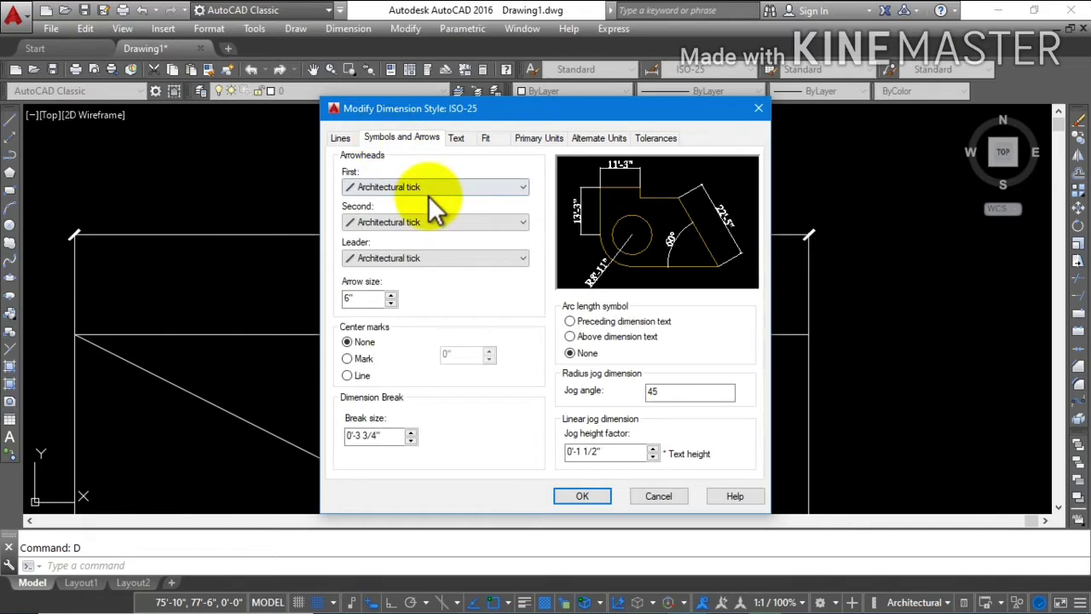
left_click(430, 187)
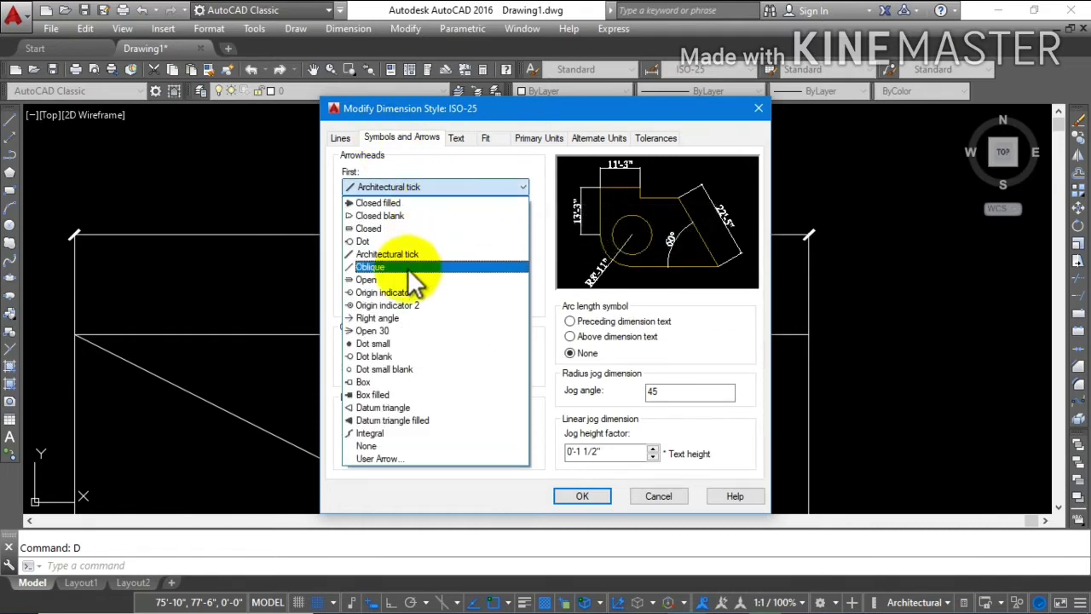
left_click(465, 156)
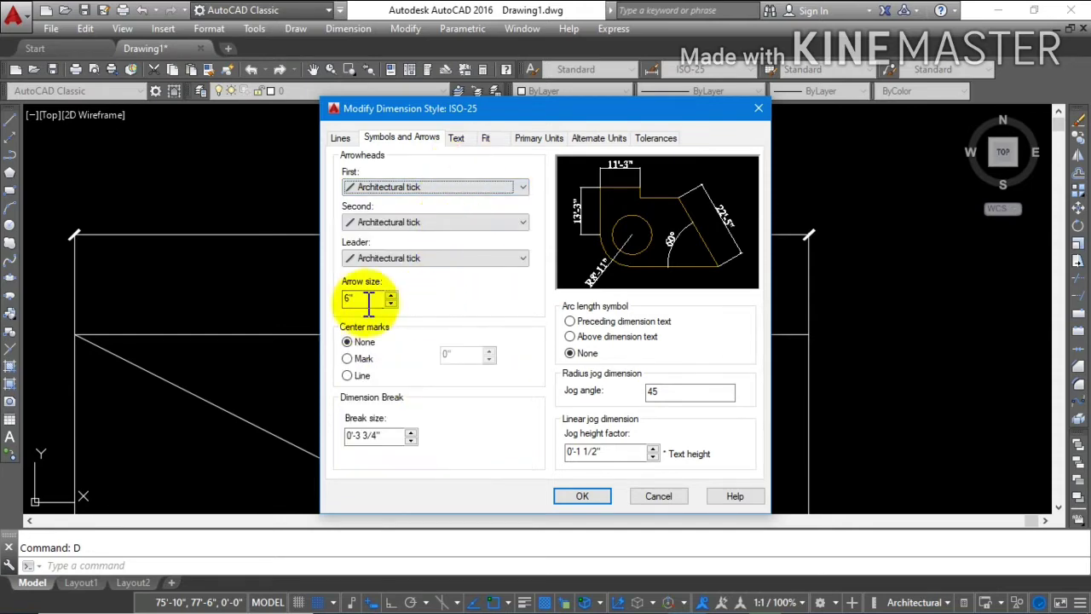
left_click_drag(366, 298, 328, 300)
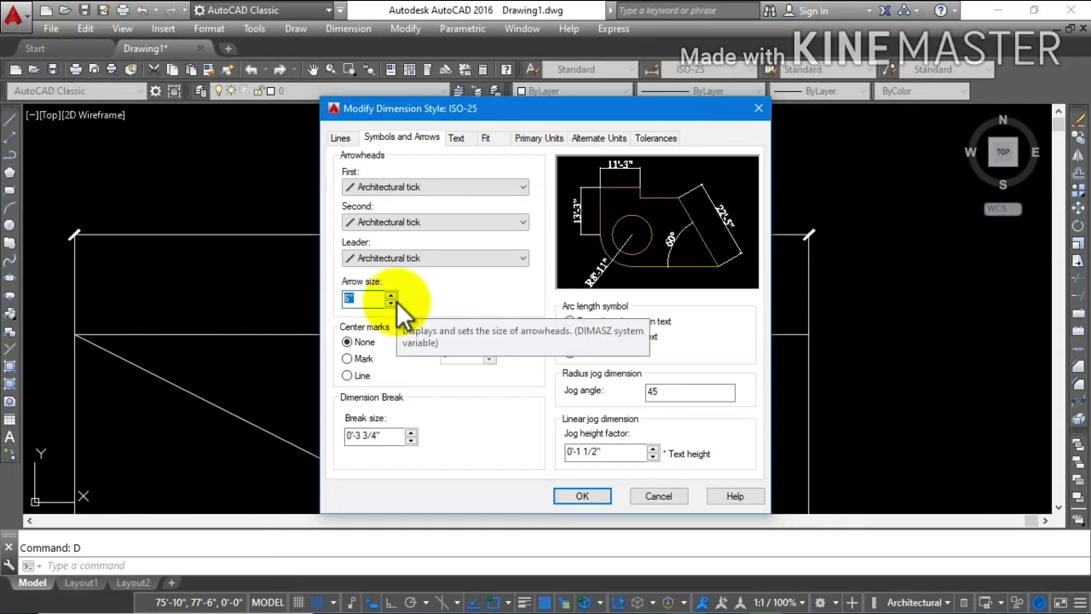
type("3")
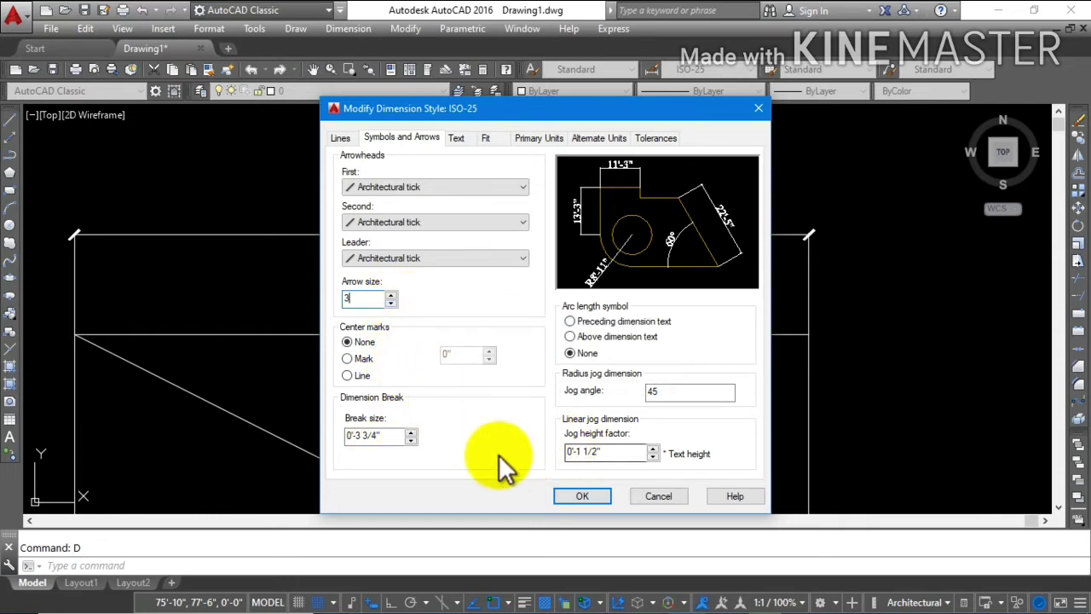
left_click(456, 138)
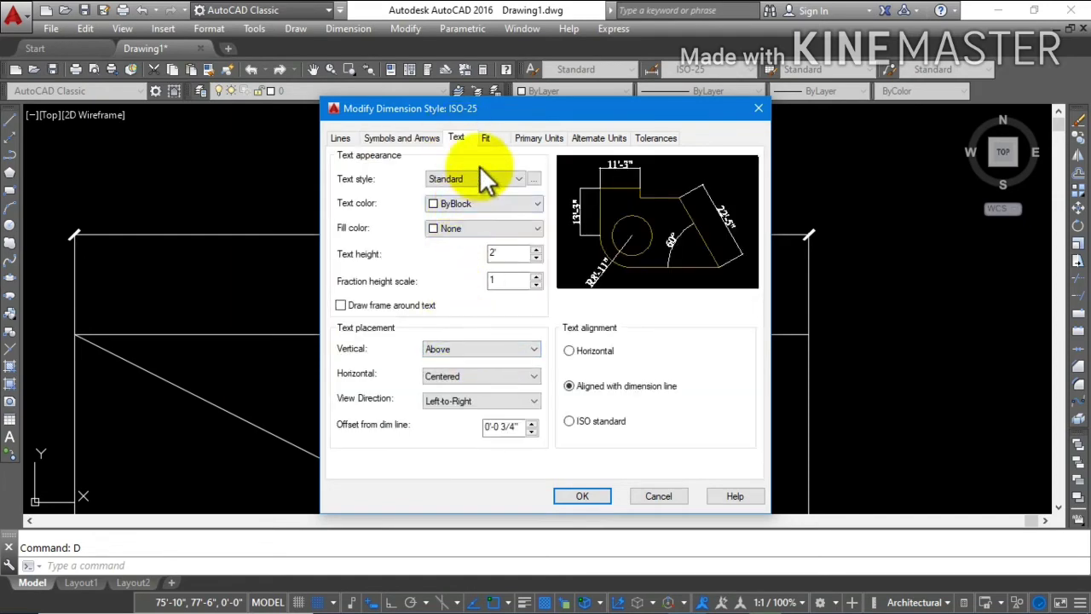
- Leave the Times New Roman text style unchanged and set Offset from dim line to 5
left_click(533, 179)
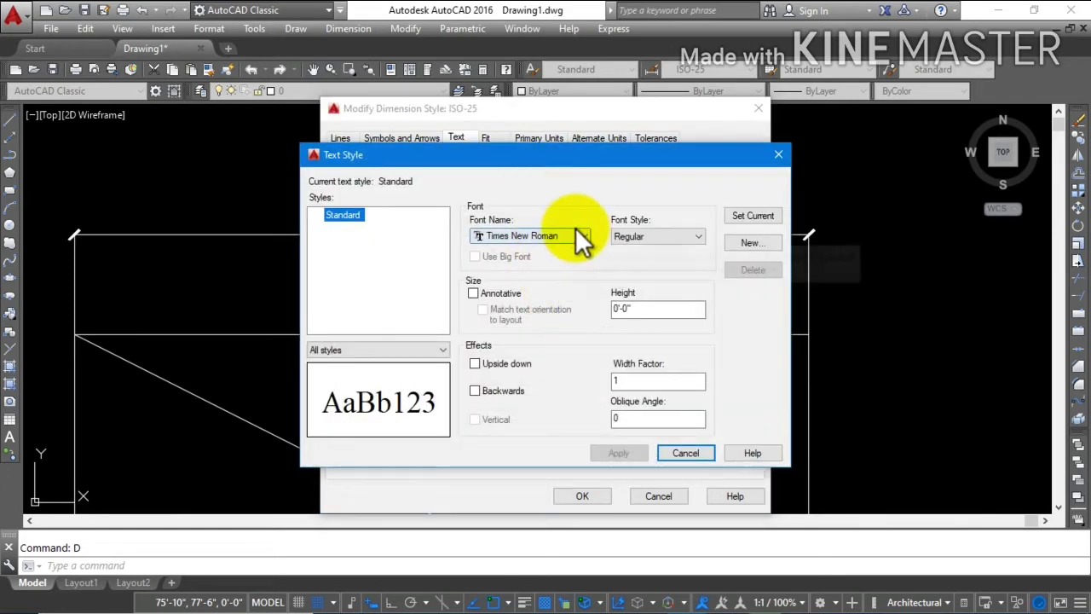
left_click(571, 229)
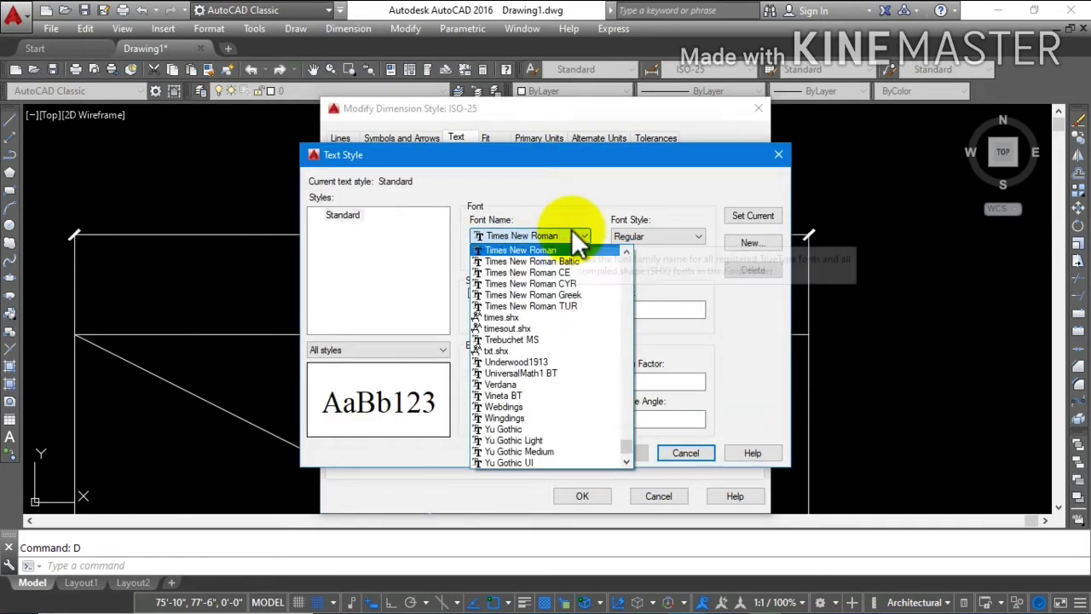
left_click(571, 228)
left_click(681, 453)
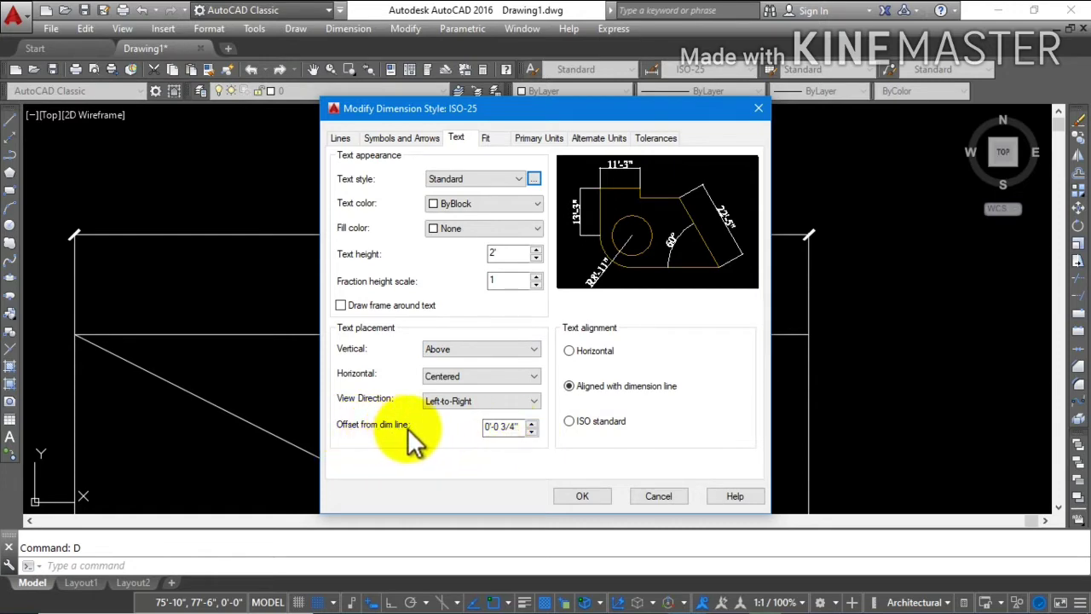
left_click_drag(516, 427, 435, 429)
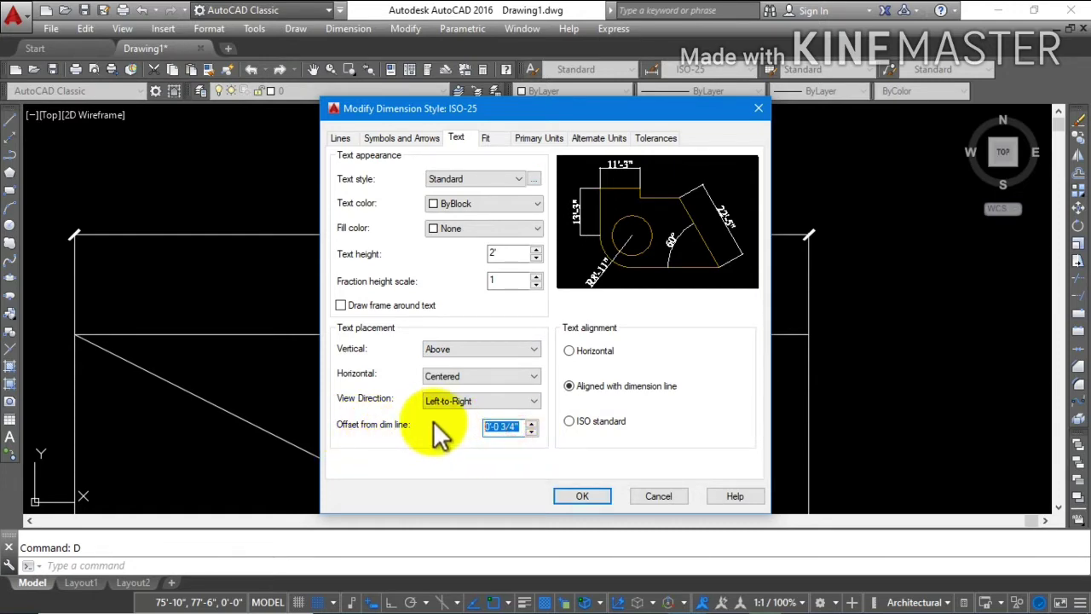
key("BackSpace")
type("5")
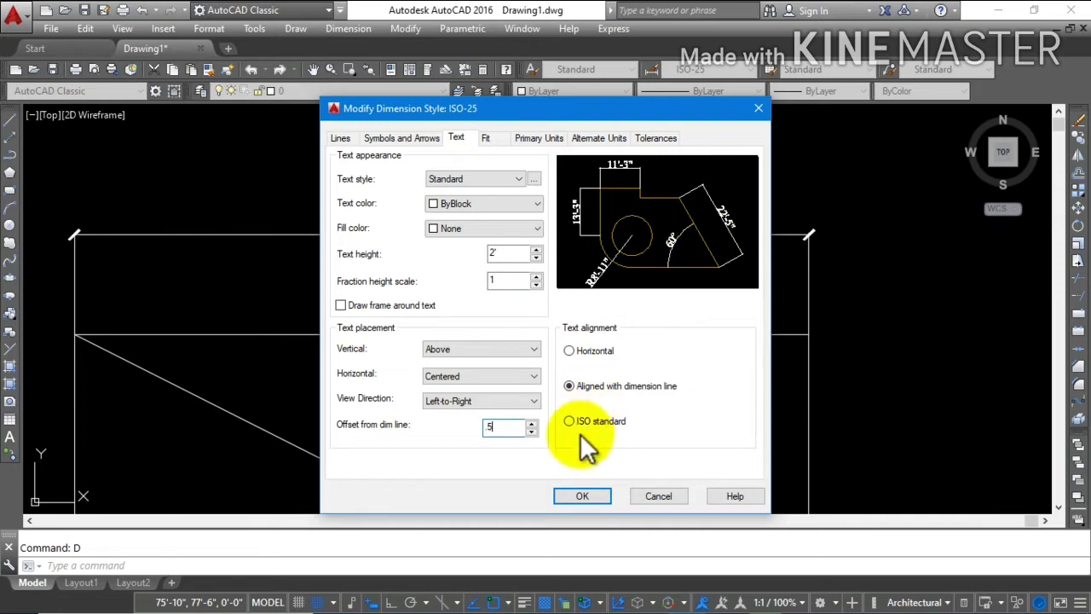
- Review the Fit, Primary Units, Alternate Units and Tolerances settings, then apply and close
left_click(485, 138)
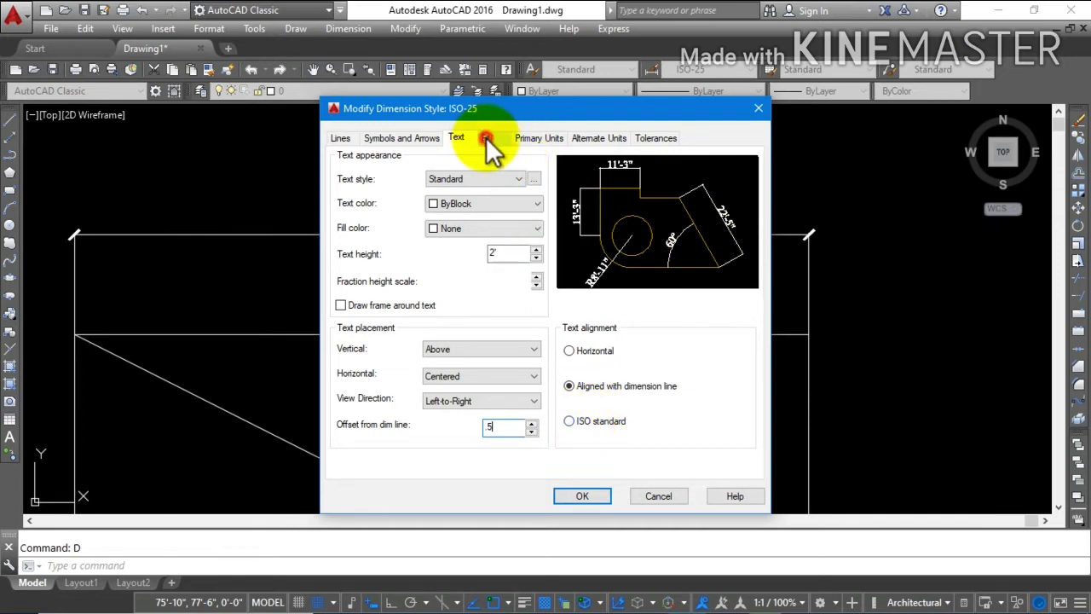
left_click(528, 137)
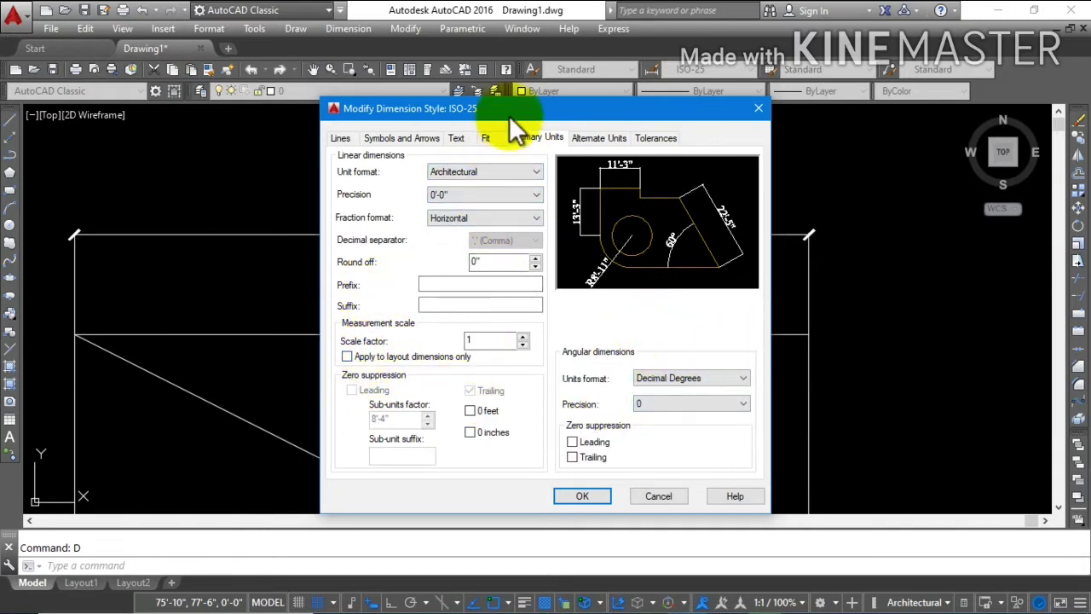
left_click(588, 139)
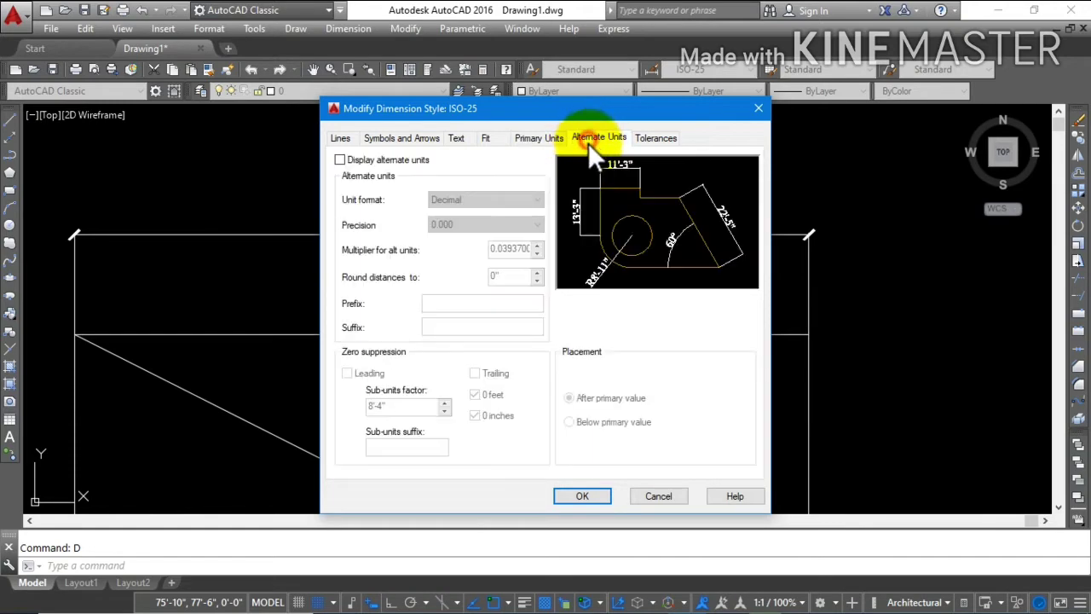
left_click(646, 139)
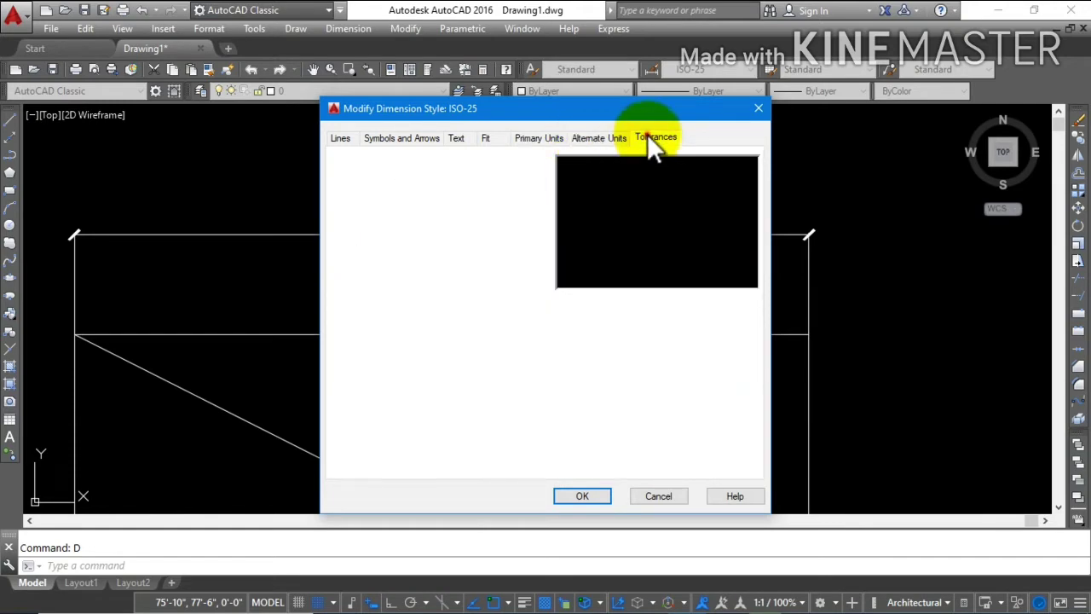
left_click(586, 496)
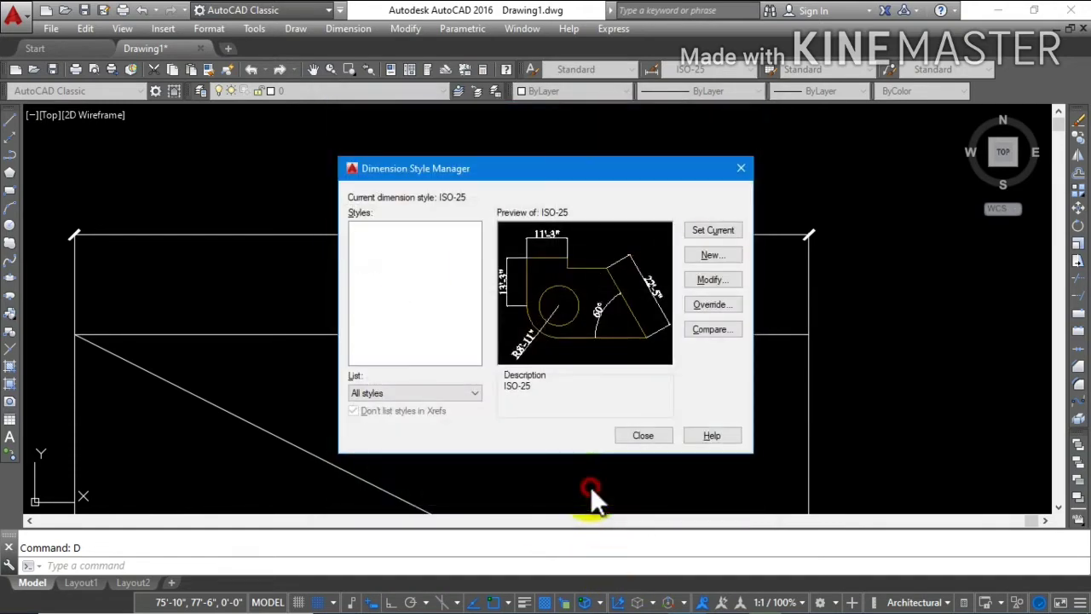
left_click(630, 435)
- Delete the existing 35'-10" dimension above the rectangle
left_click(531, 227)
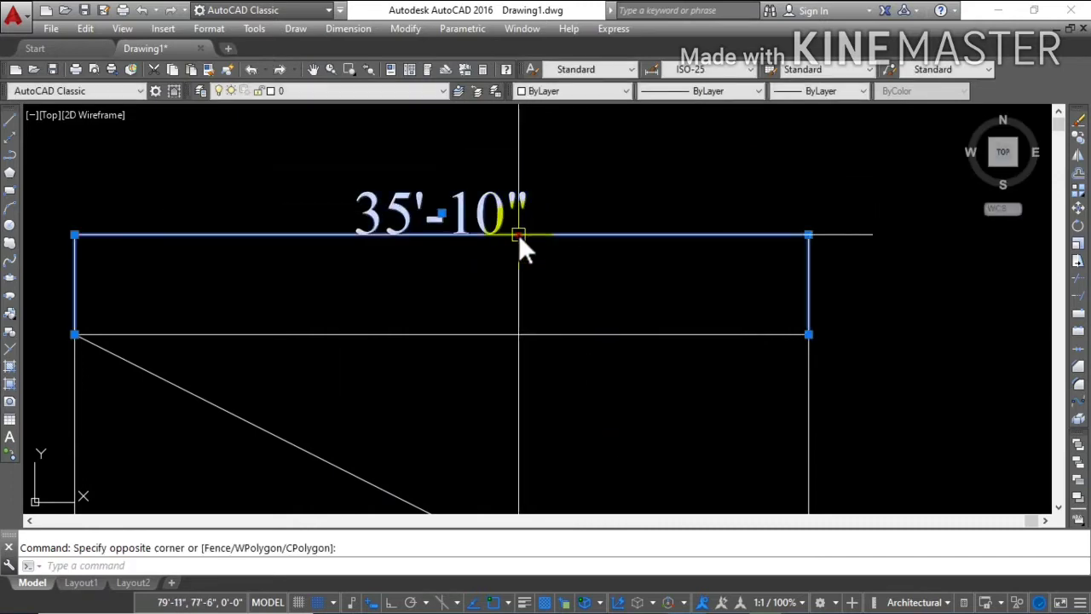
left_click(518, 234)
key("Delete")
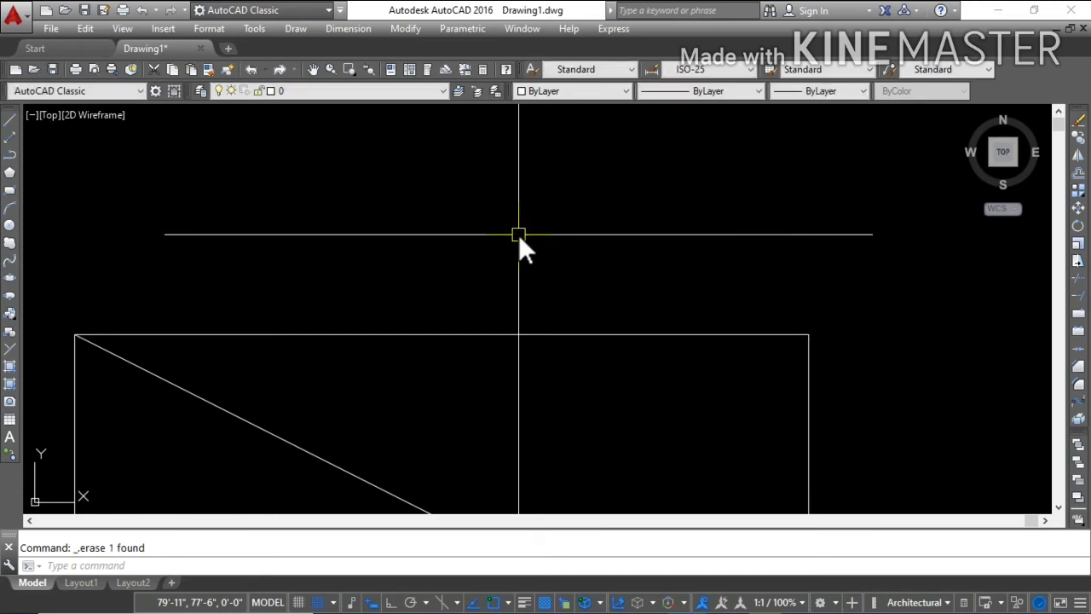
- Redraw the 35'-10" width dimension twice with DIL, by top edge and by corners
type("D")
type("IL")
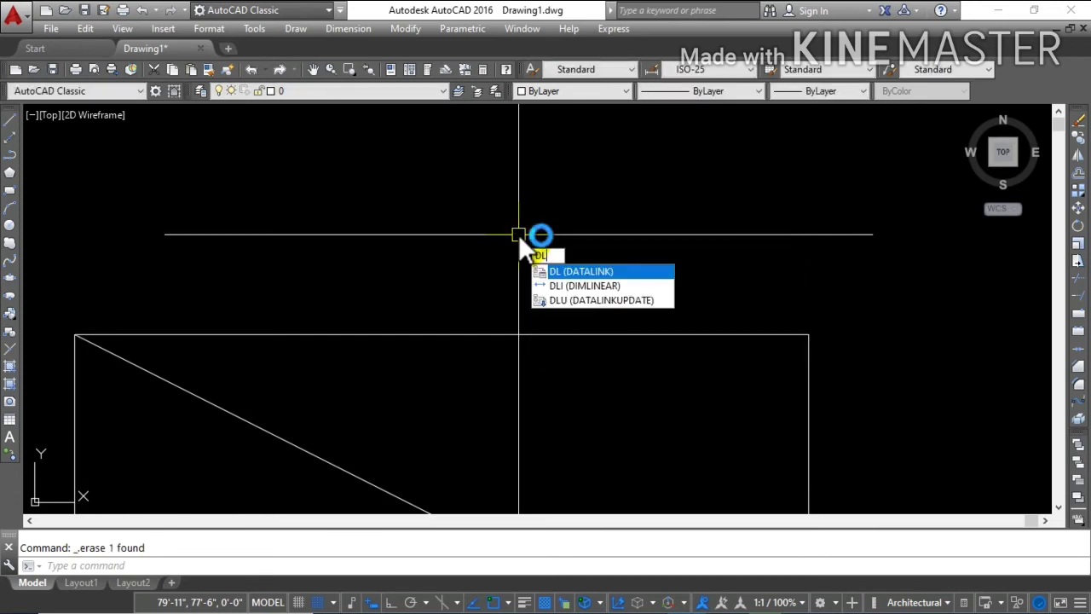
key("Return")
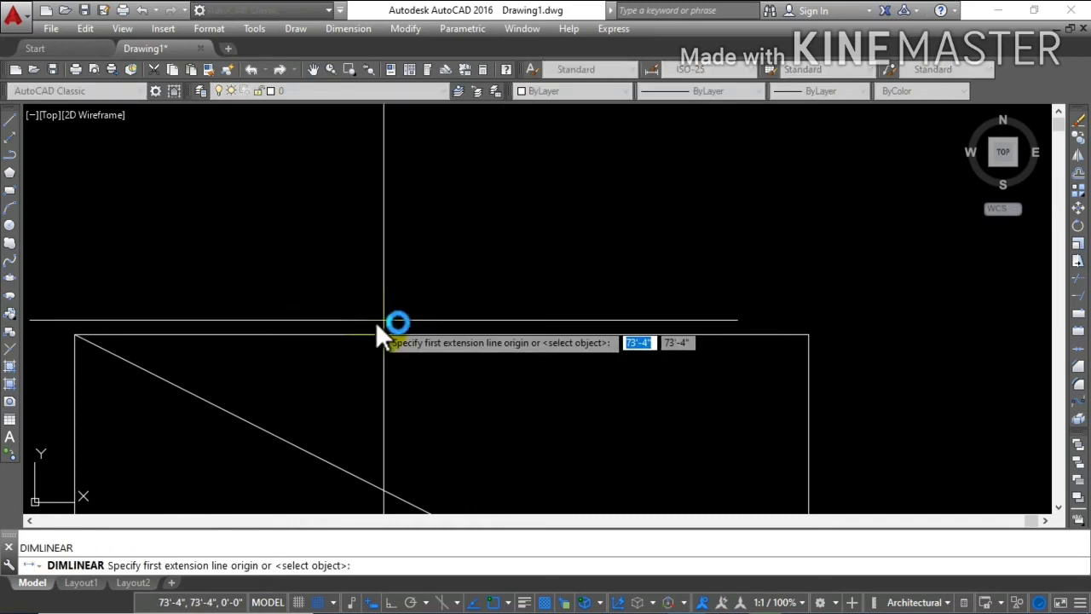
key("Return")
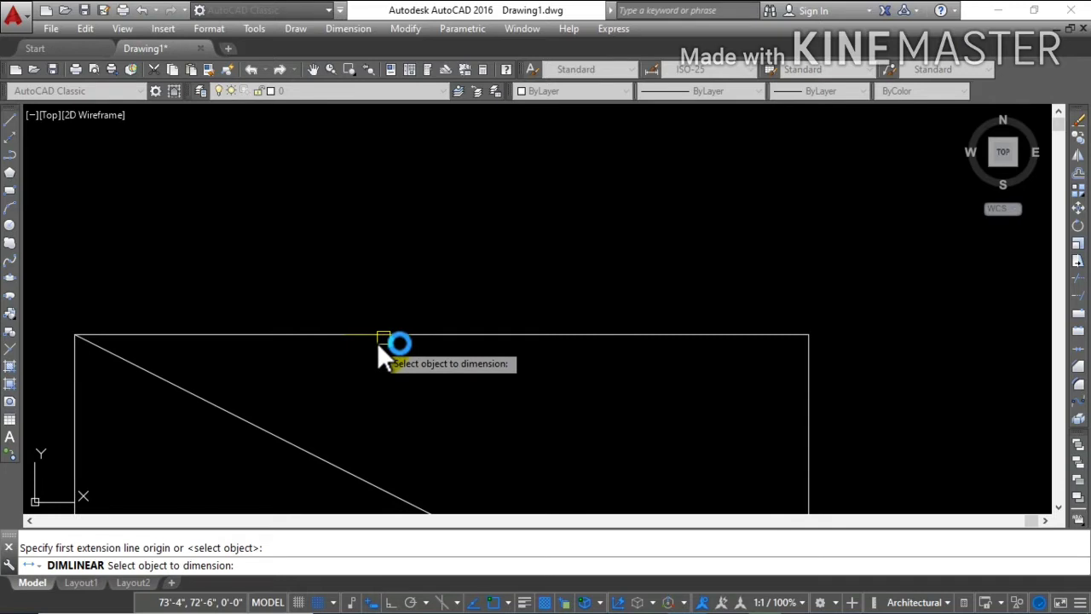
left_click(381, 337)
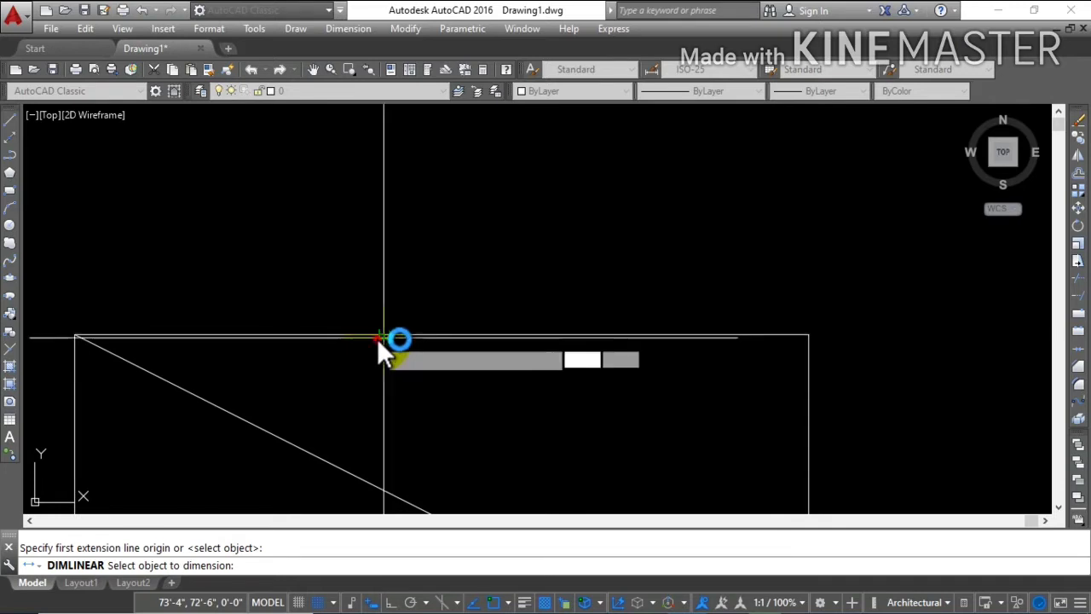
left_click(380, 264)
type("dl")
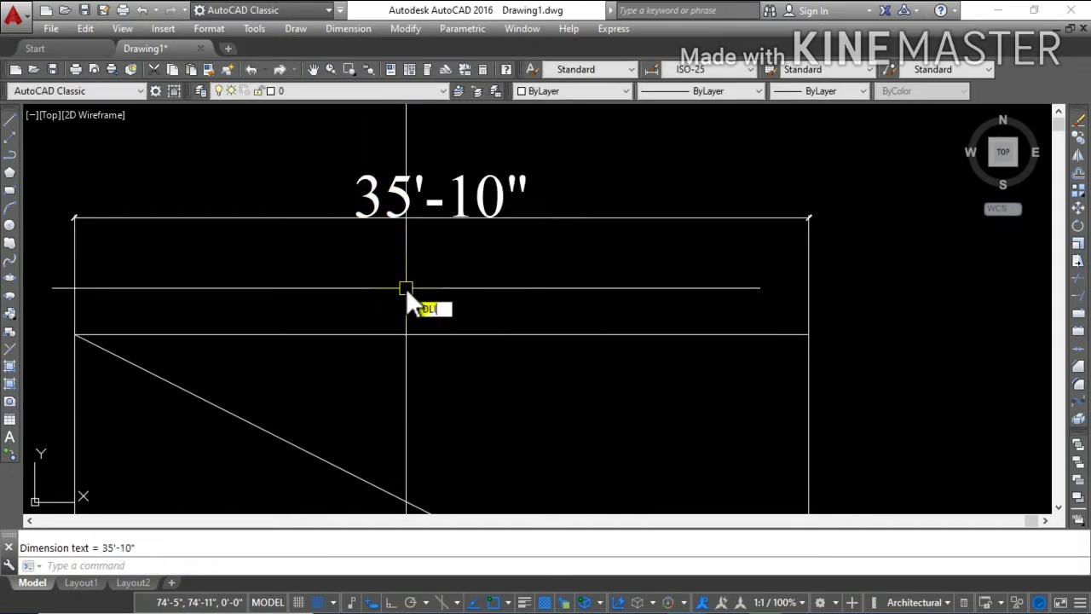
key("Return")
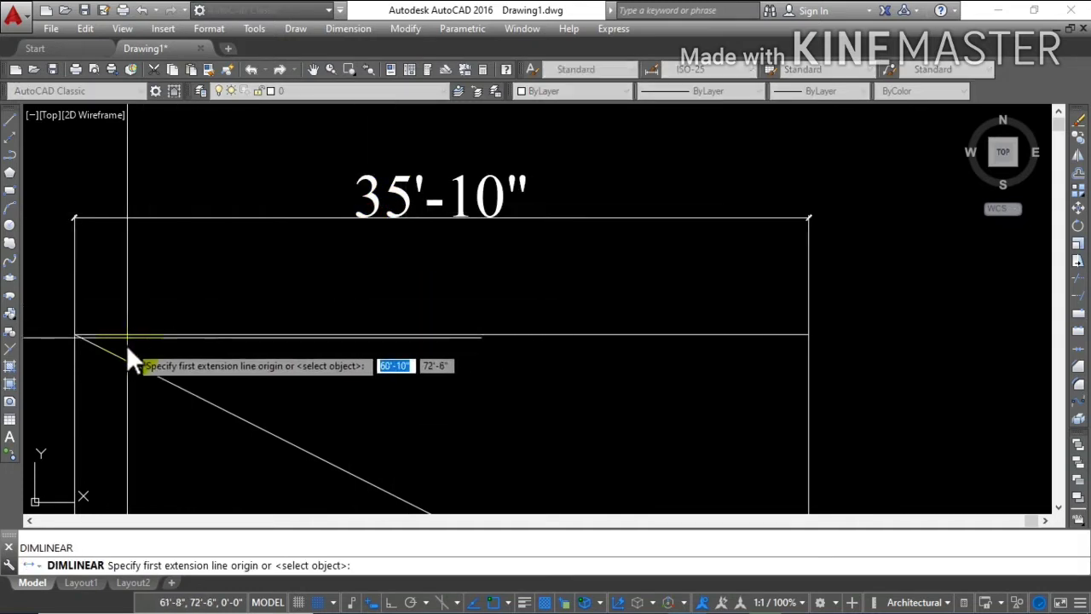
left_click(75, 335)
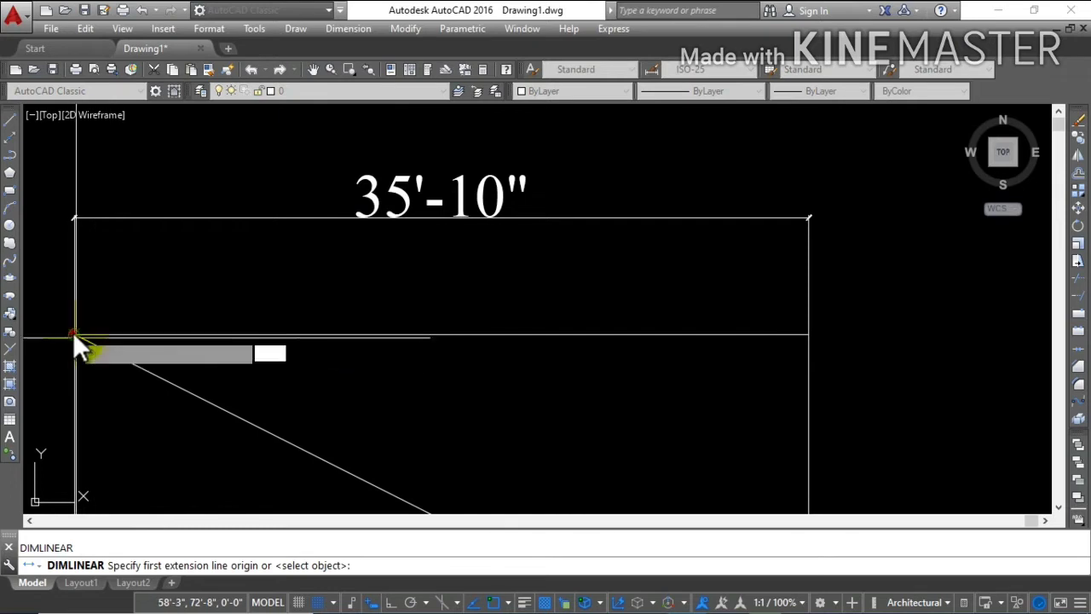
left_click(811, 335)
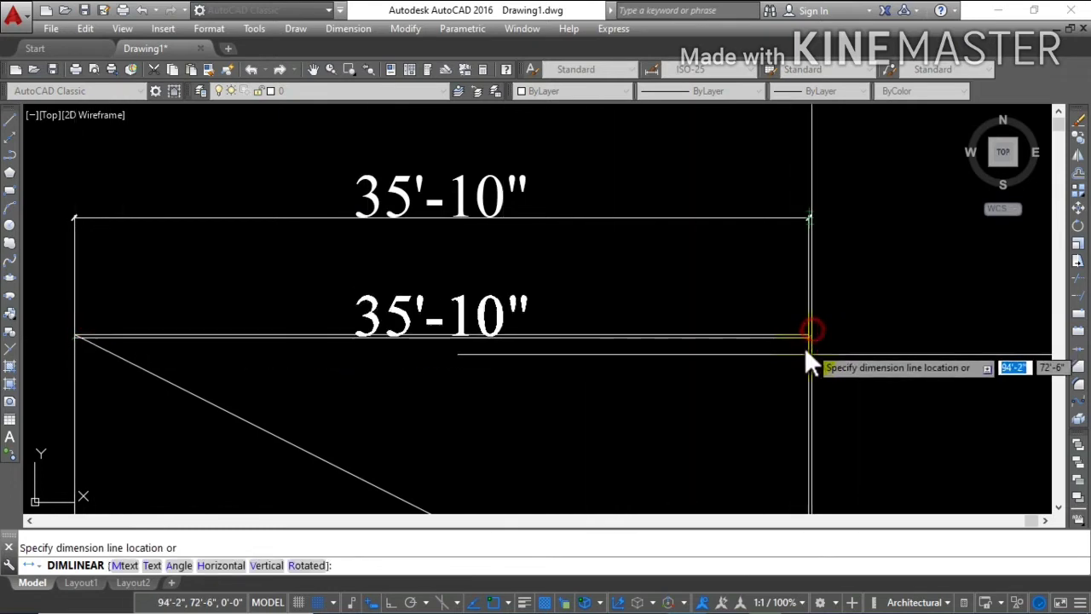
left_click(748, 307)
- Delete both new 35'-10" dimensions, leaving the width undimensioned
left_click(667, 309)
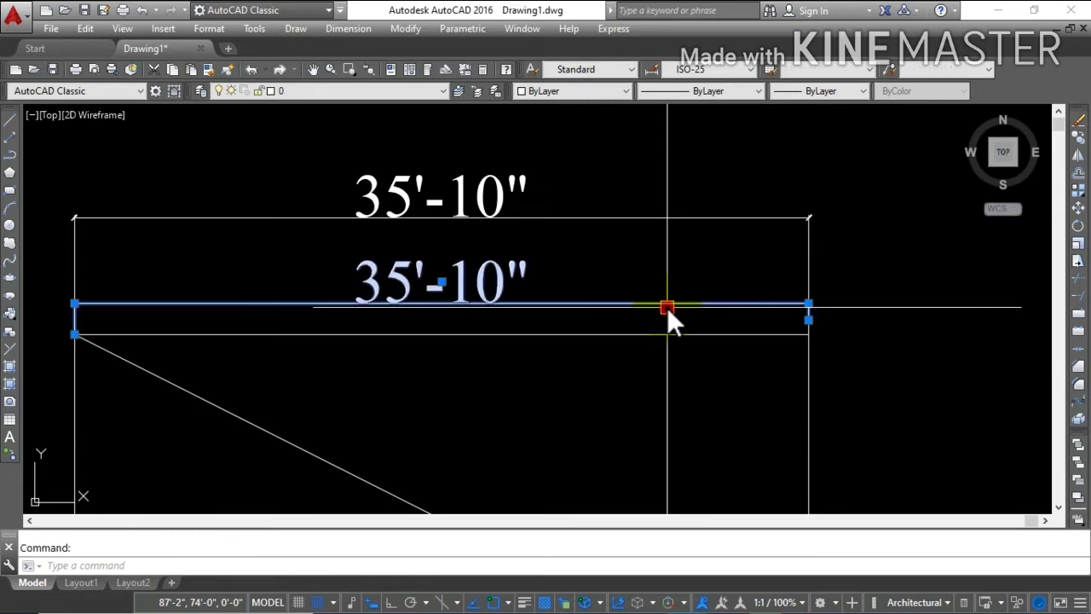
key("Delete")
left_click(619, 221)
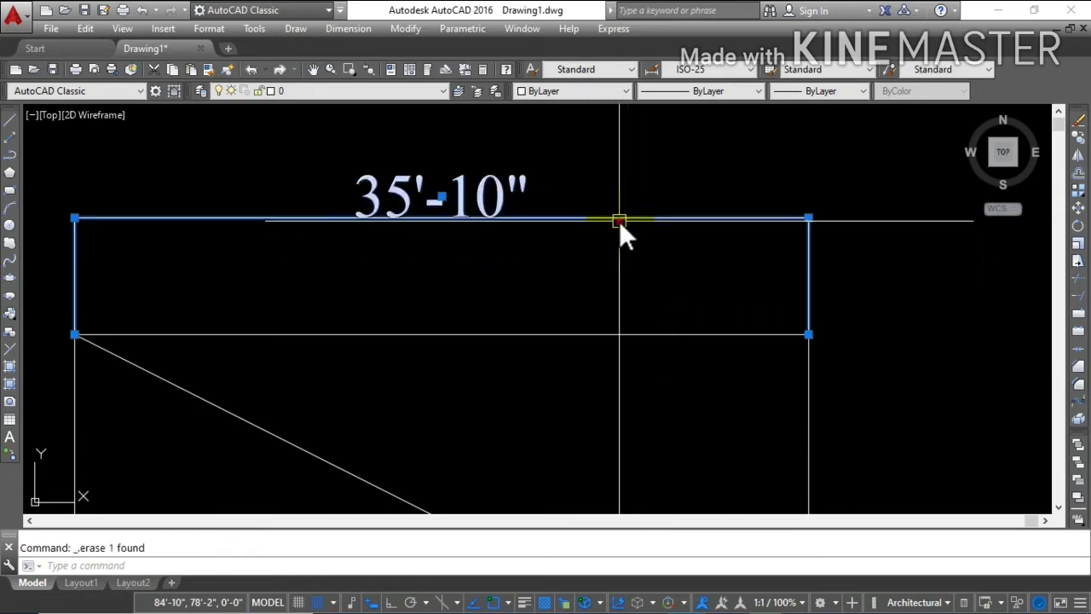
key("Delete")
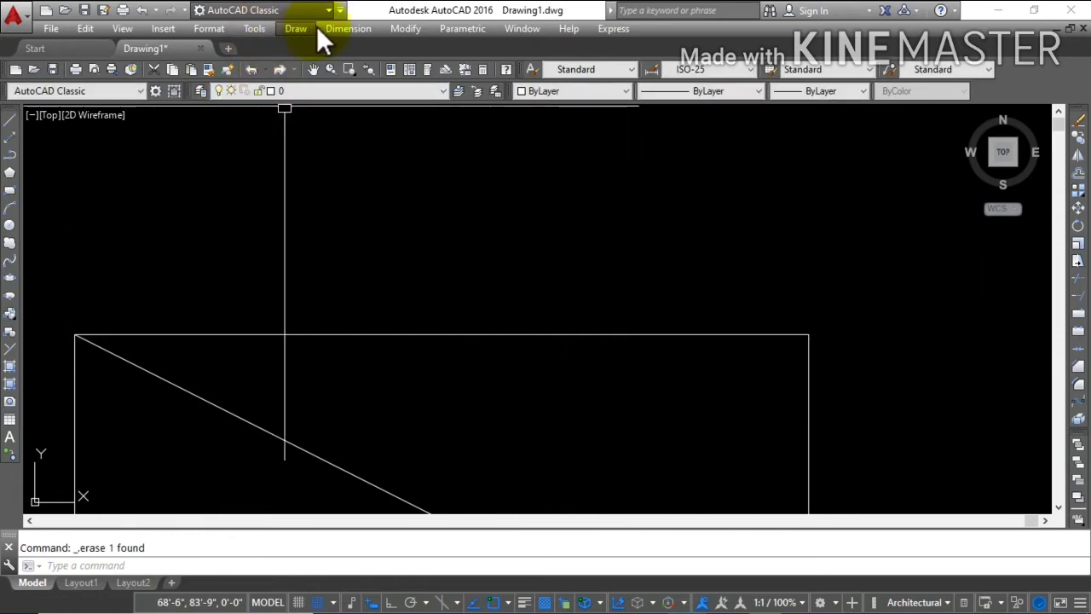
- Add an aligned 40'-1" dimension along the diagonal between its two corners
left_click(334, 27)
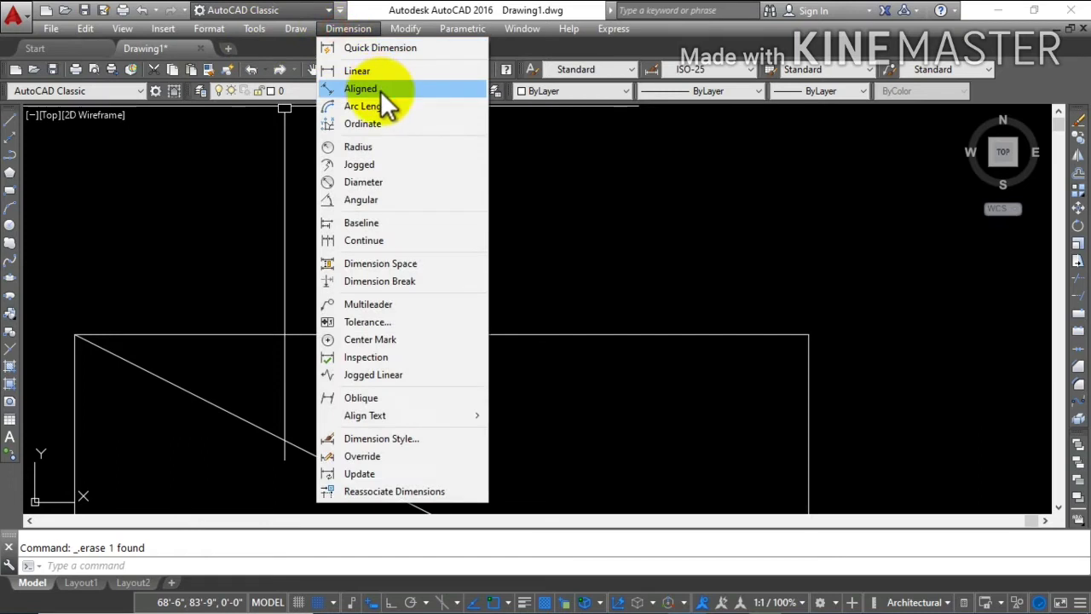
left_click(380, 90)
scroll(409, 162, "down", 5)
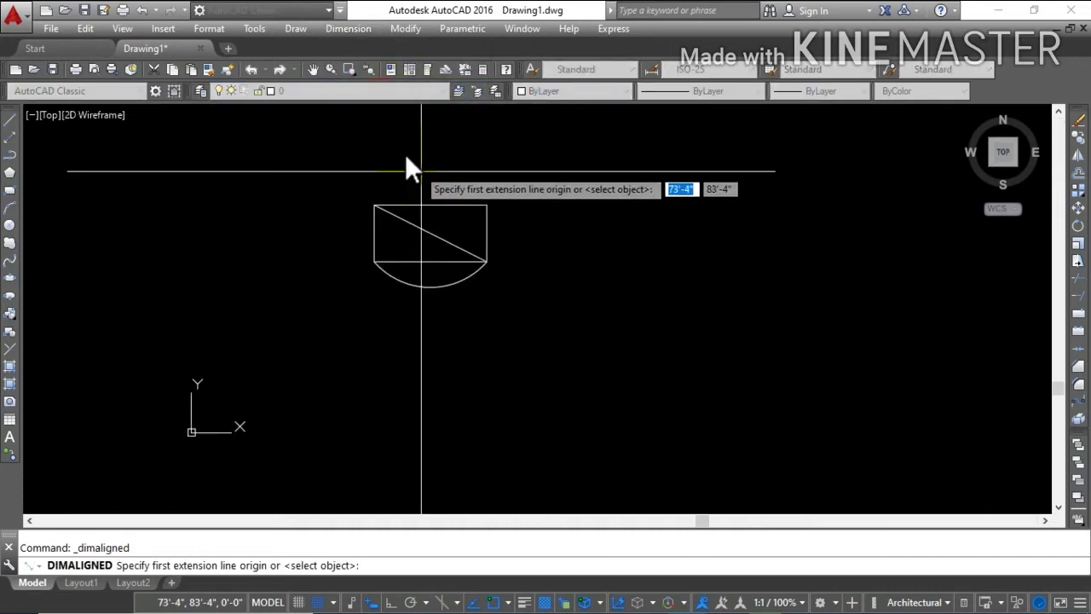
left_click(376, 206)
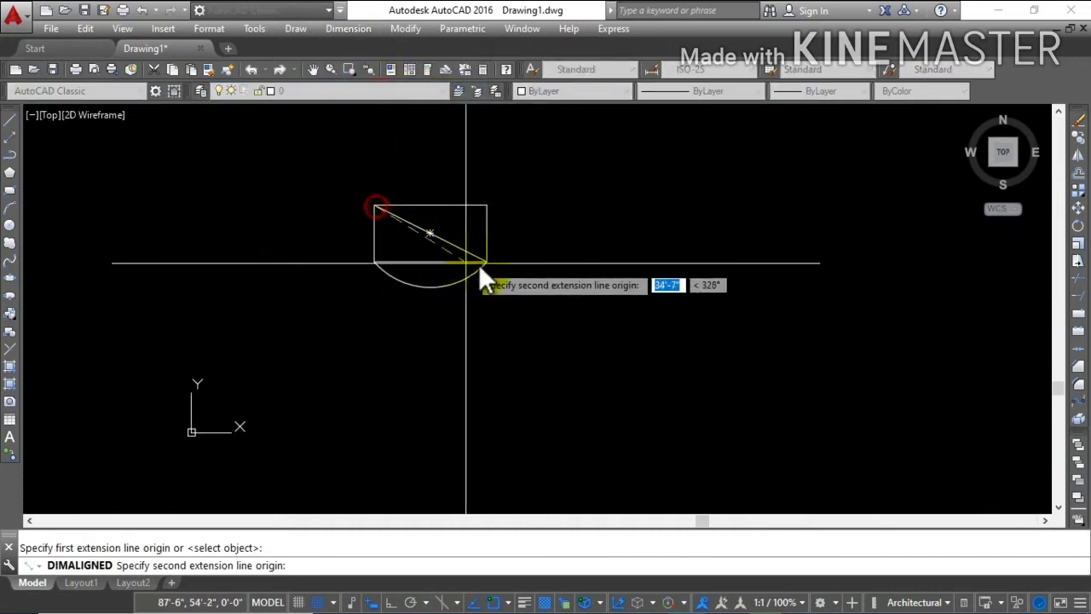
left_click(486, 259)
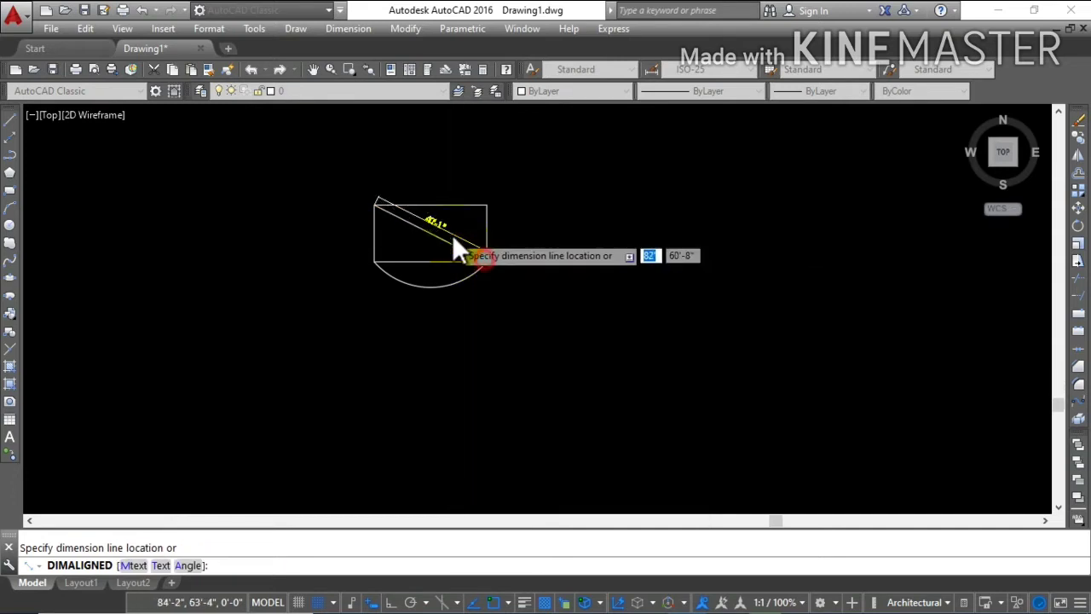
scroll(456, 247, "up", 3)
scroll(456, 248, "up", 3)
scroll(453, 241, "down", 5)
left_click(452, 244)
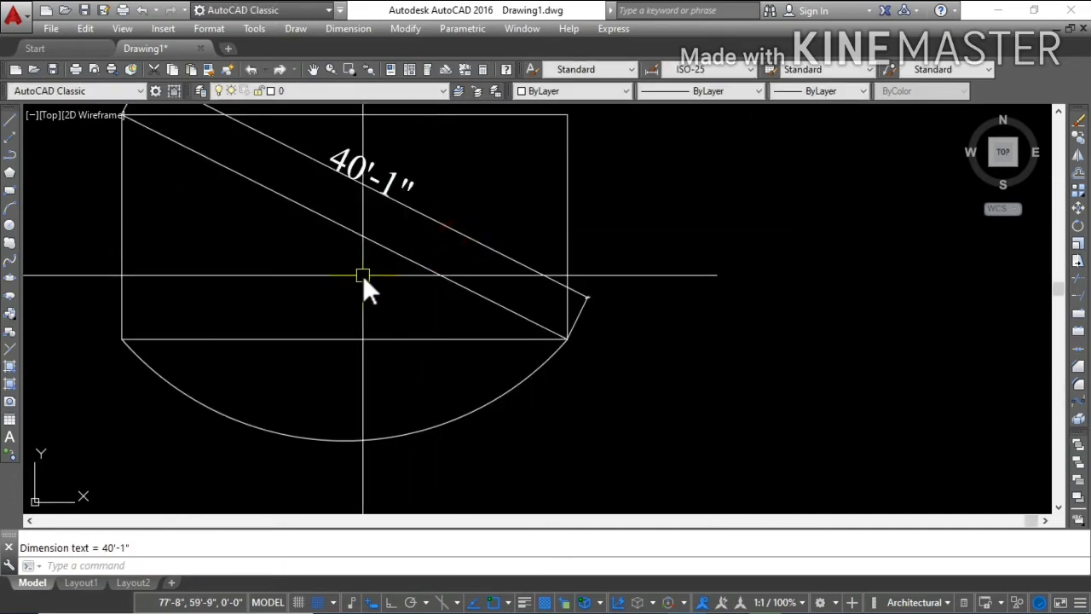
- Select and delete the 40'-1" diagonal dimension
scroll(373, 243, "down", 6)
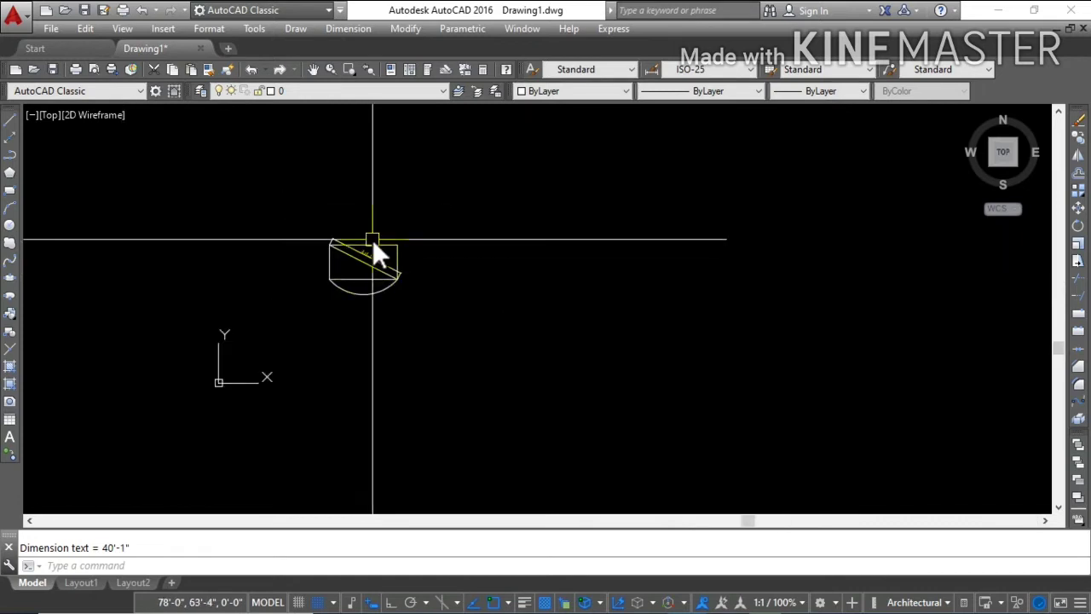
scroll(370, 256, "up", 6)
left_click(370, 255)
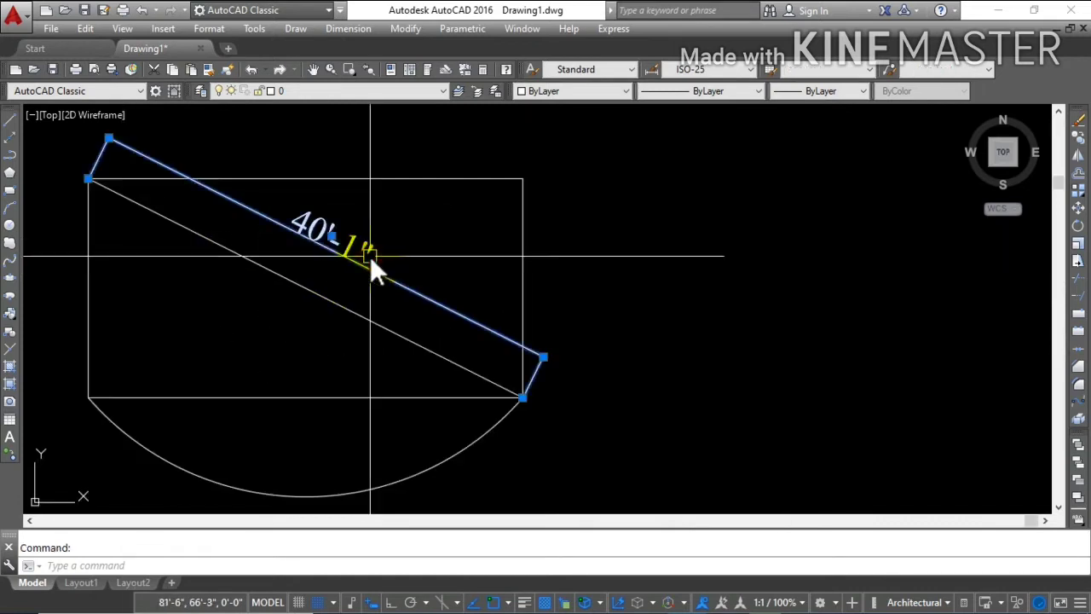
key("Delete")
- Add a 40'-7" arc length dimension to the arc, placed below it
left_click(345, 28)
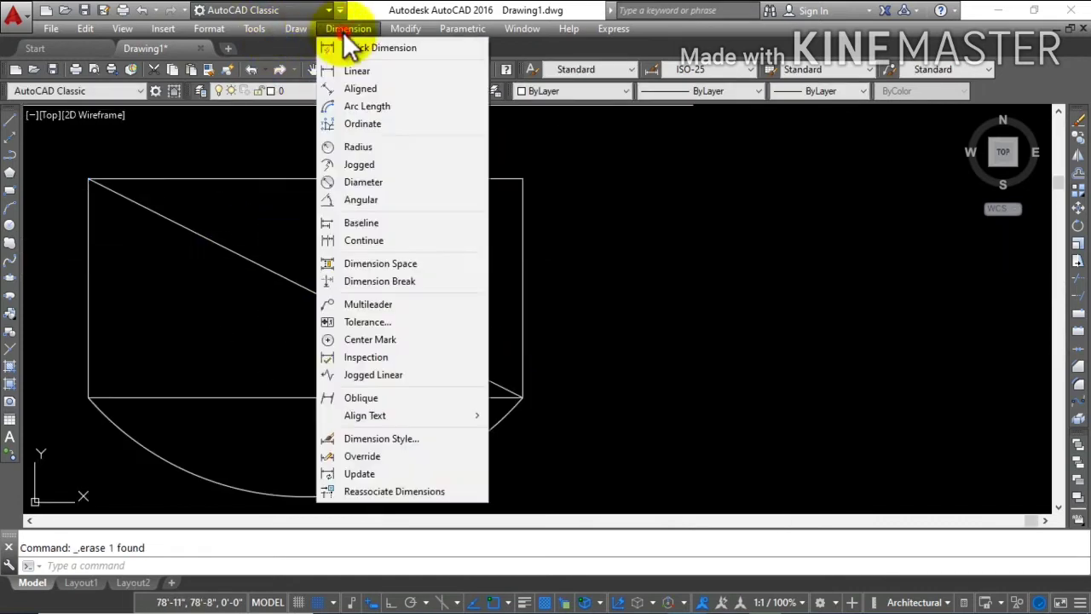
left_click(360, 106)
scroll(361, 112, "down", 6)
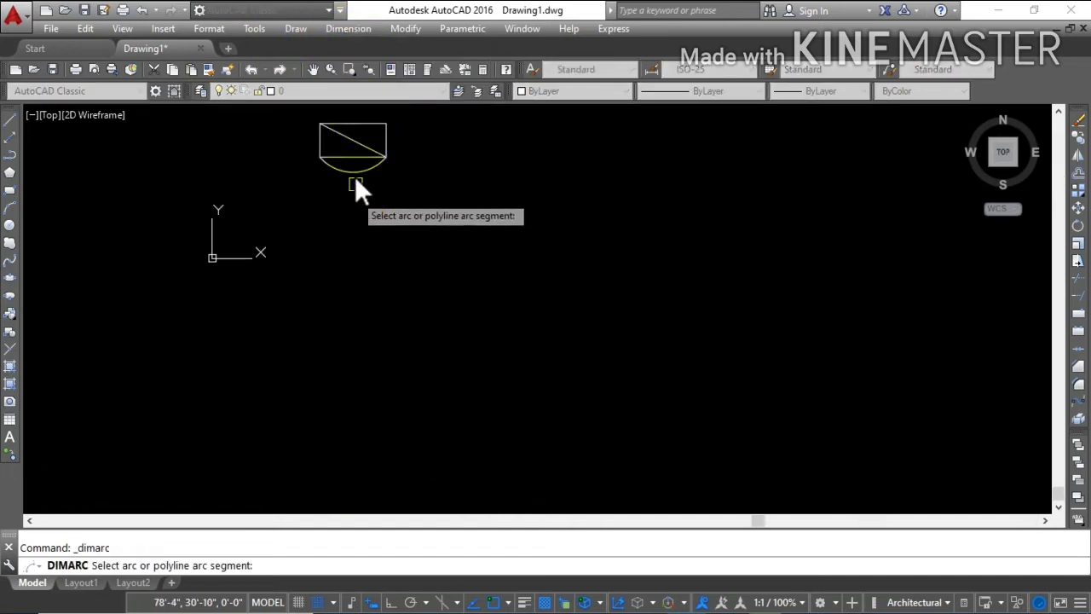
left_click(353, 170)
scroll(345, 192, "up", 5)
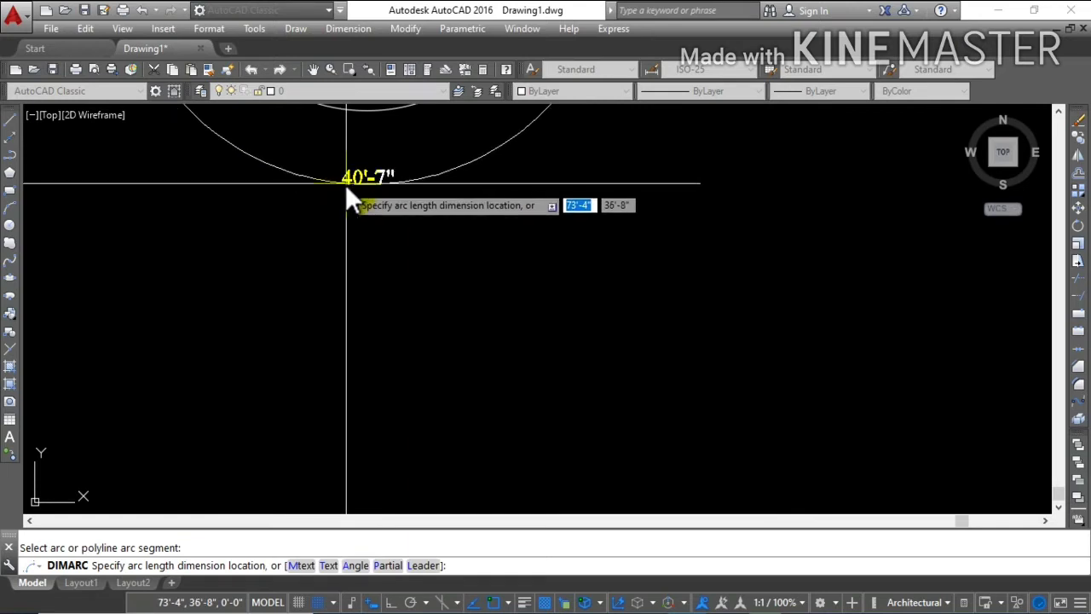
left_click(347, 182)
scroll(337, 218, "down", 3)
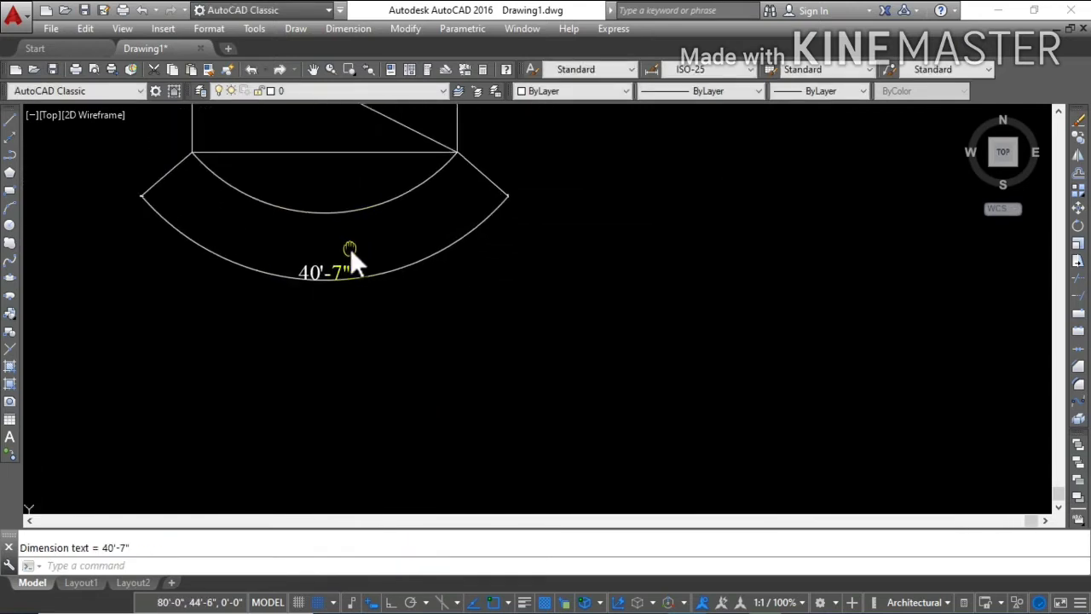
- Select the 40'-7" arc dimension and surrounding objects, then clear the selection
left_click(302, 141)
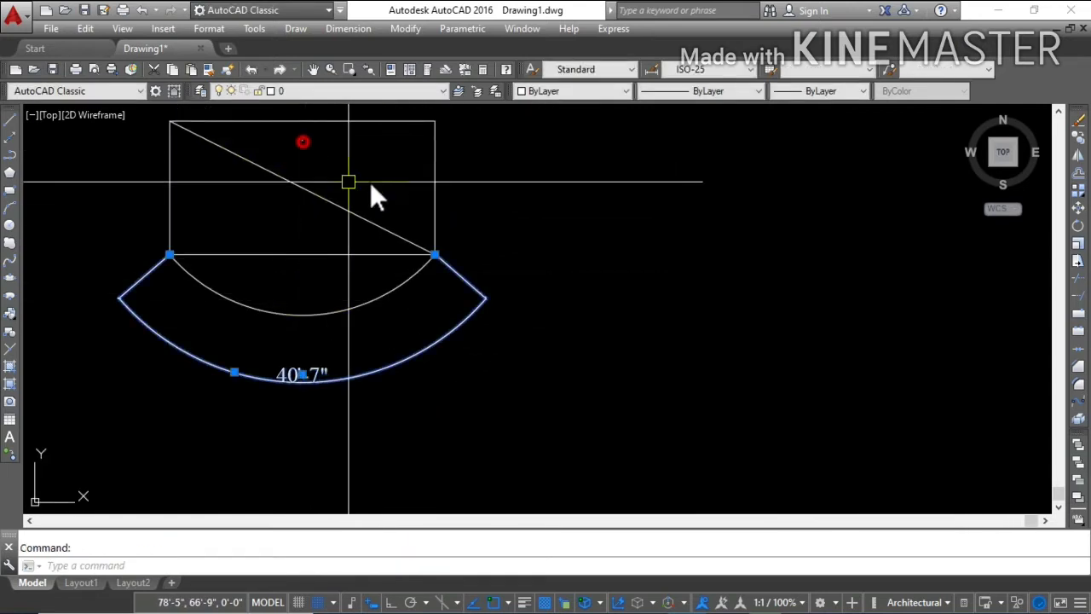
left_click(381, 180)
left_click(336, 161)
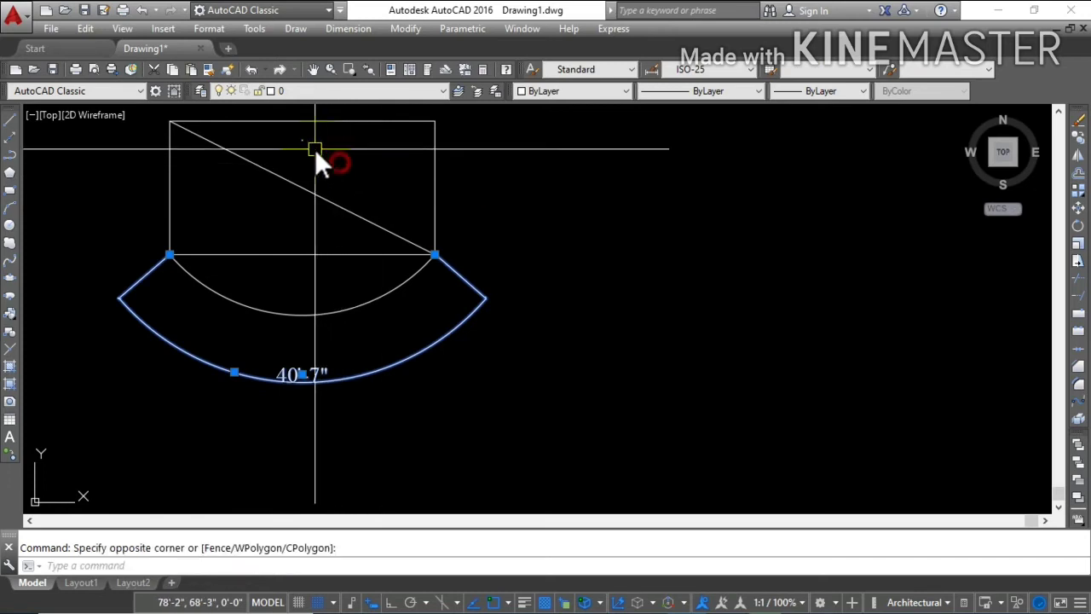
key("Escape")
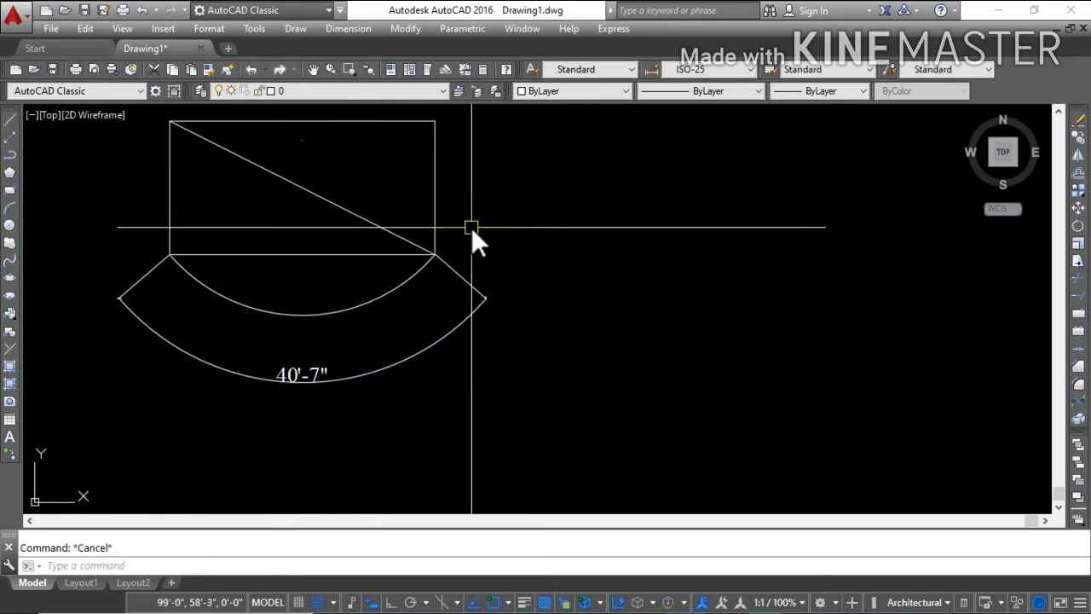
left_click(347, 28)
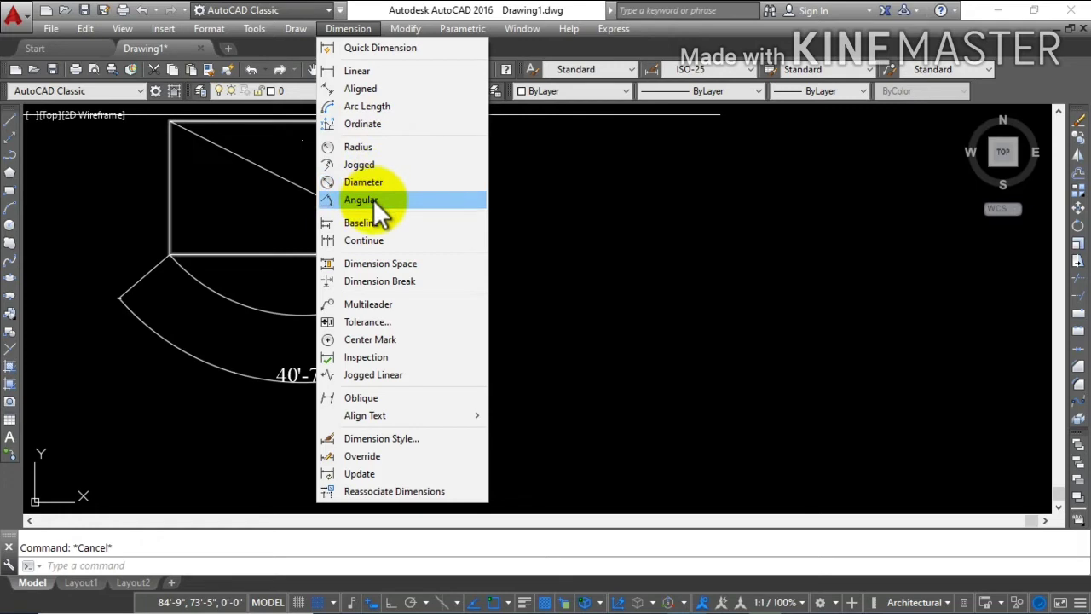
- Add a 63° angular dimension between the diagonal and the rectangle's right edge
left_click(373, 200)
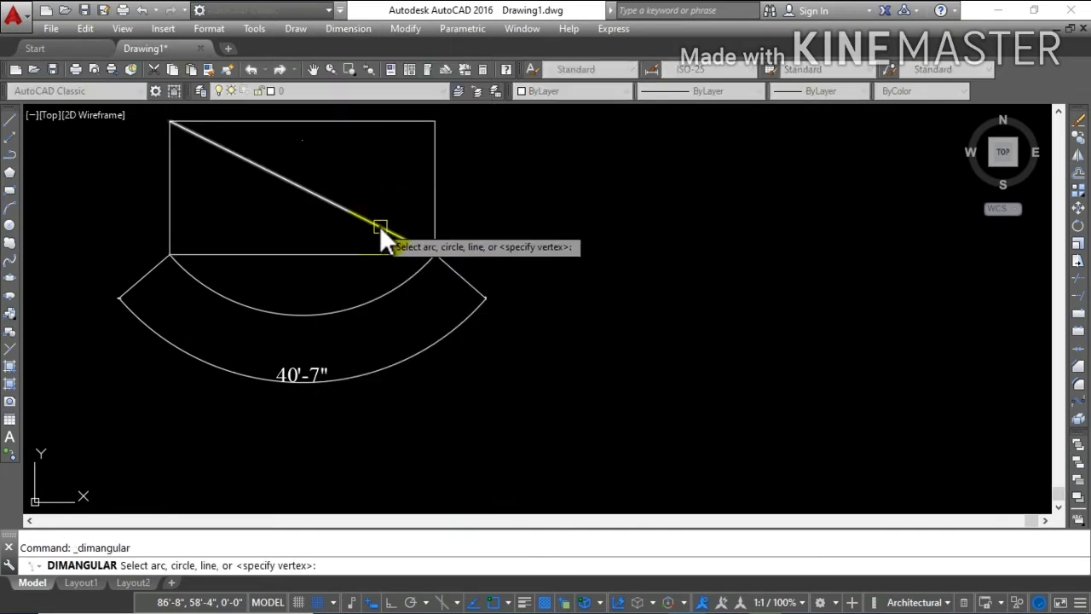
left_click(379, 225)
left_click(432, 211)
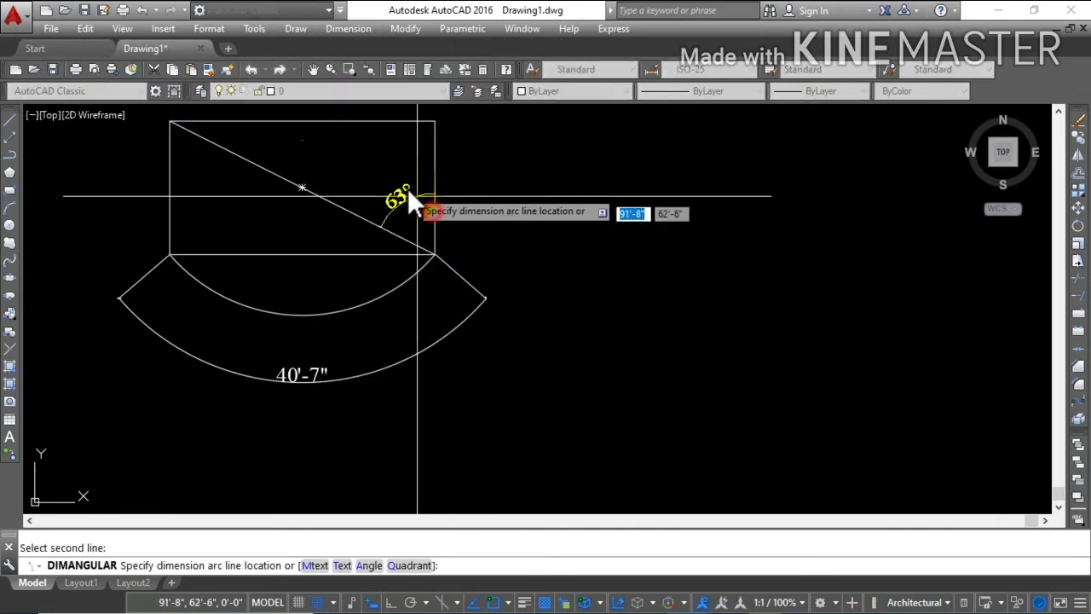
scroll(402, 186, "up", 2)
scroll(400, 183, "up", 3)
scroll(416, 219, "up", 1)
left_click(419, 225)
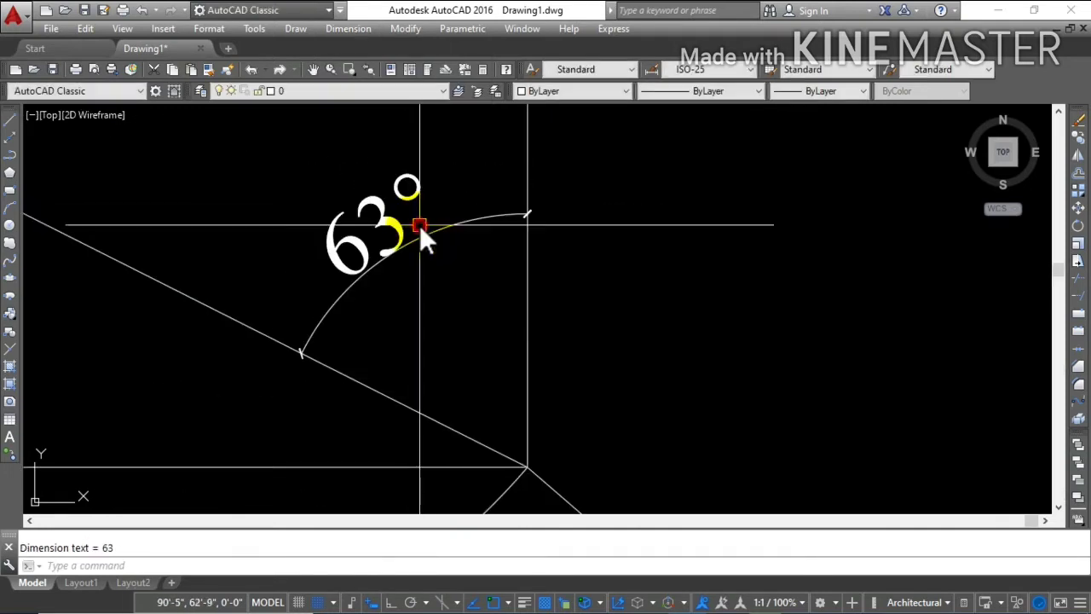
scroll(394, 205, "down", 2)
scroll(394, 215, "down", 2)
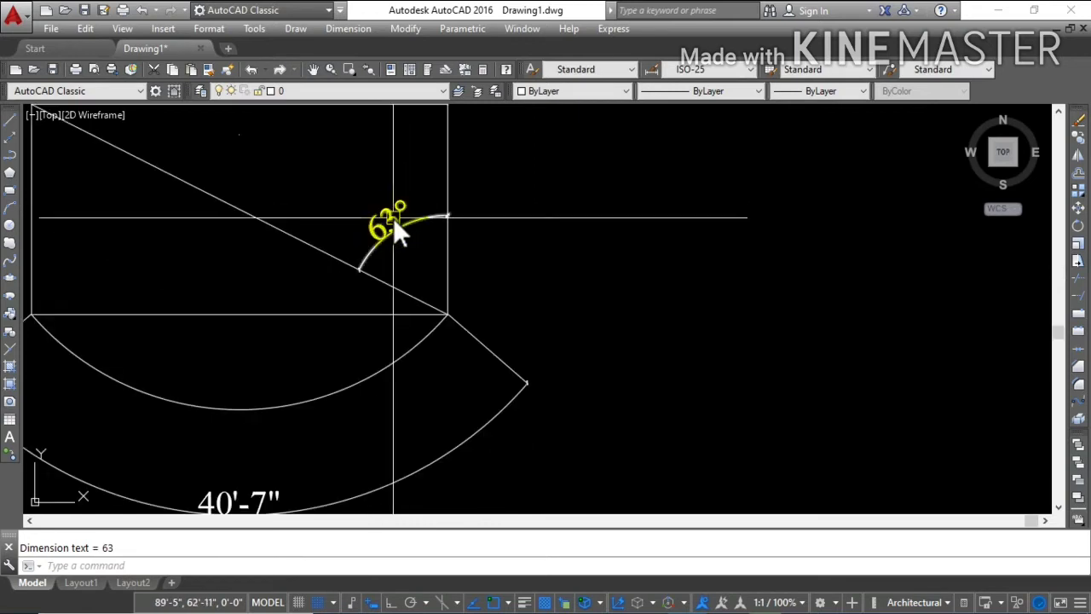
scroll(392, 223, "down", 2)
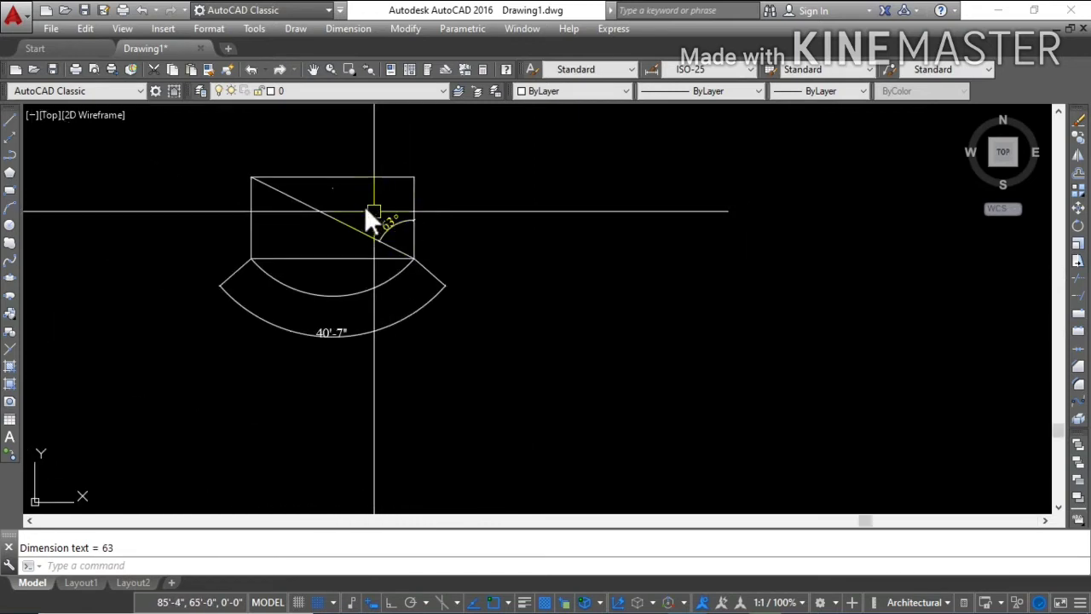
type("dimlinear")
key("Return")
- Add a 35'-10" linear dimension across the rectangle's top edge, placed above it
left_click(251, 177)
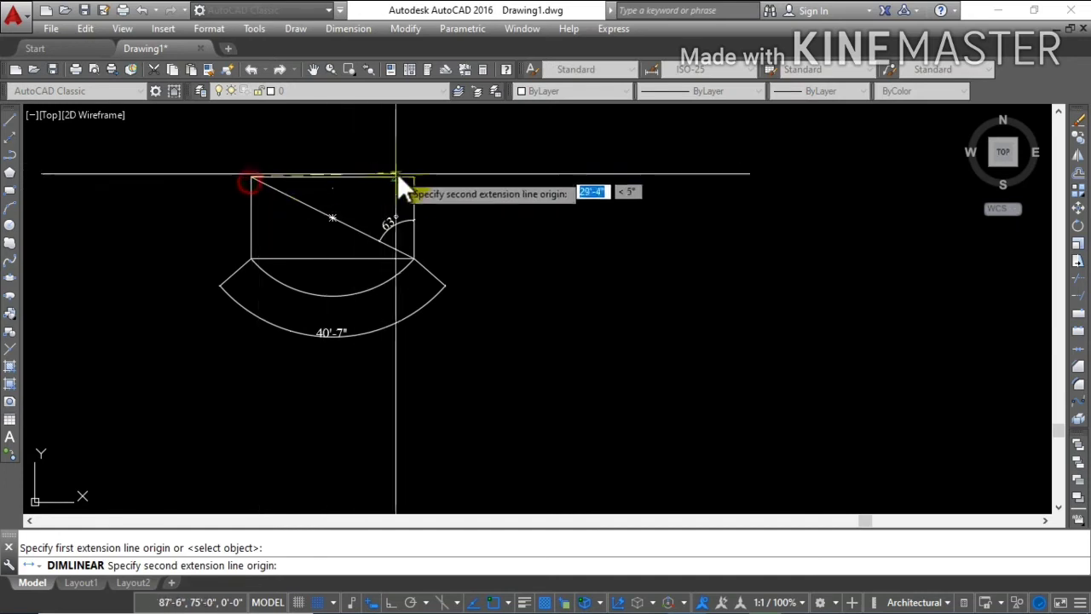
left_click(413, 181)
left_click(400, 145)
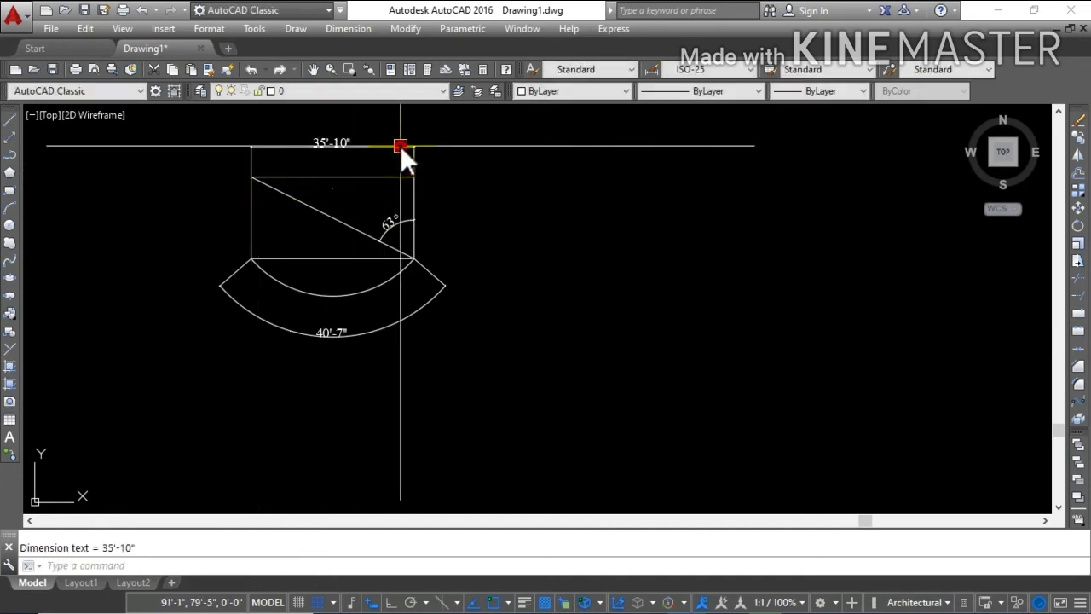
scroll(354, 167, "up", 3)
scroll(338, 171, "down", 3)
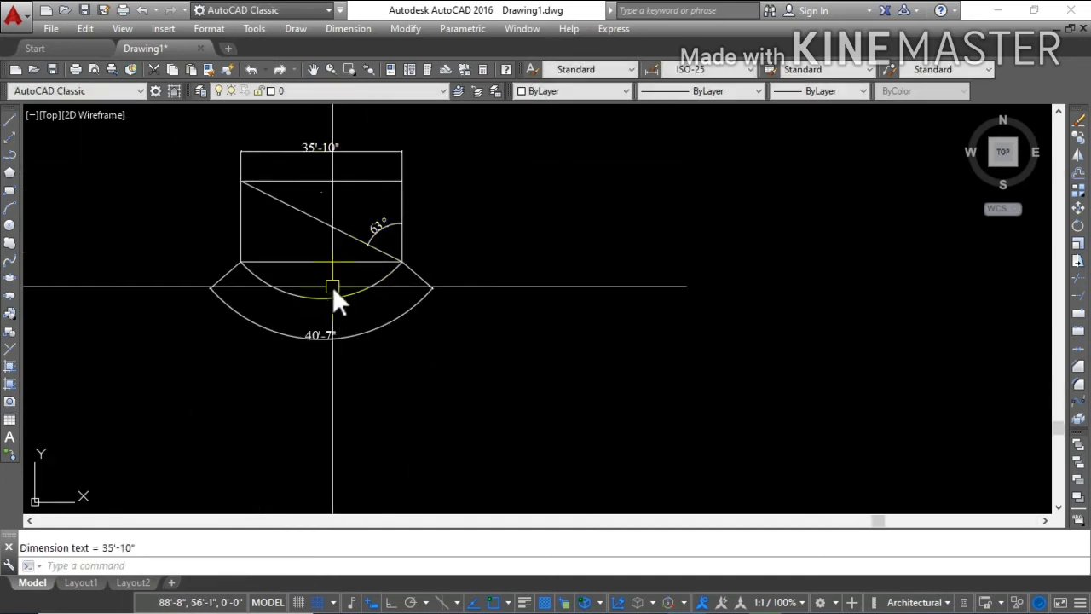
- Add a 40'-1" aligned dimension (DAL) along the rectangle's diagonal
type("DAL")
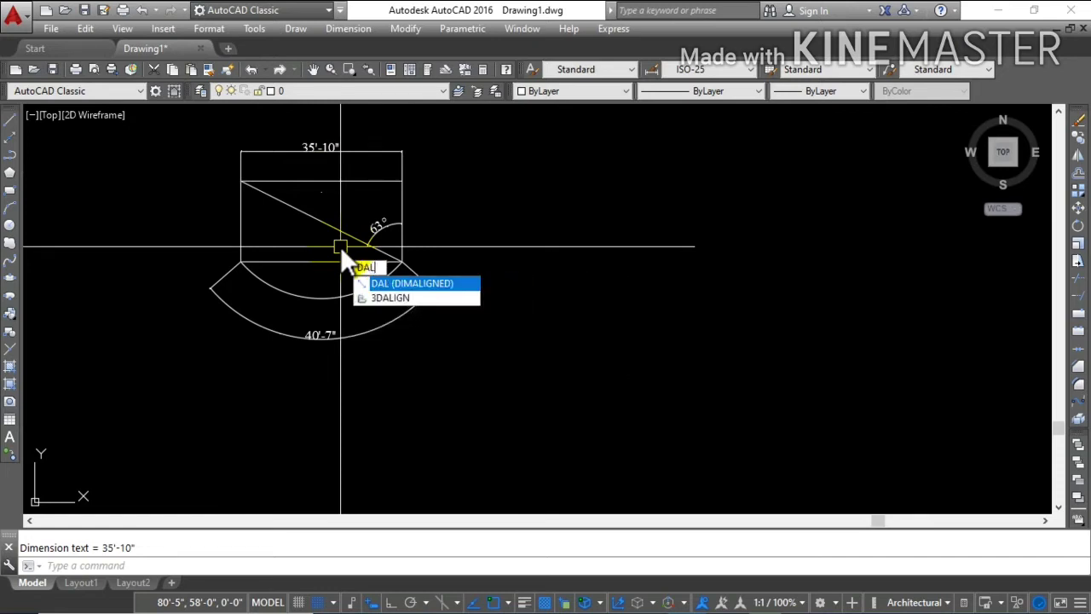
key("Return")
key("Return")
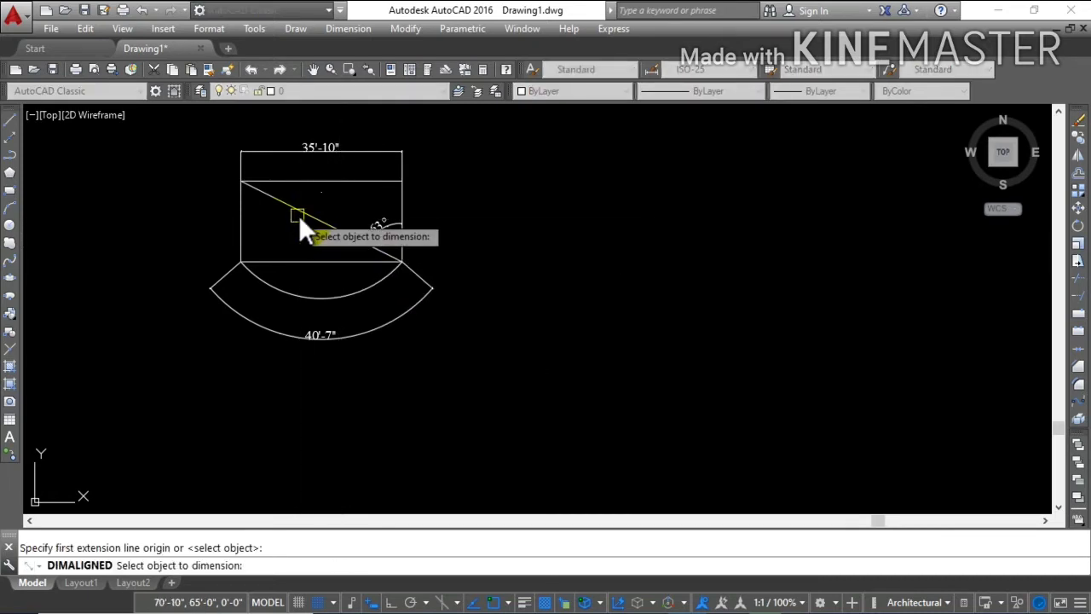
left_click(302, 213)
scroll(288, 235, "up", 4)
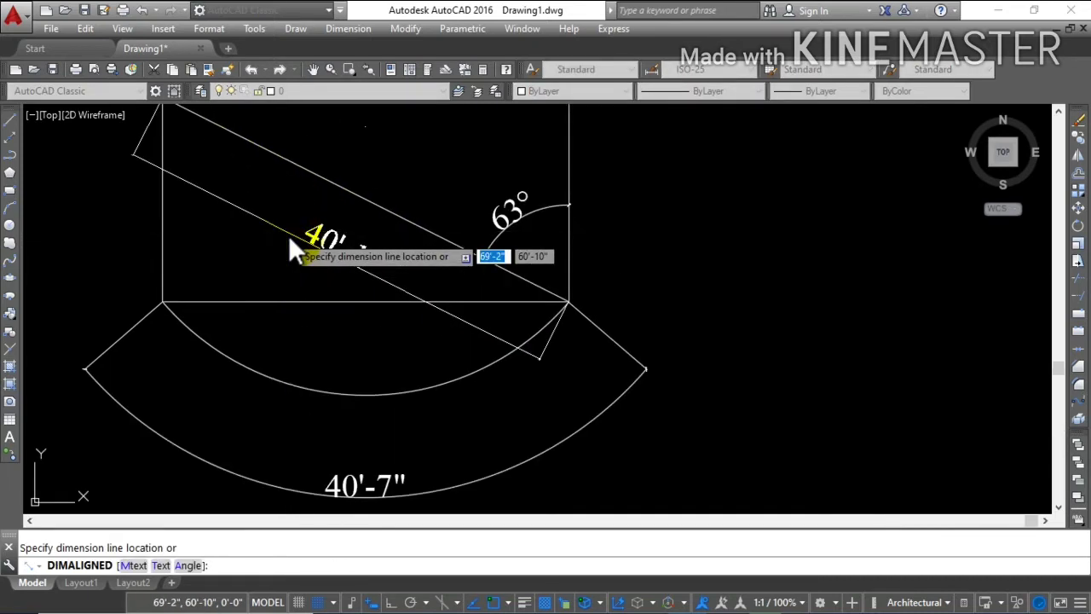
left_click(288, 236)
scroll(342, 302, "down", 6)
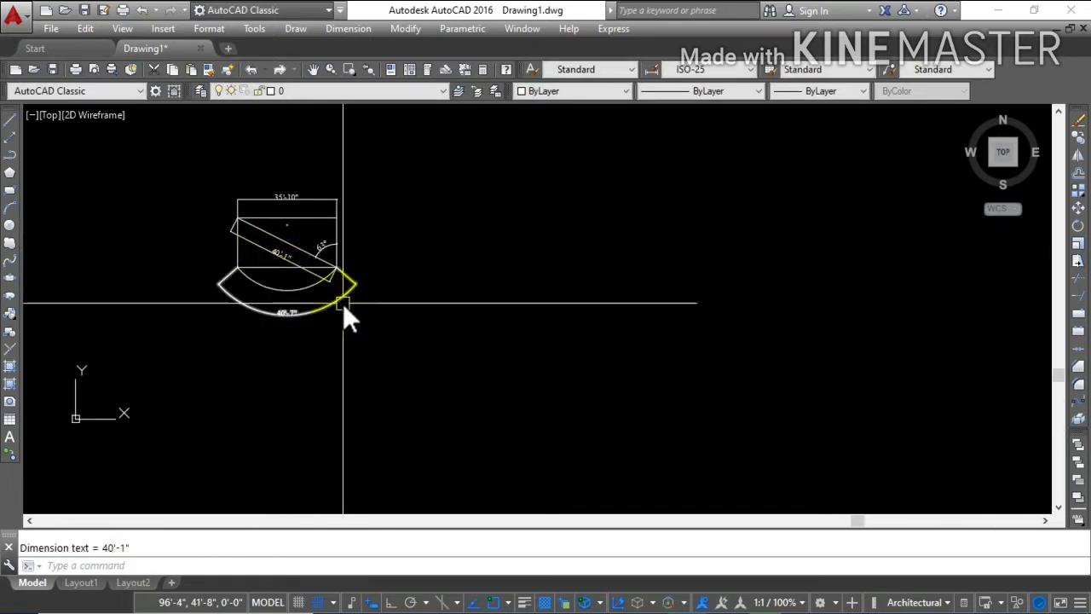
type("co")
key("Return")
- Window-select the whole dimensioned figure and copy it to the right of the original
left_click(389, 357)
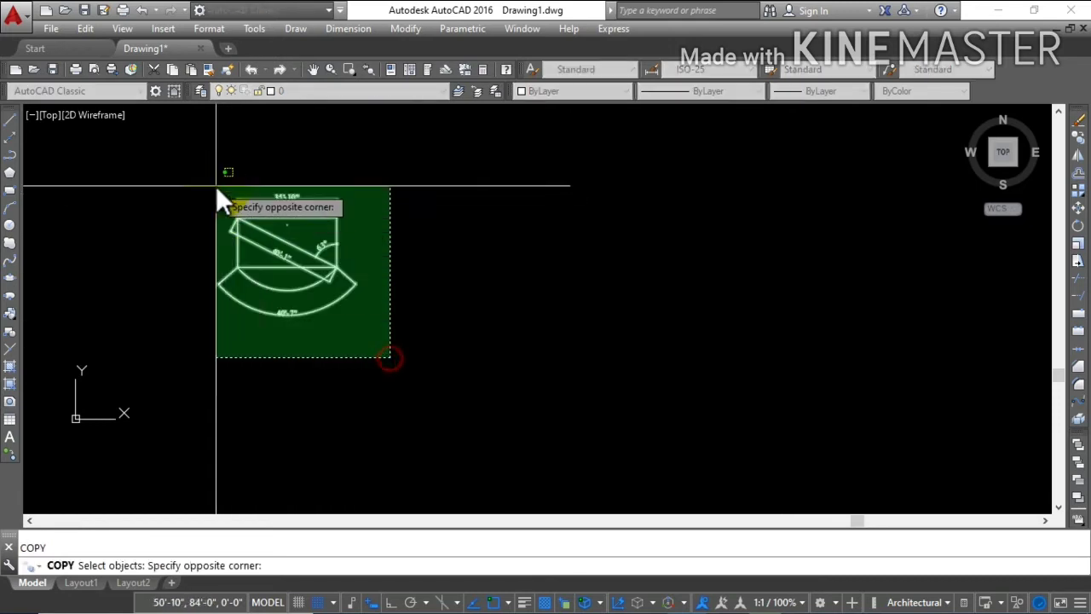
left_click(208, 175)
key("Return")
left_click(210, 352)
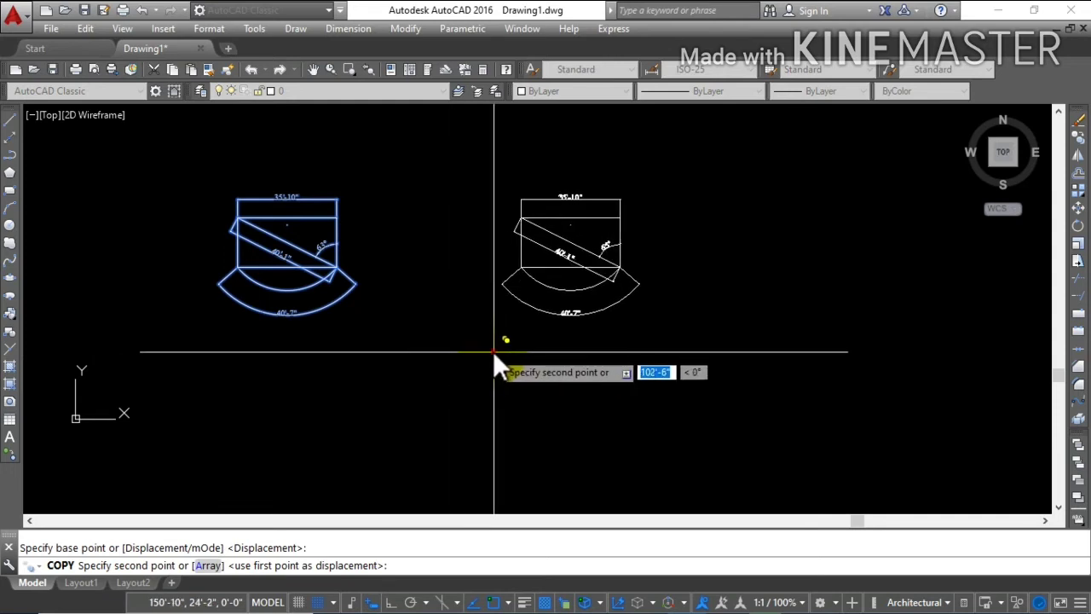
left_click(494, 352)
key("Escape")
scroll(488, 430, "down", 1)
scroll(441, 392, "up", 1)
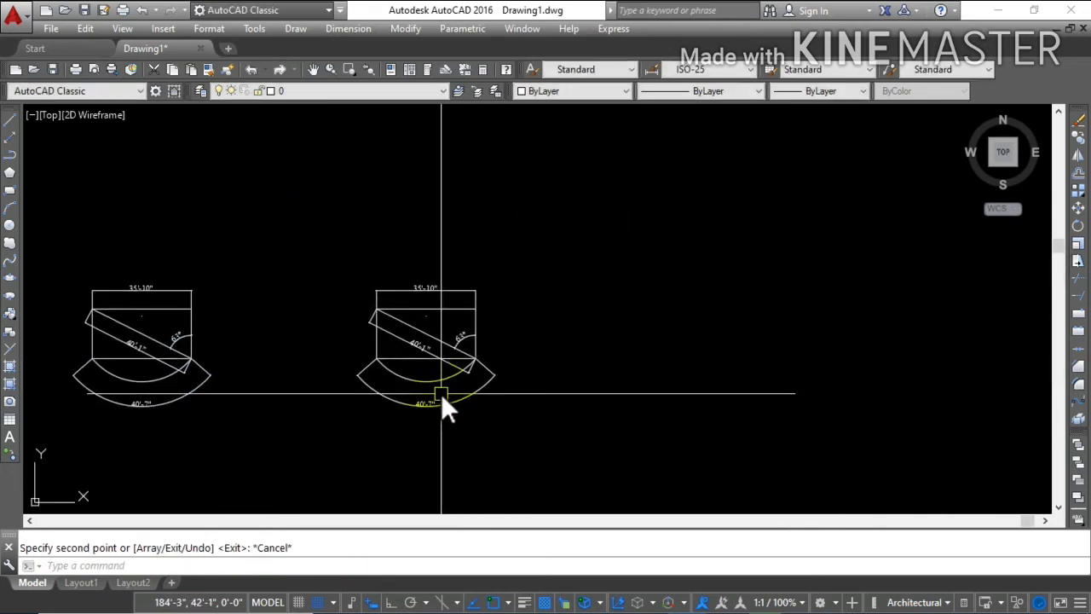
scroll(439, 382, "up", 3)
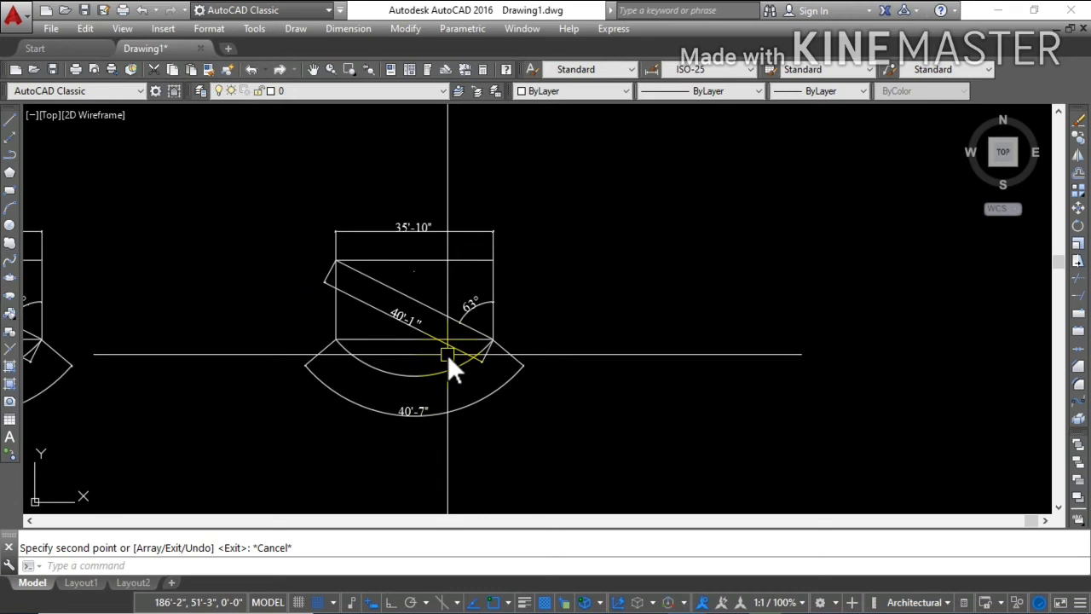
- Scale the copied figure by a factor of 2 so its dimensions read 71'-7", 80'-2", 81'-3"
type("s")
type("c")
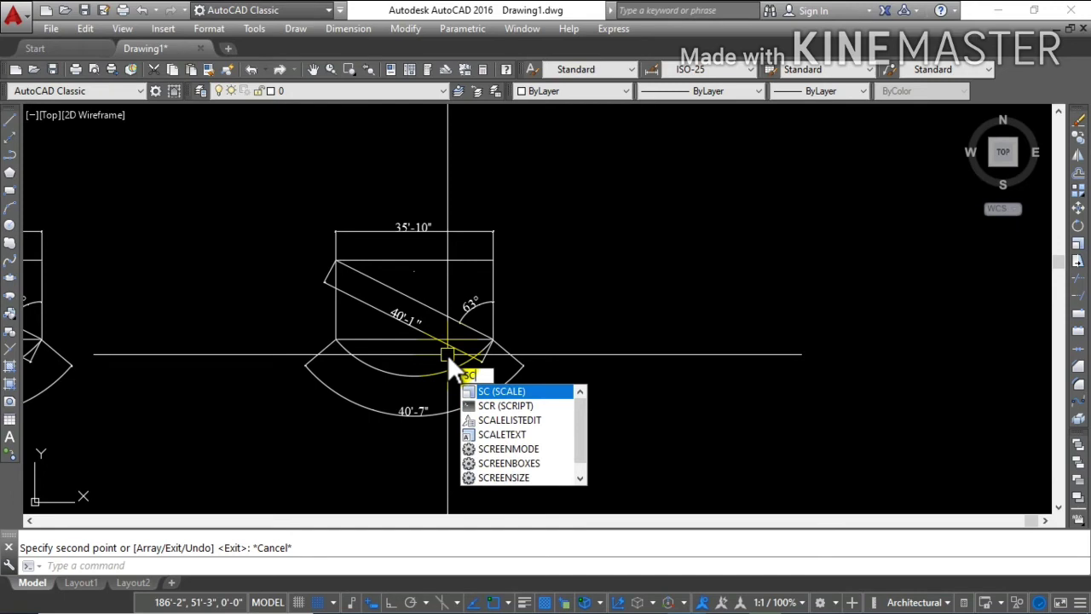
key("Return")
left_click(572, 471)
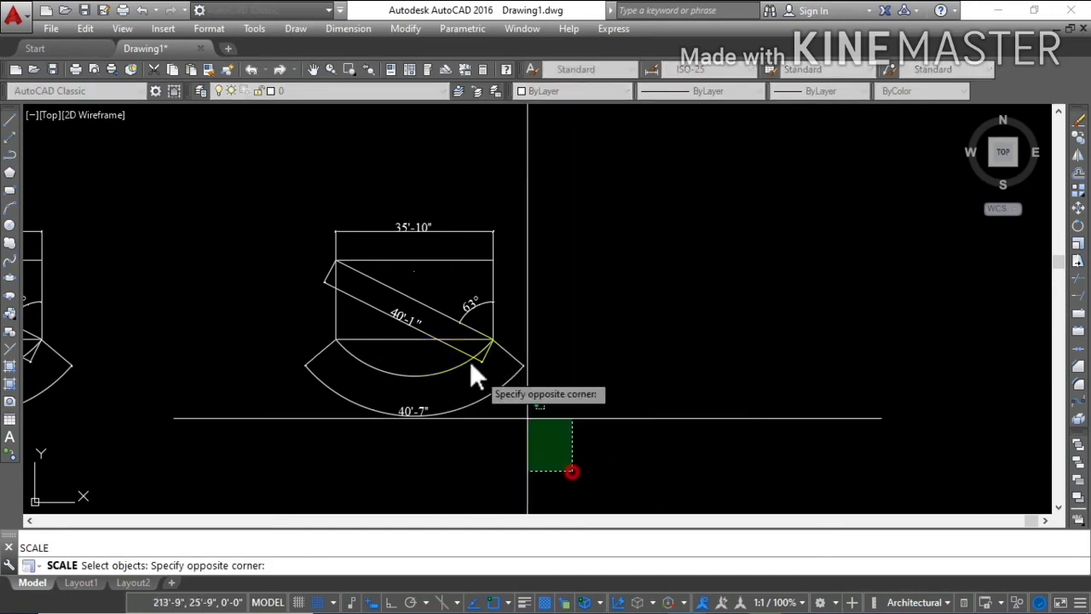
left_click(276, 212)
key("Return")
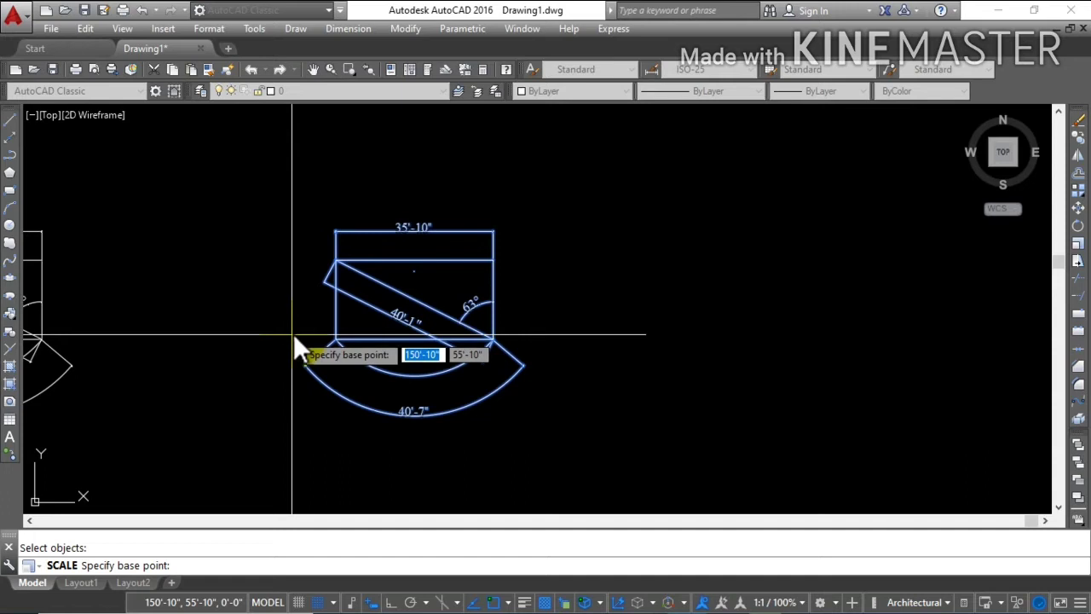
left_click(293, 334)
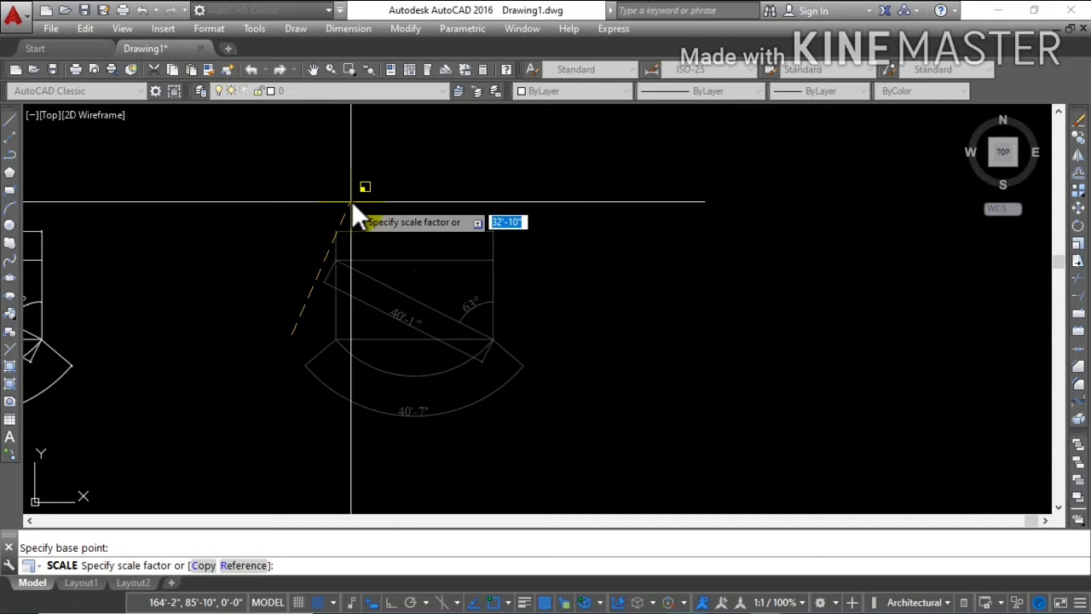
type("2")
key("Return")
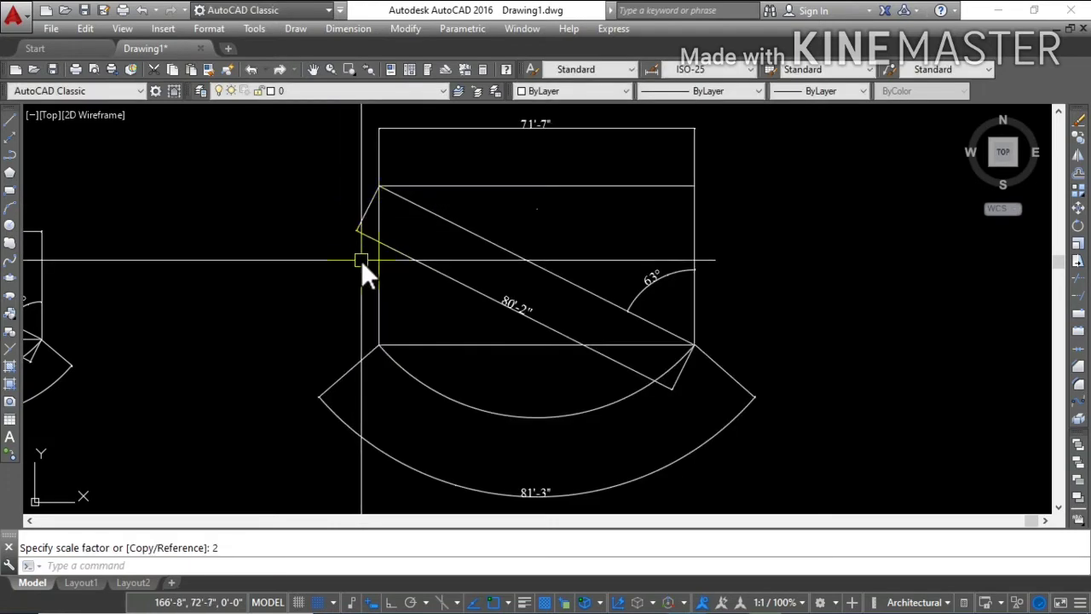
- Zoom in and out to compare the original figure with the doubled copy
scroll(361, 259, "down", 1)
scroll(338, 254, "down", 1)
scroll(89, 236, "up", 8)
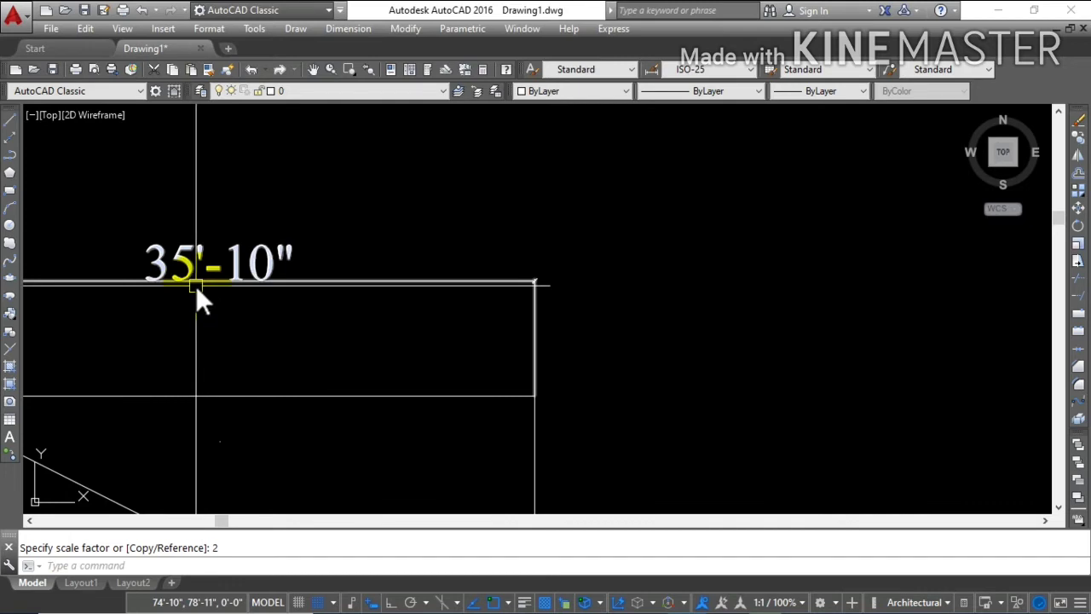
scroll(196, 284, "down", 2)
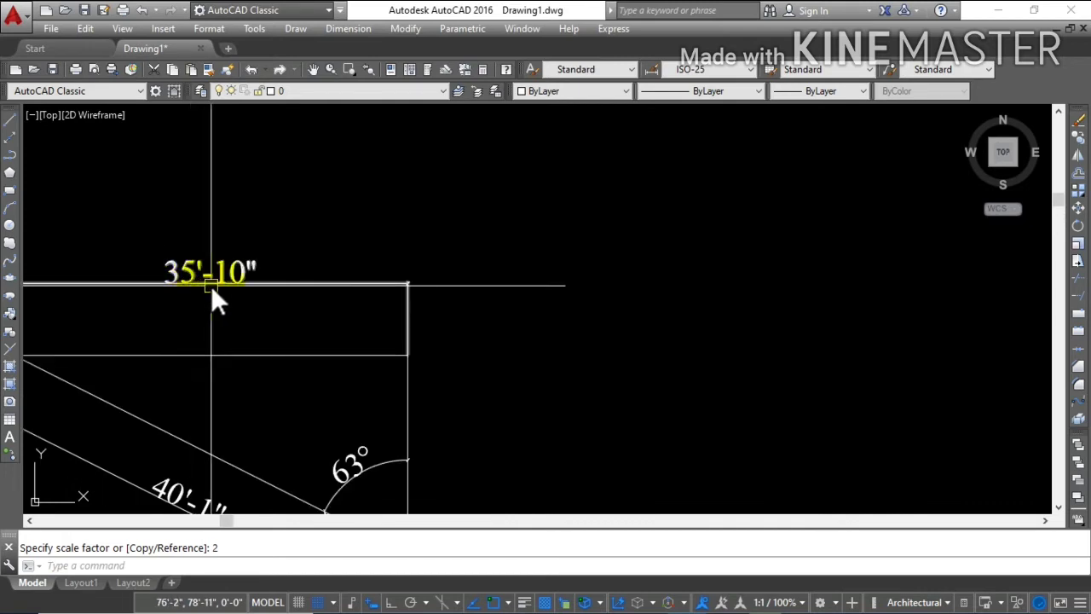
scroll(190, 331, "down", 4)
scroll(189, 330, "down", 2)
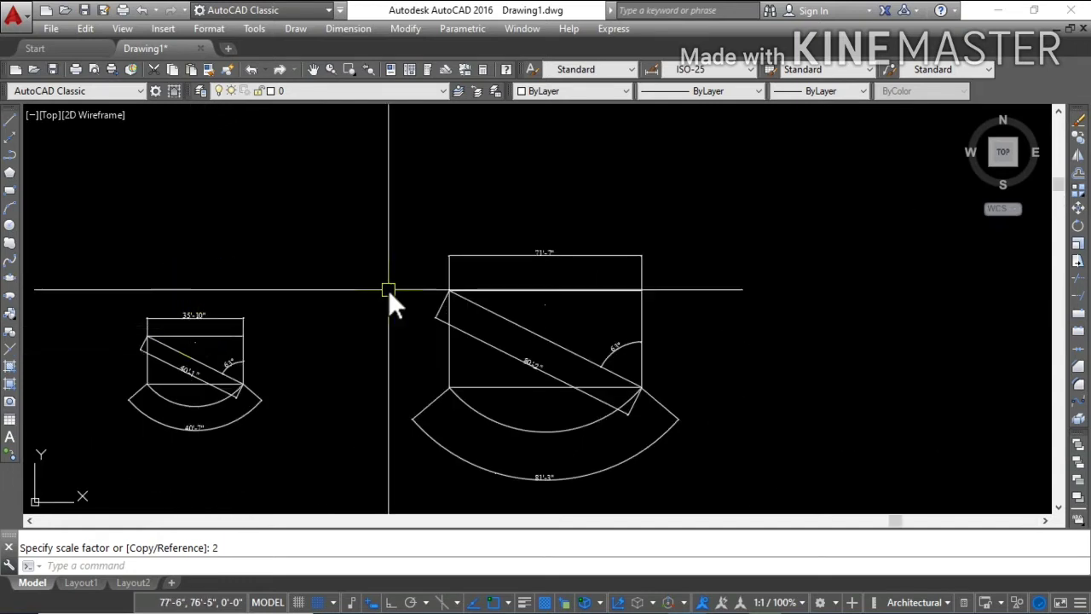
scroll(579, 259, "up", 6)
scroll(422, 223, "down", 2)
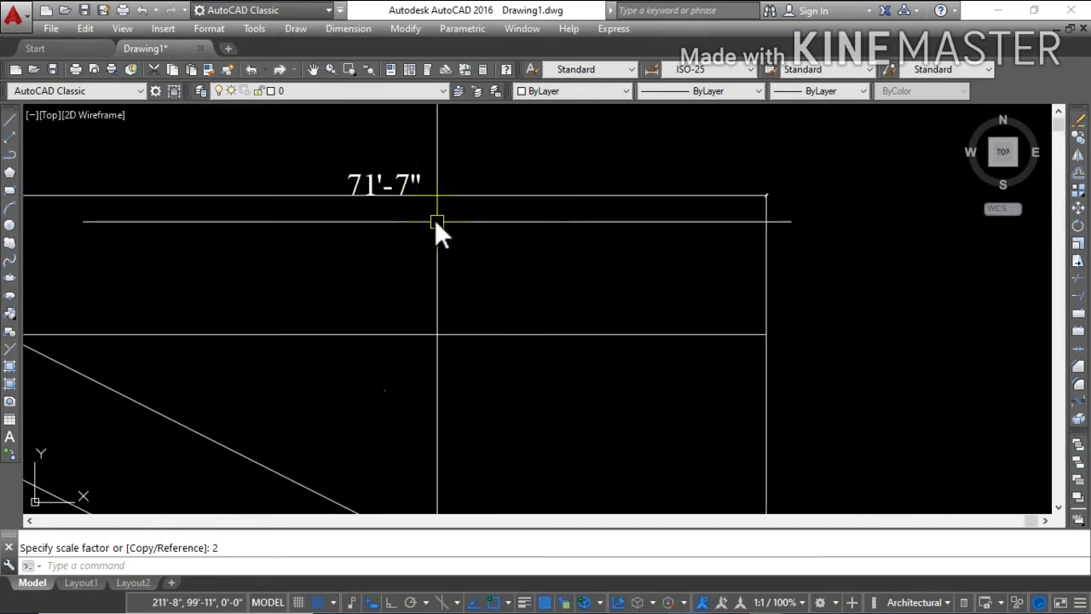
scroll(381, 212, "down", 3)
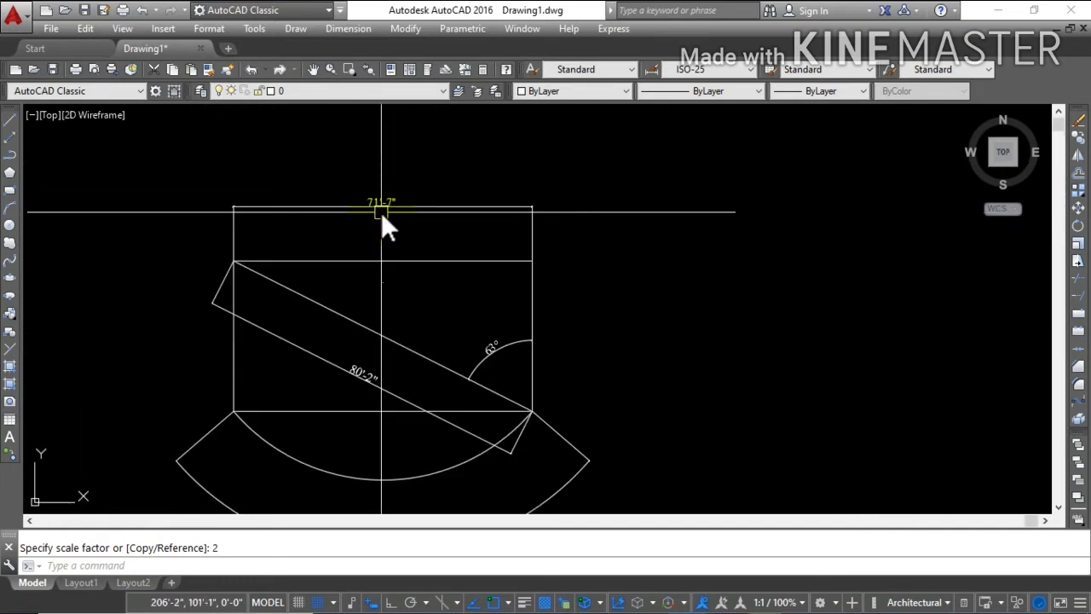
scroll(390, 213, "down", 3)
scroll(407, 253, "down", 2)
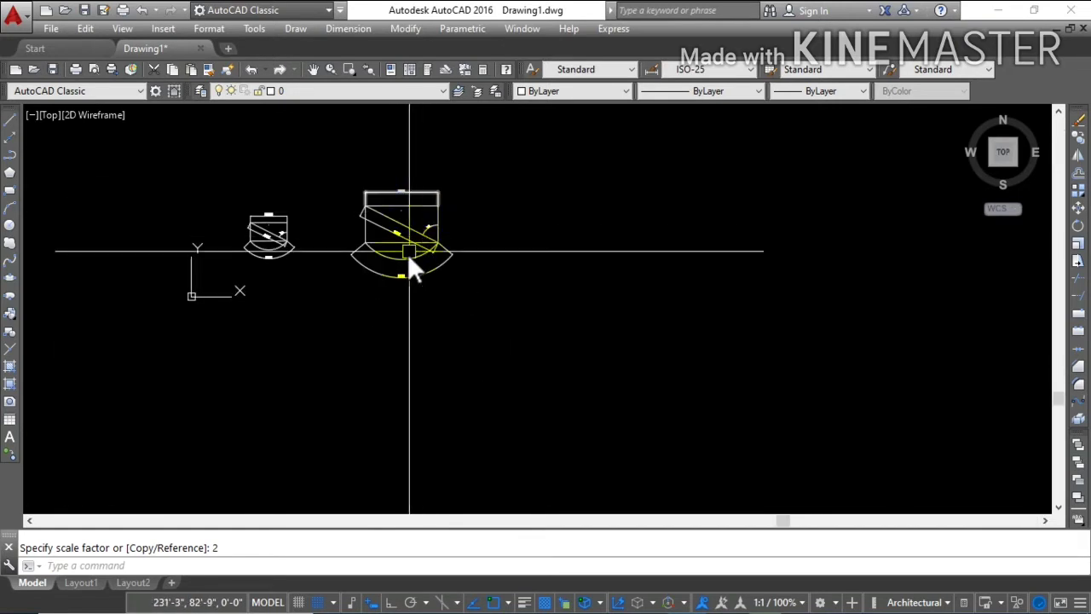
scroll(384, 256, "up", 6)
scroll(405, 280, "down", 3)
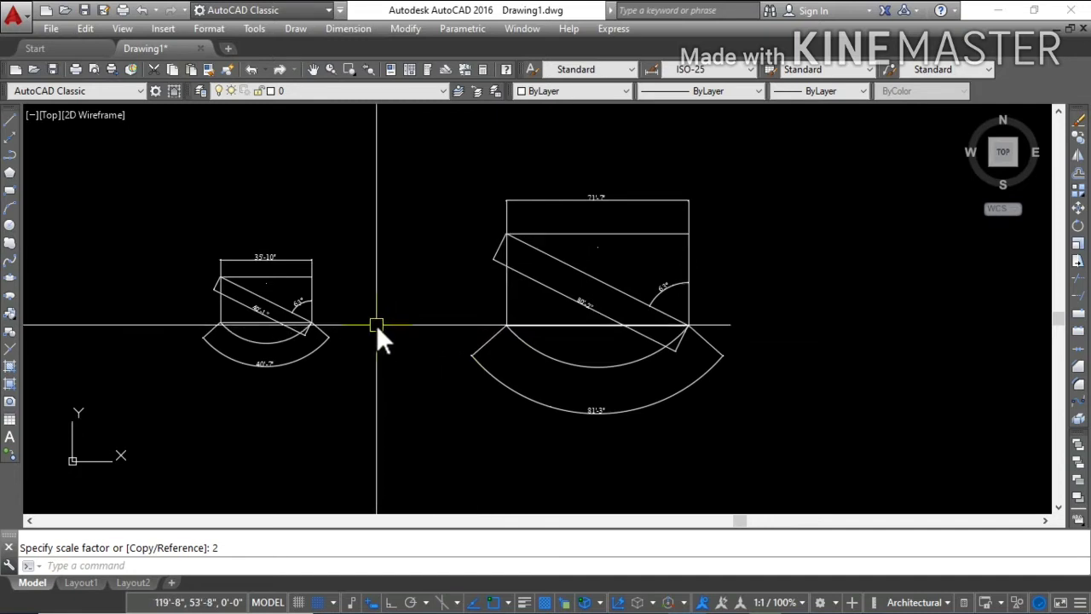
scroll(578, 353, "down", 5)
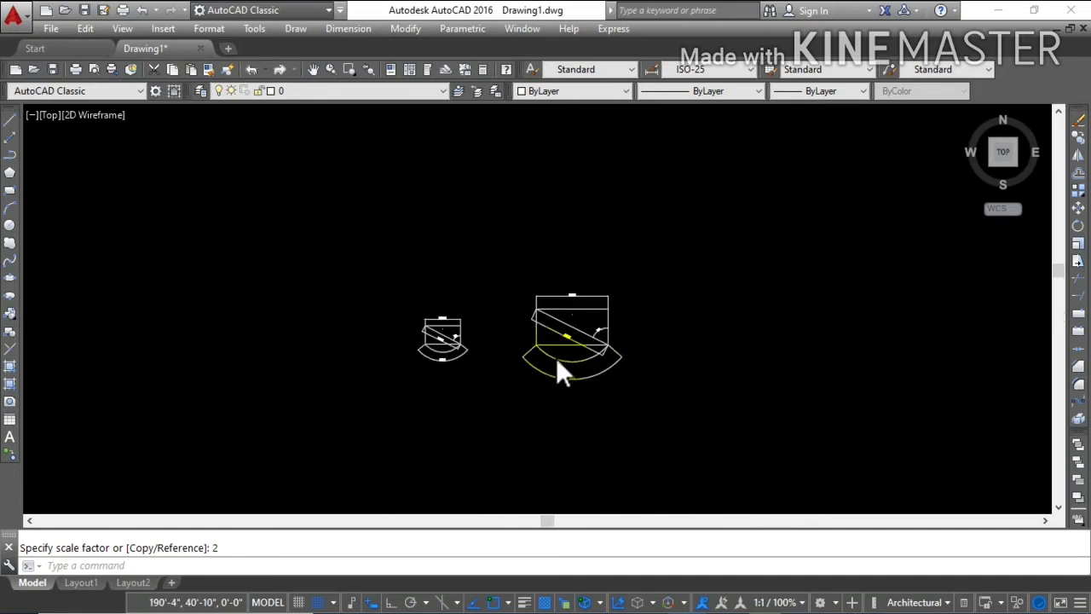
scroll(556, 357, "down", 3)
- Erase the doubled copy with a crossing window and bring the original back into view
left_click(609, 393)
left_click(540, 293)
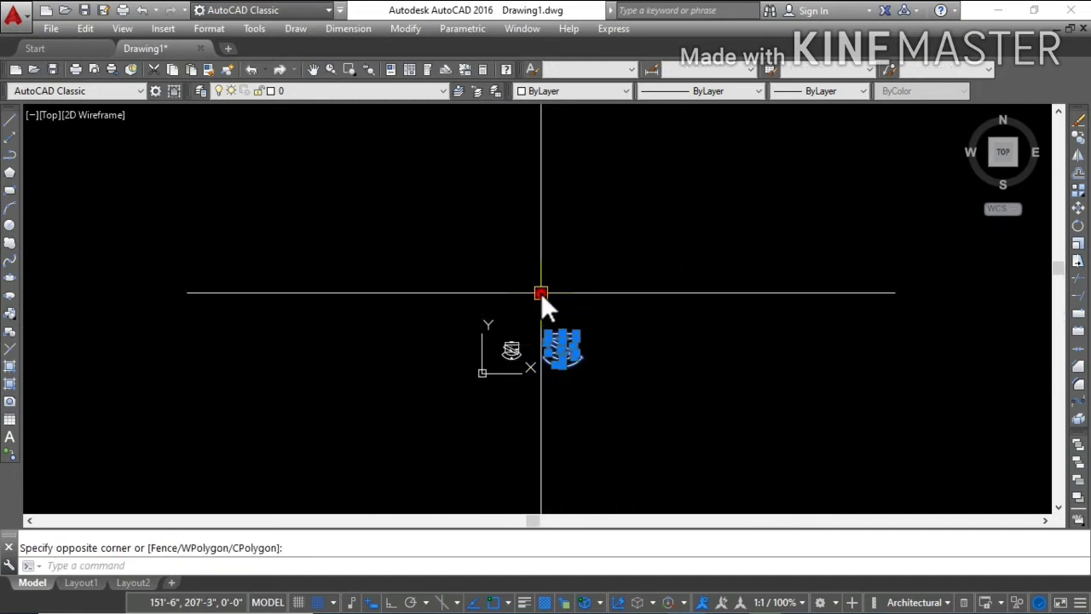
key("Delete")
scroll(512, 370, "up", 5)
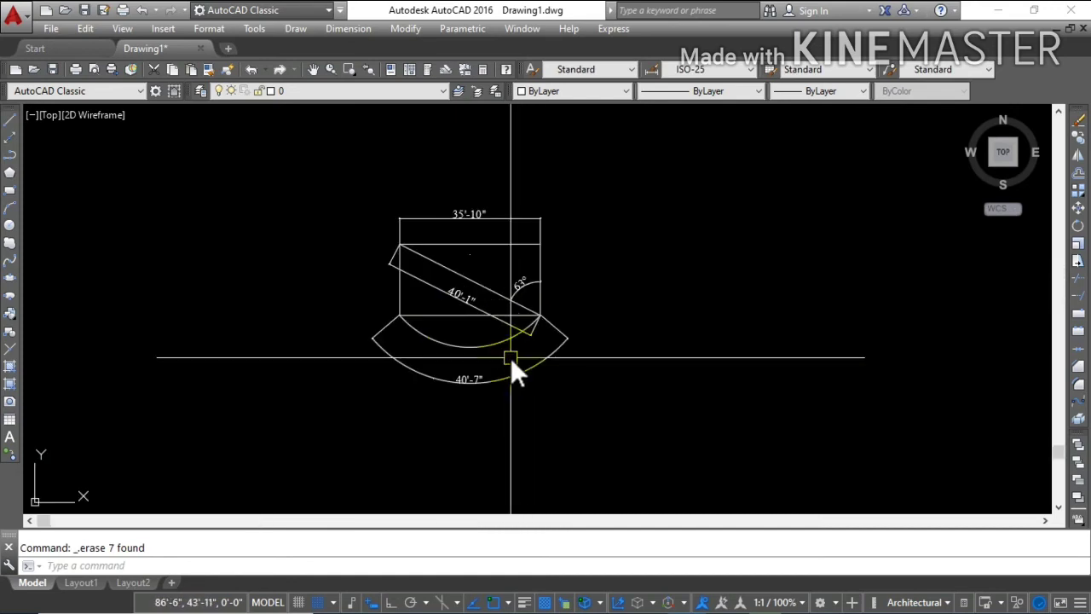
middle_click_drag(512, 370, 650, 273)
scroll(459, 296, "down", 2)
scroll(460, 296, "up", 2)
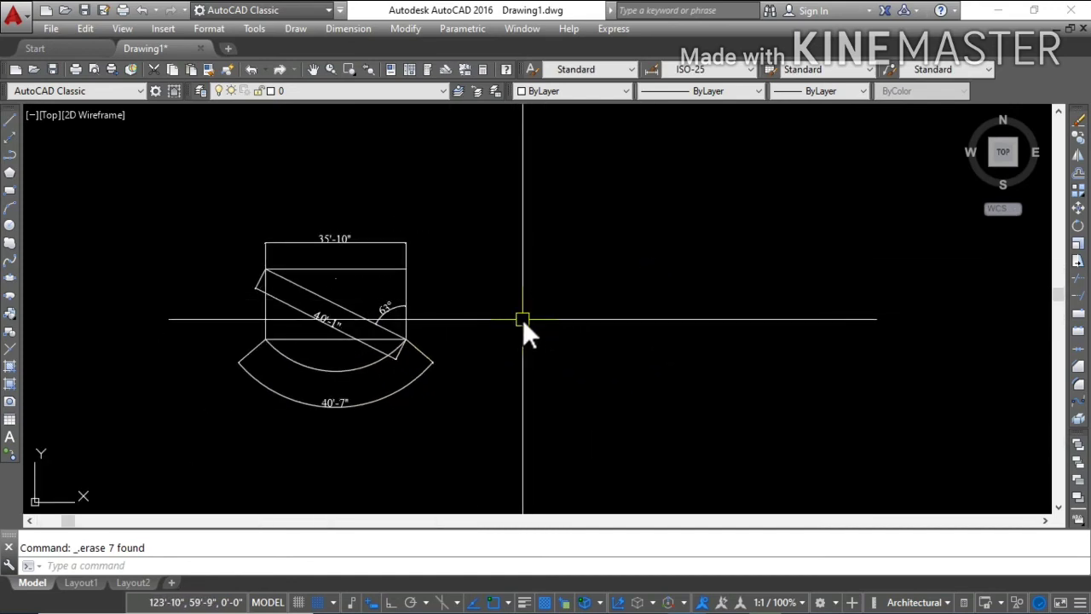
- Rotate all seven objects of the dimensioned figure clockwise to a tilted angle
type("r")
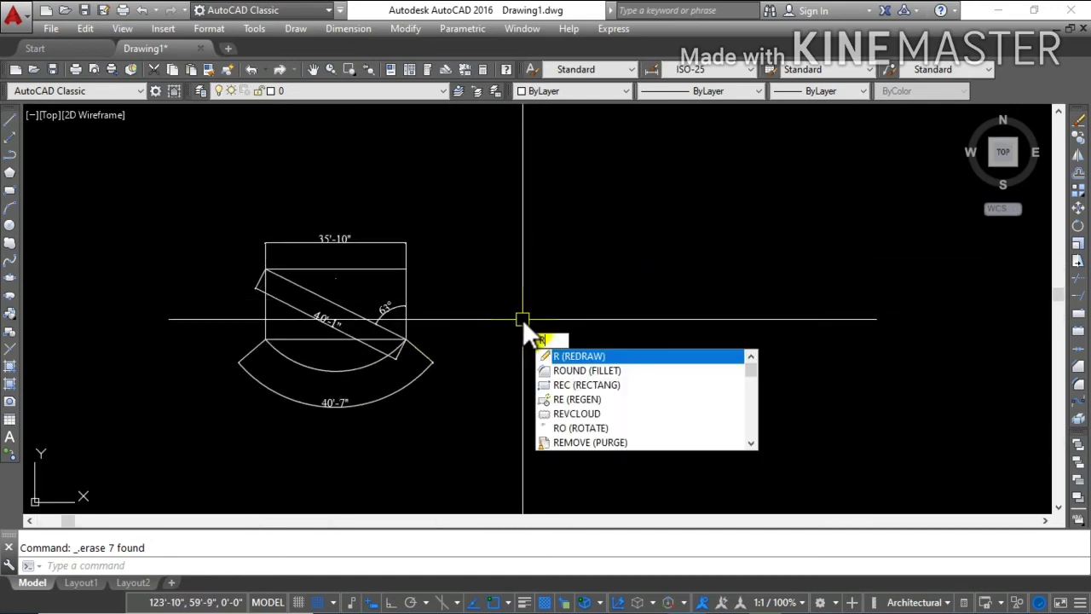
type("o")
key("Return")
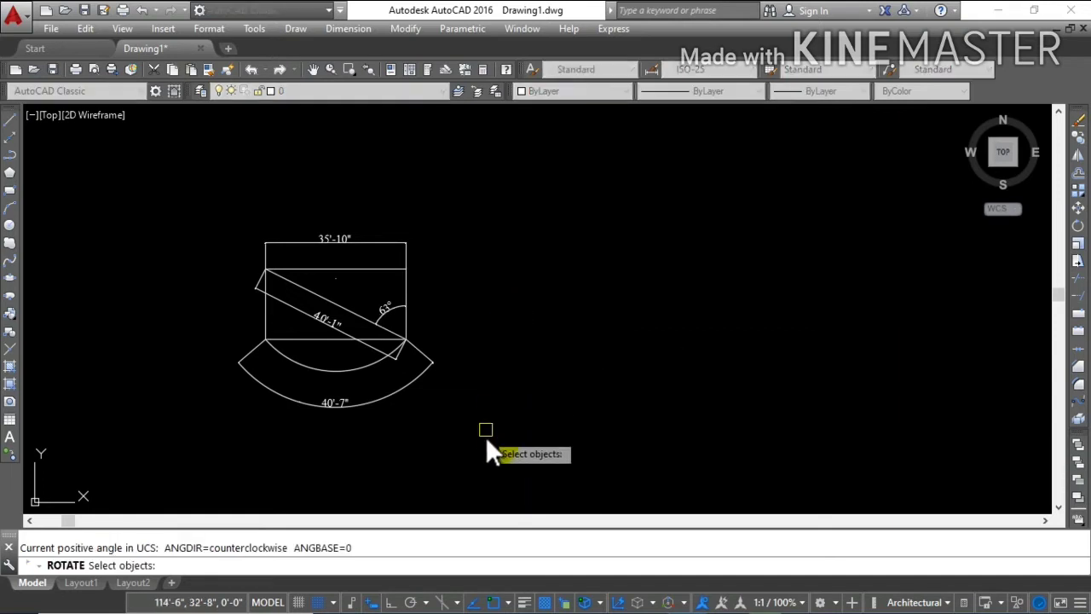
left_click(485, 456)
left_click(184, 204)
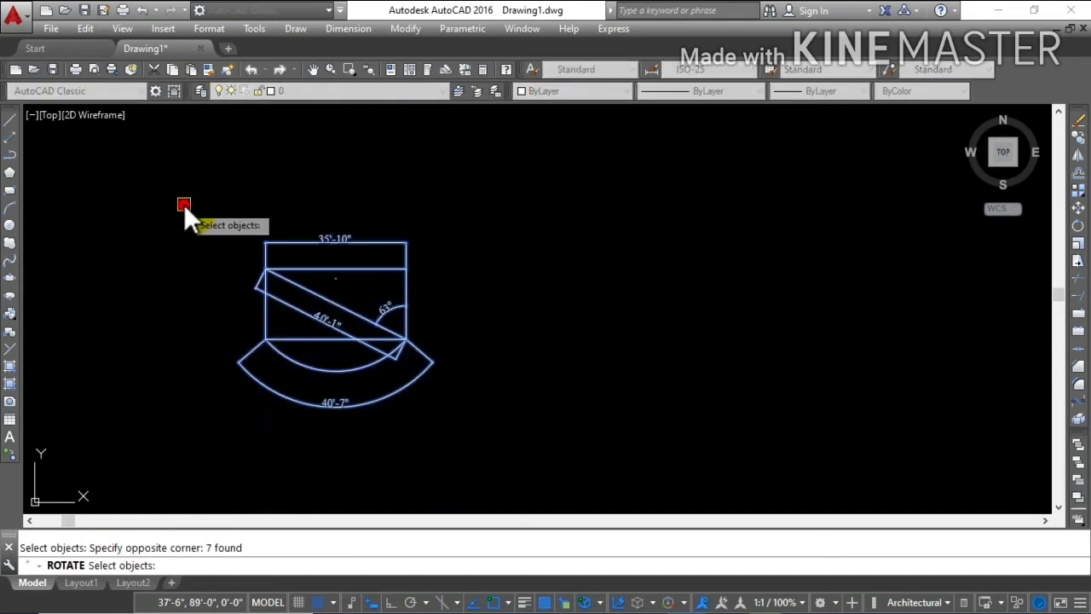
right_click(479, 383)
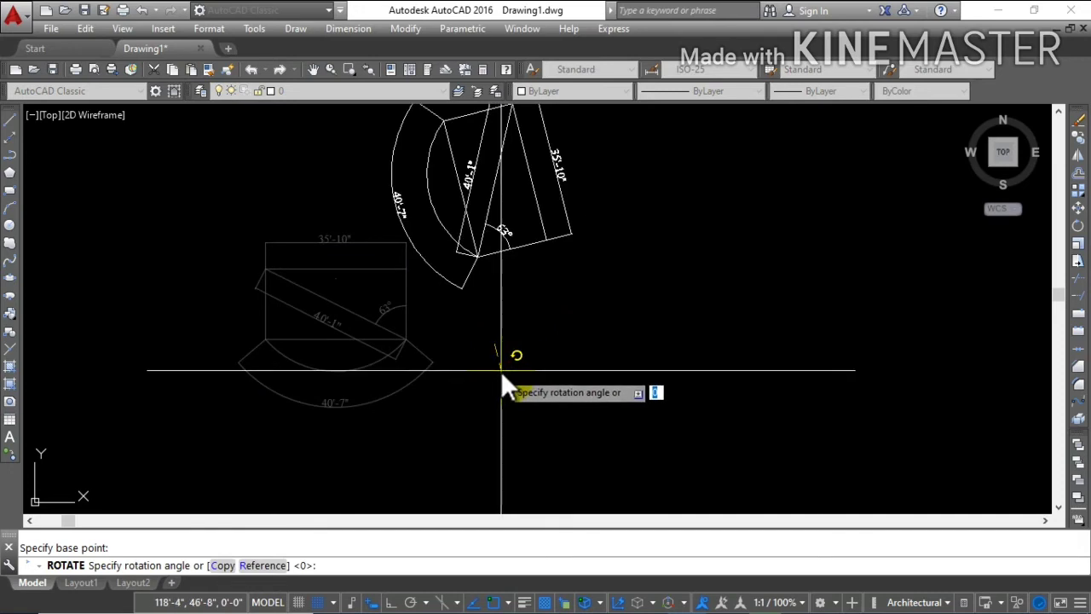
left_click(520, 354)
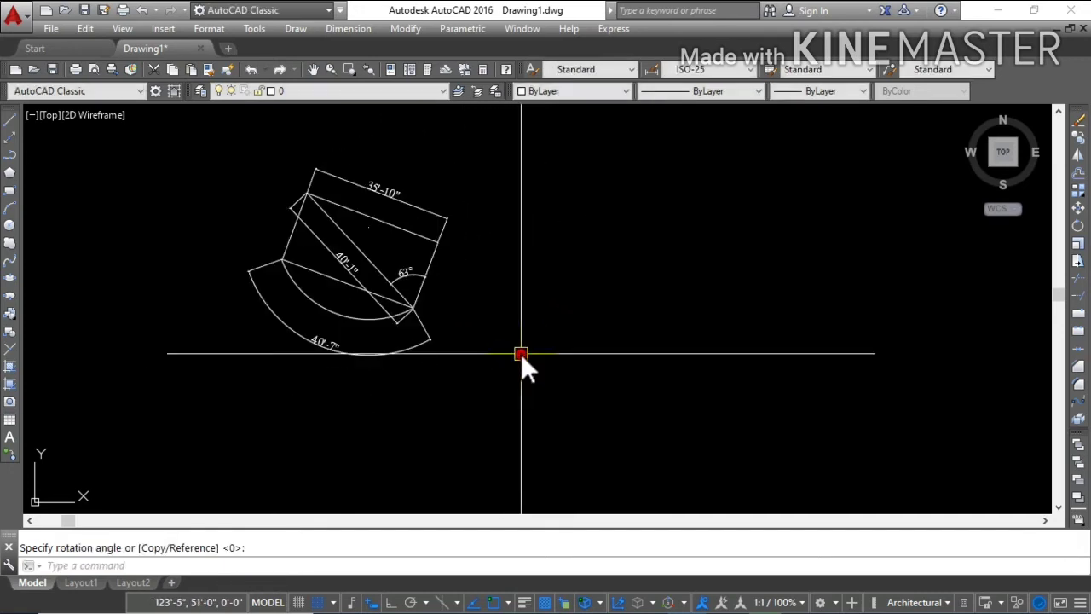
key("Escape")
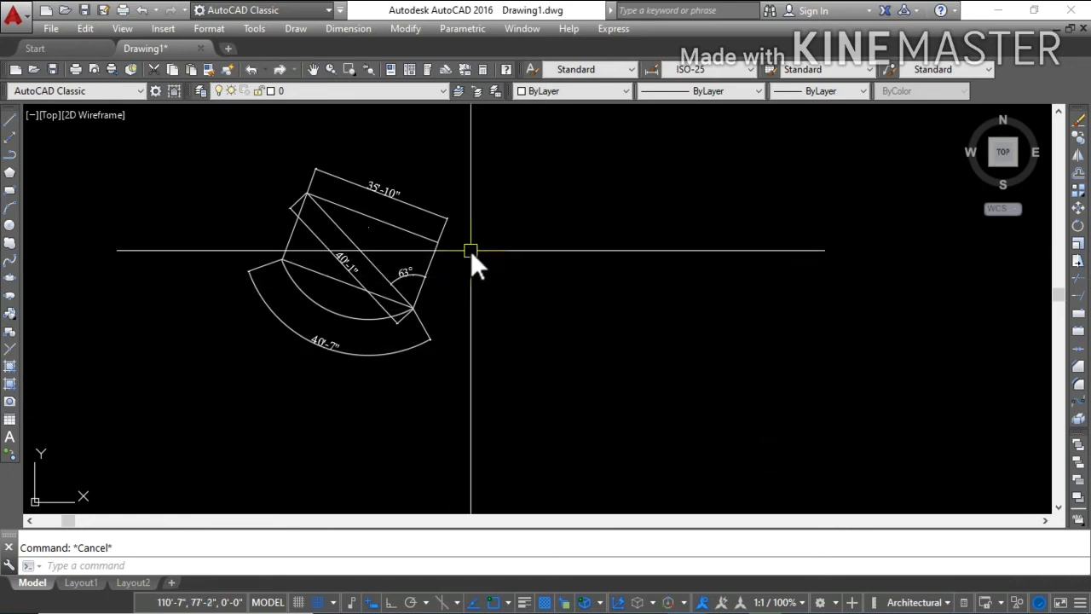
- Draw a vertical reference line to the right of the tilted figure with Ortho on
type("l")
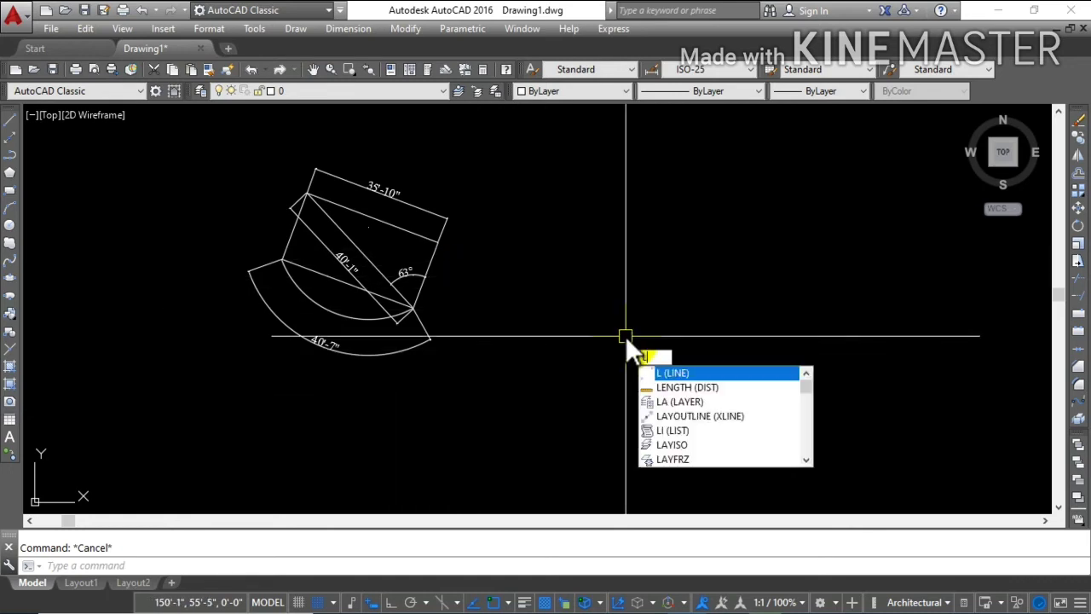
key("Return")
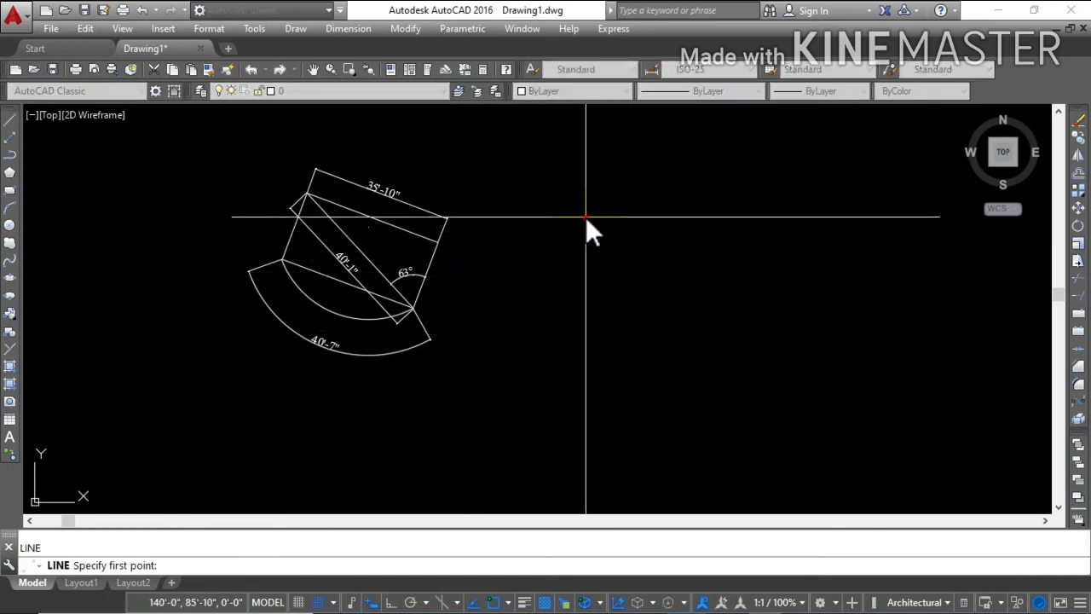
left_click(585, 218)
key("F8")
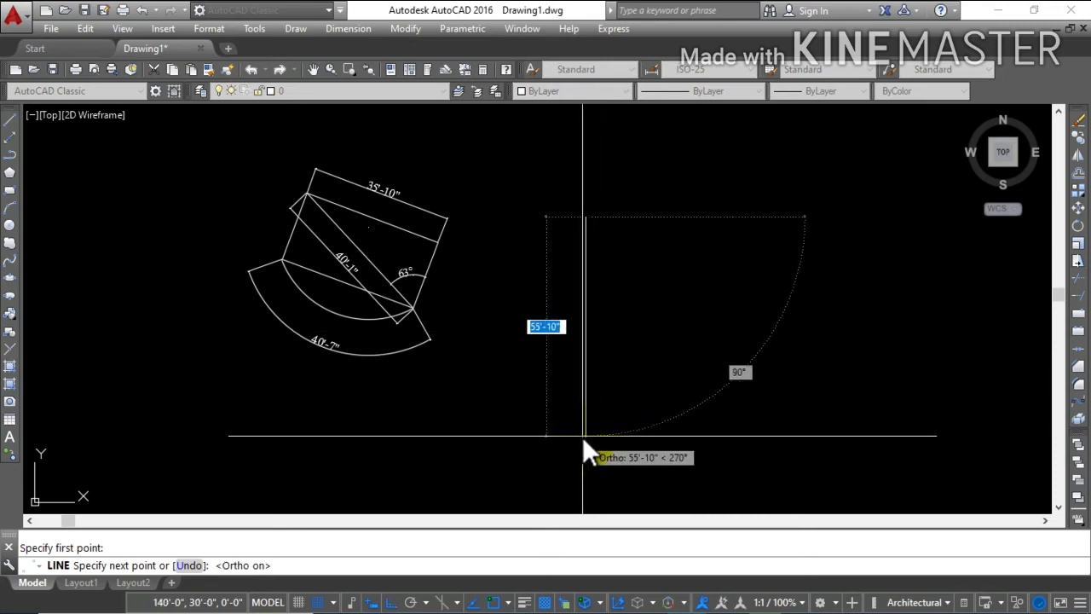
left_click(582, 436)
key("Escape")
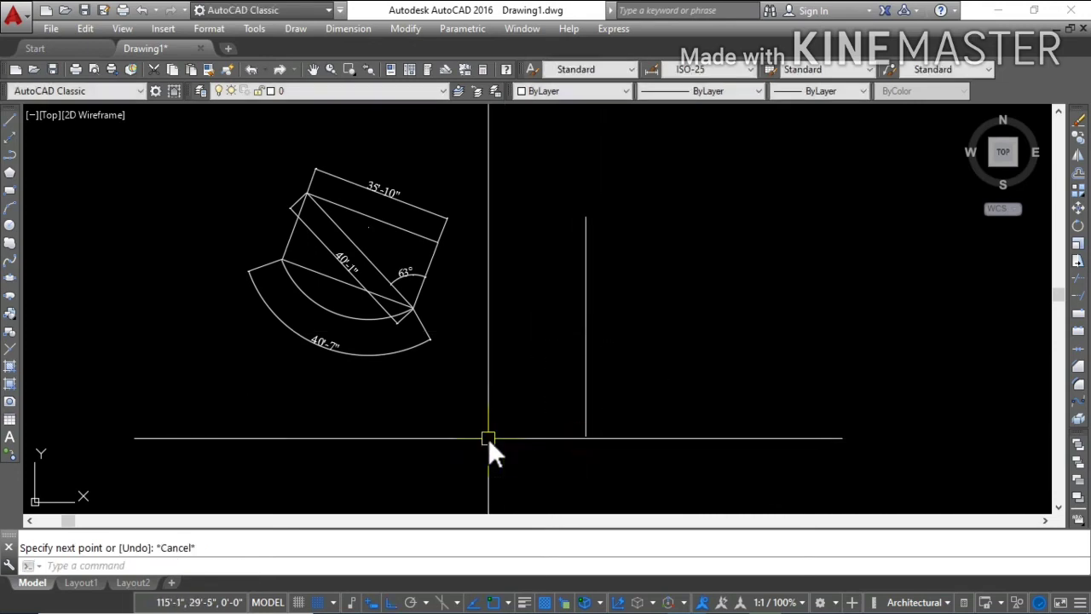
- Align the tilted figure to the vertical line's top and bottom ends, scaling it to fit
type("al")
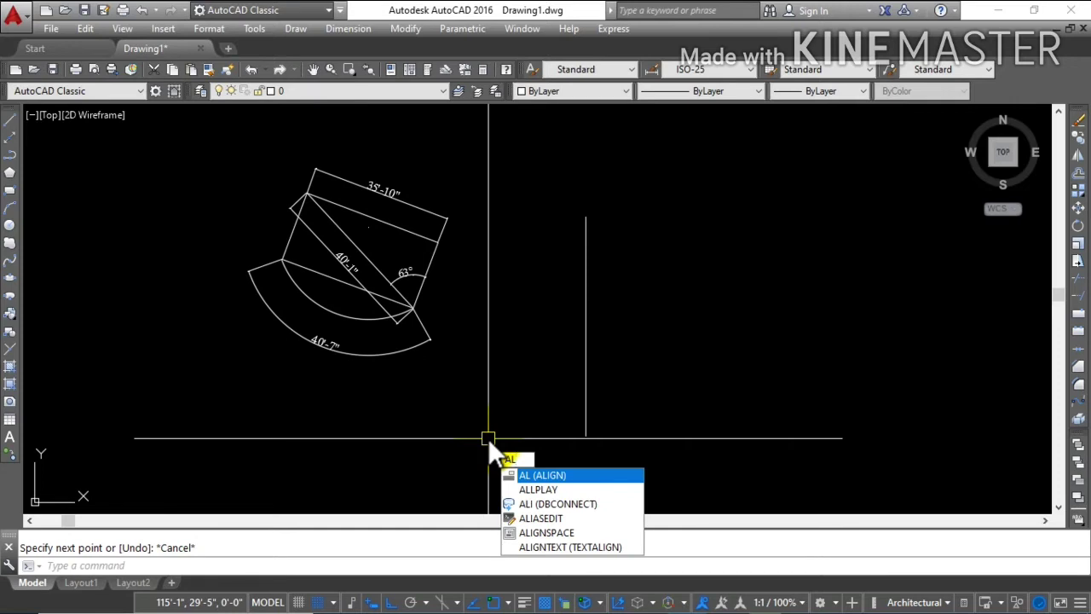
key("Return")
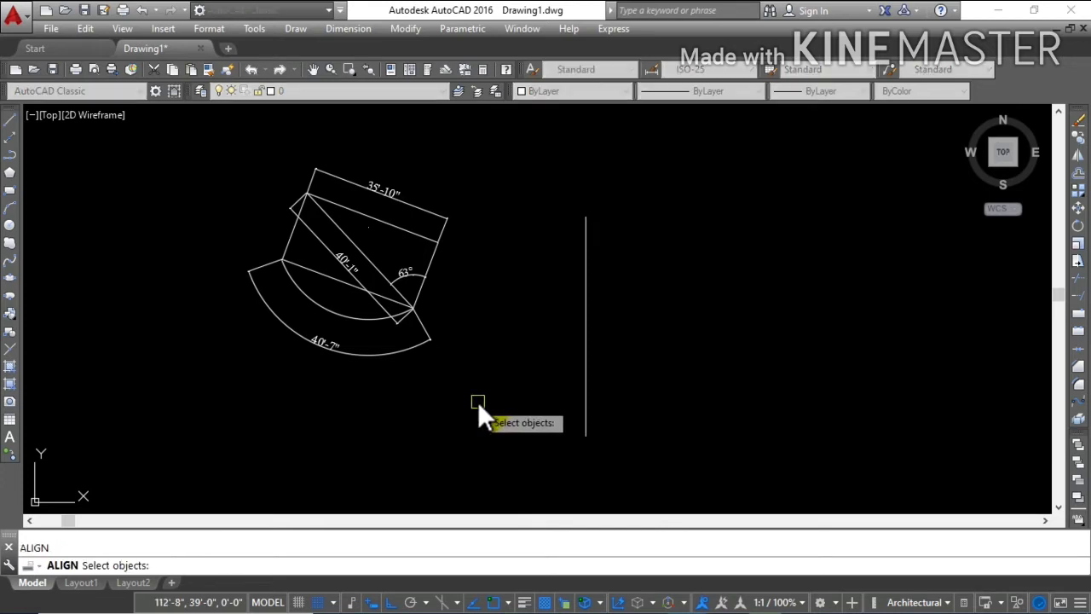
left_click(477, 402)
left_click(215, 154)
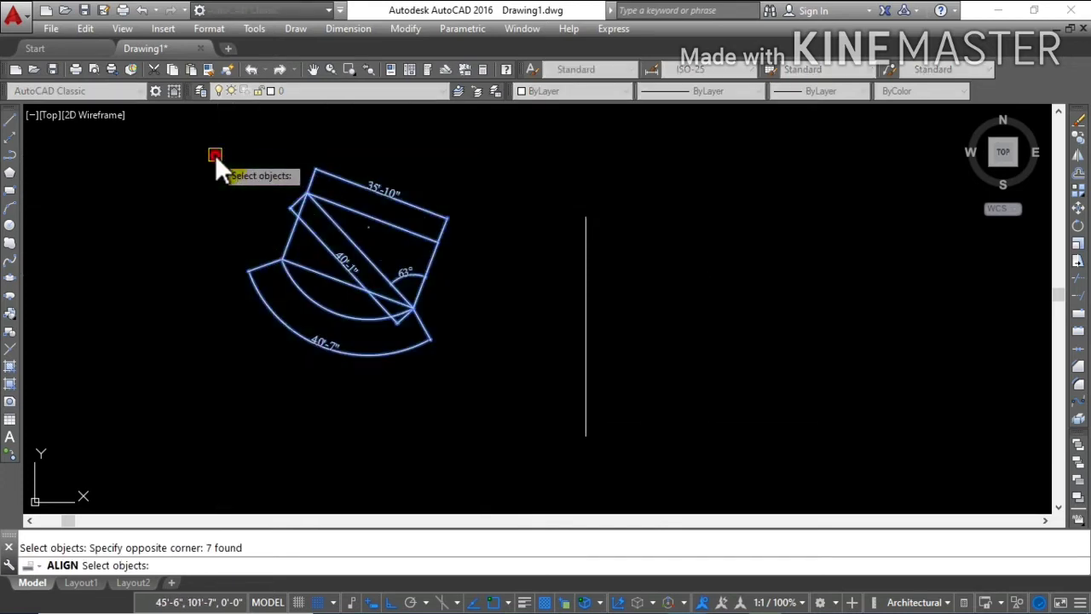
key("Return")
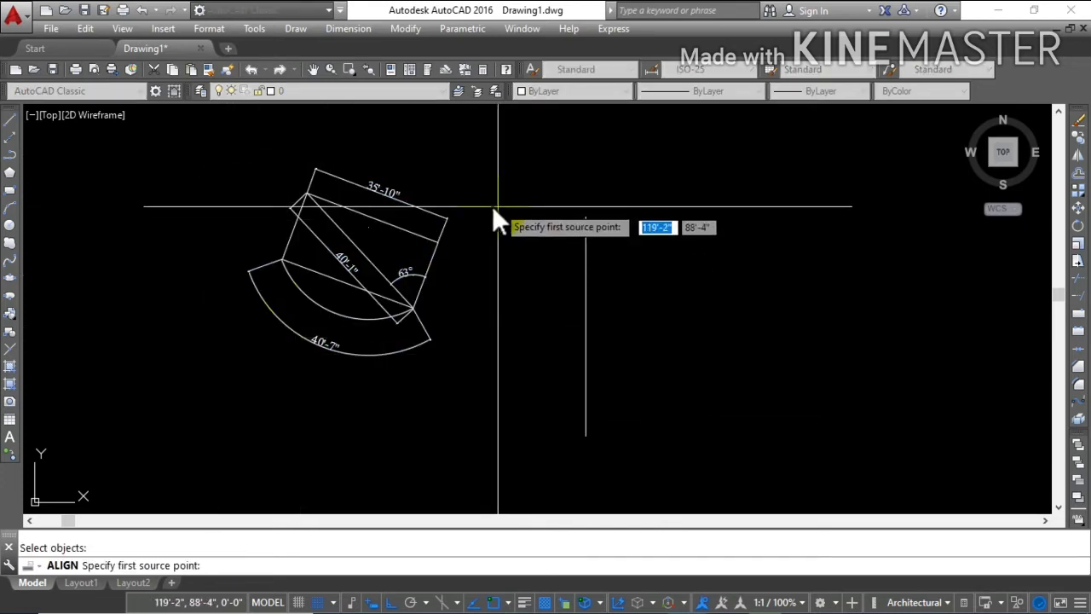
left_click(439, 239)
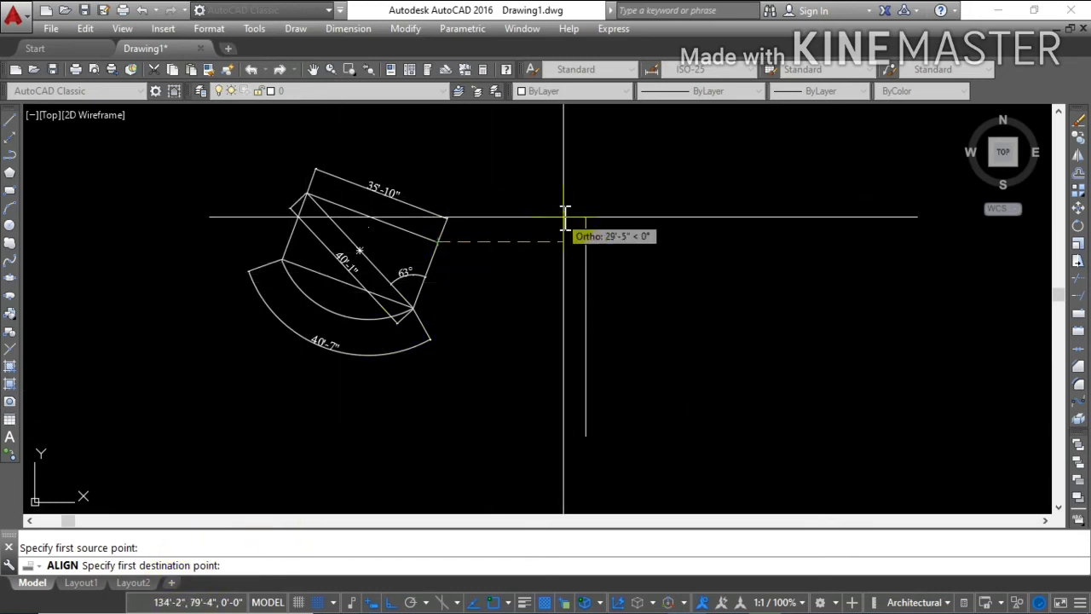
left_click(585, 219)
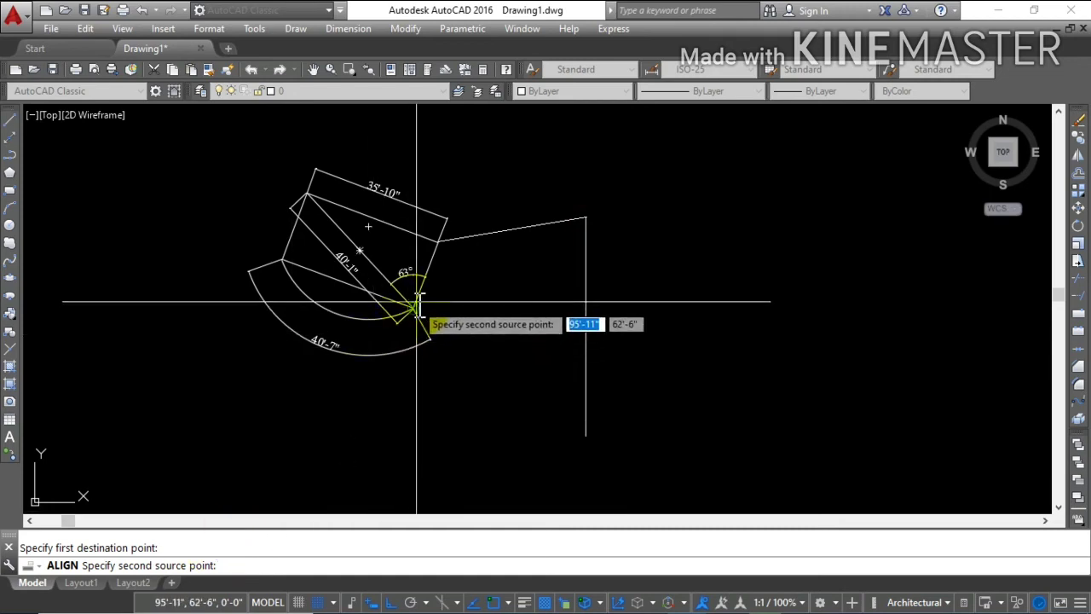
left_click(414, 307)
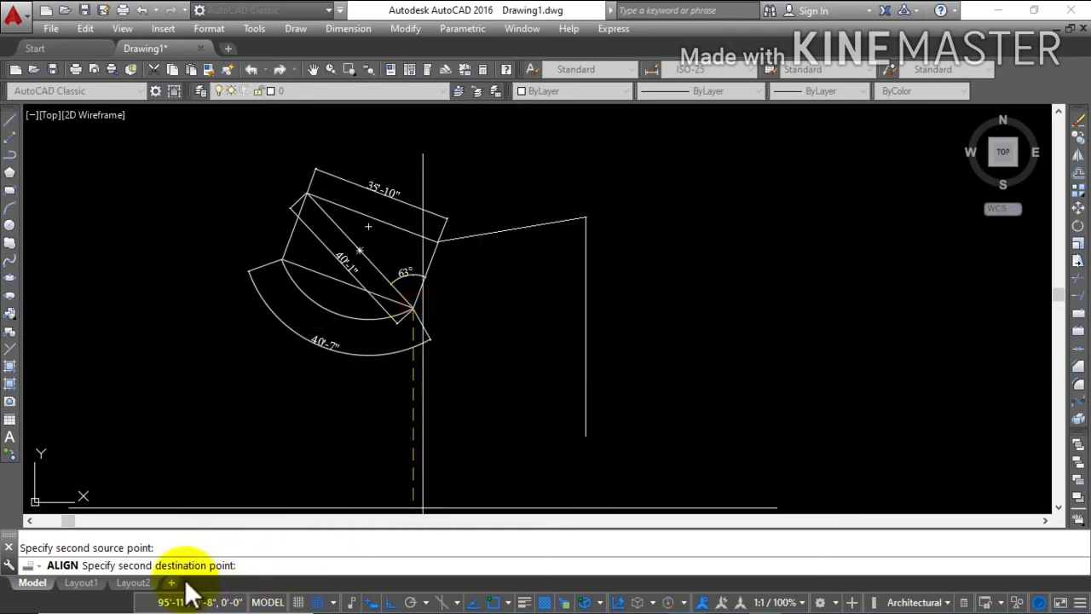
left_click(584, 432)
key("Return")
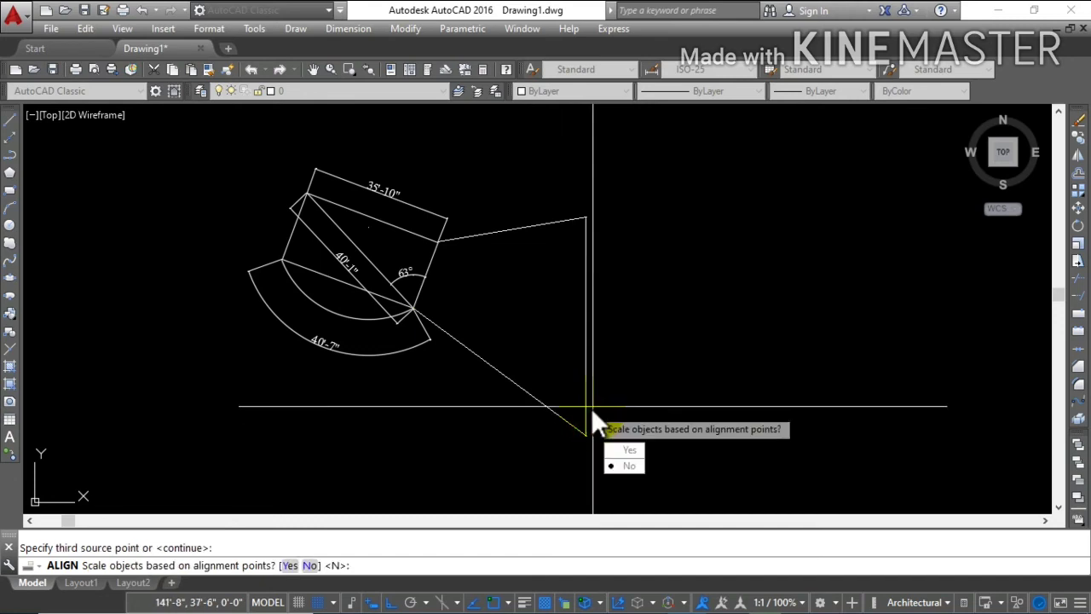
left_click(621, 451)
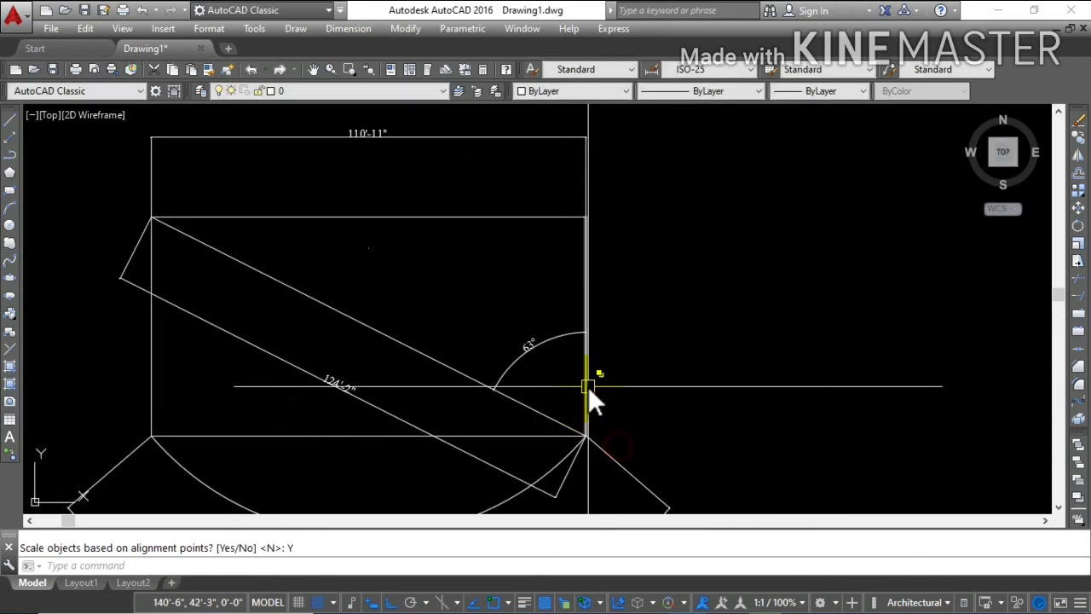
- Select the vertical reference line, then dismiss the candidates and deselect it
scroll(608, 245, "down", 4)
scroll(623, 256, "up", 3)
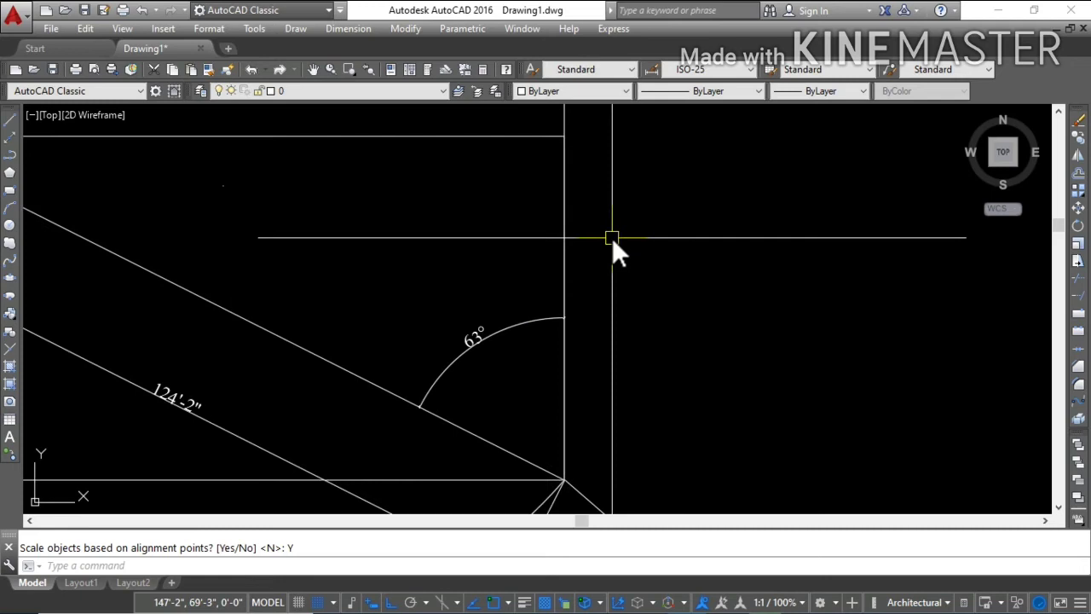
left_click(561, 208)
left_click(674, 152)
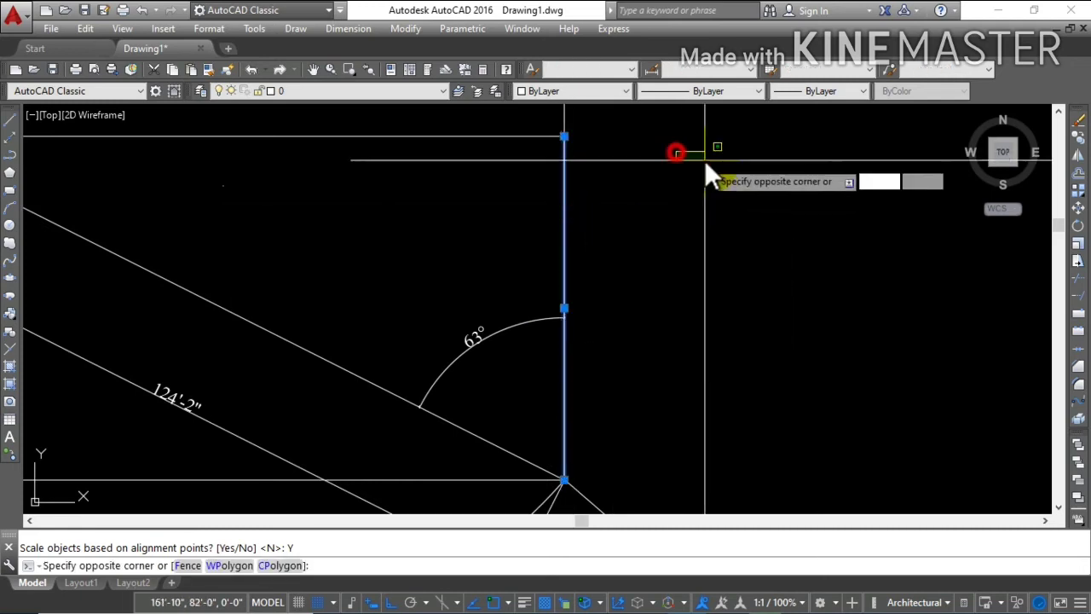
key("Escape")
scroll(723, 225, "down", 5)
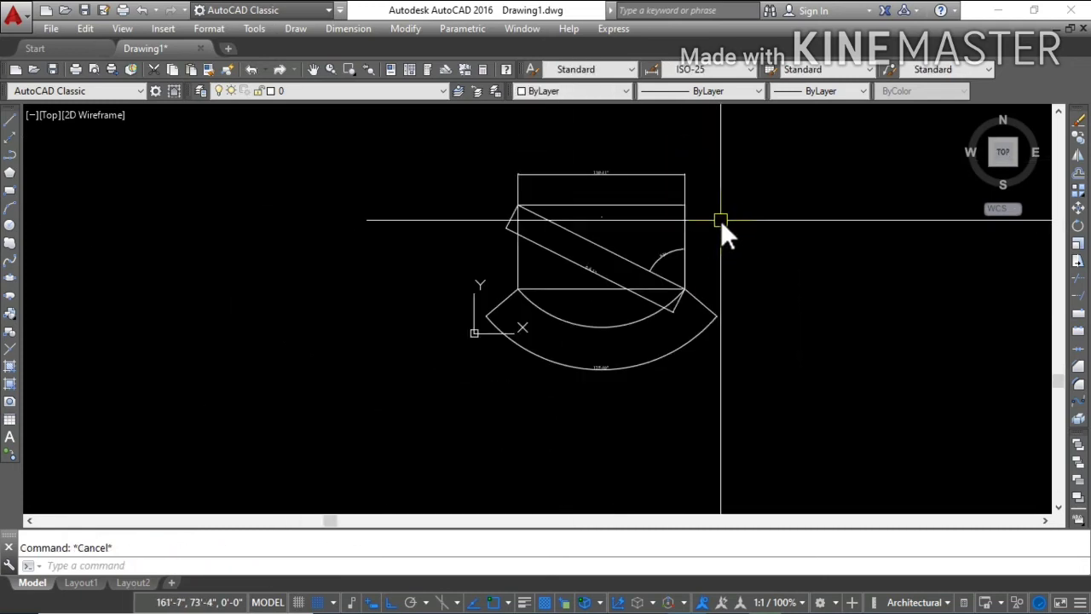
scroll(613, 236, "up", 2)
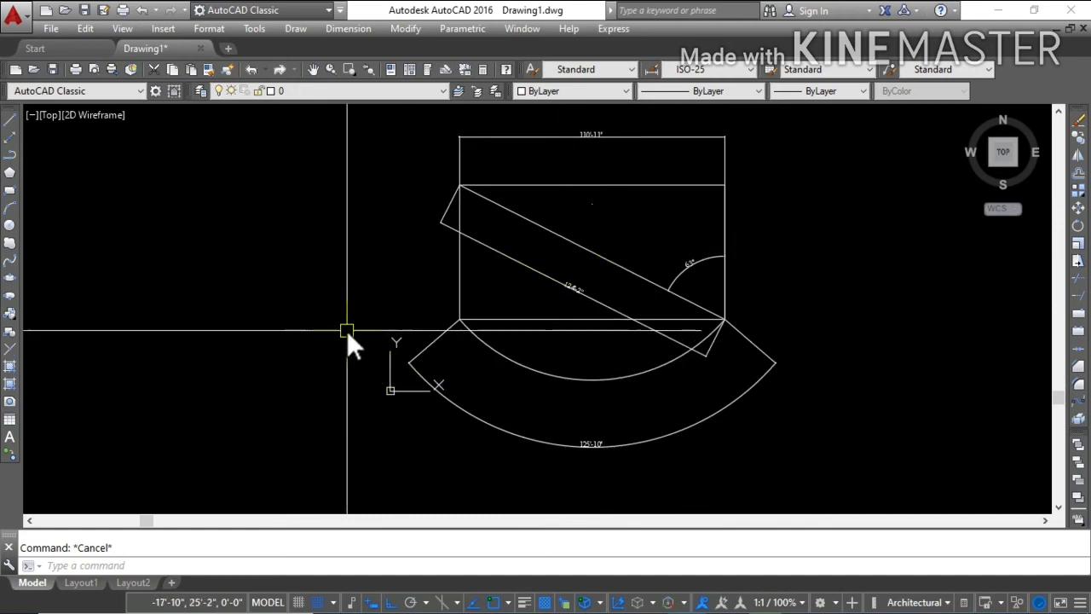
right_click(300, 229)
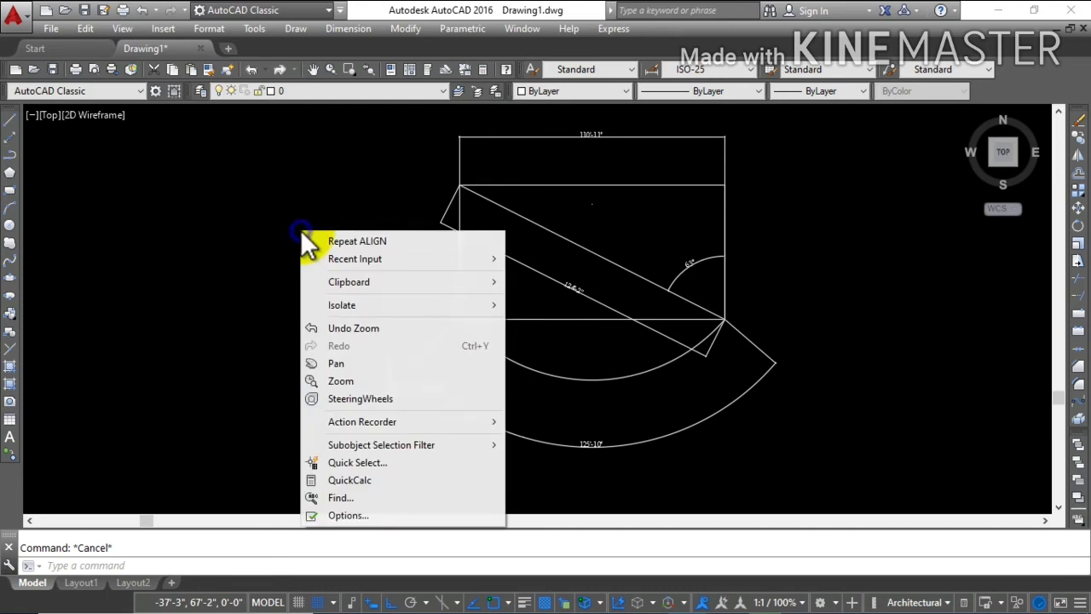
left_click(368, 515)
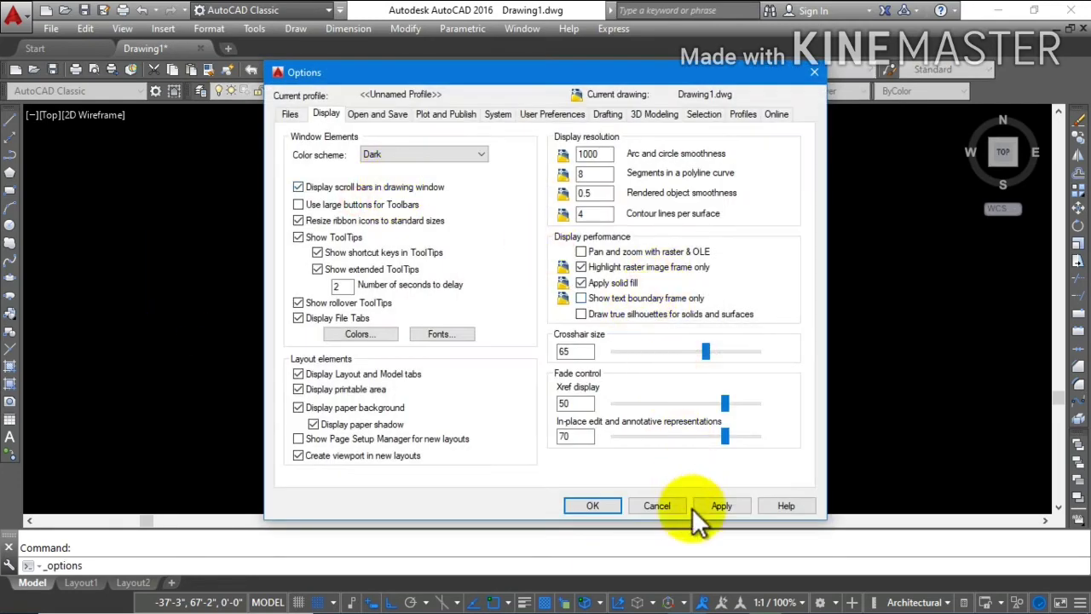
left_click(662, 509)
right_click(326, 257)
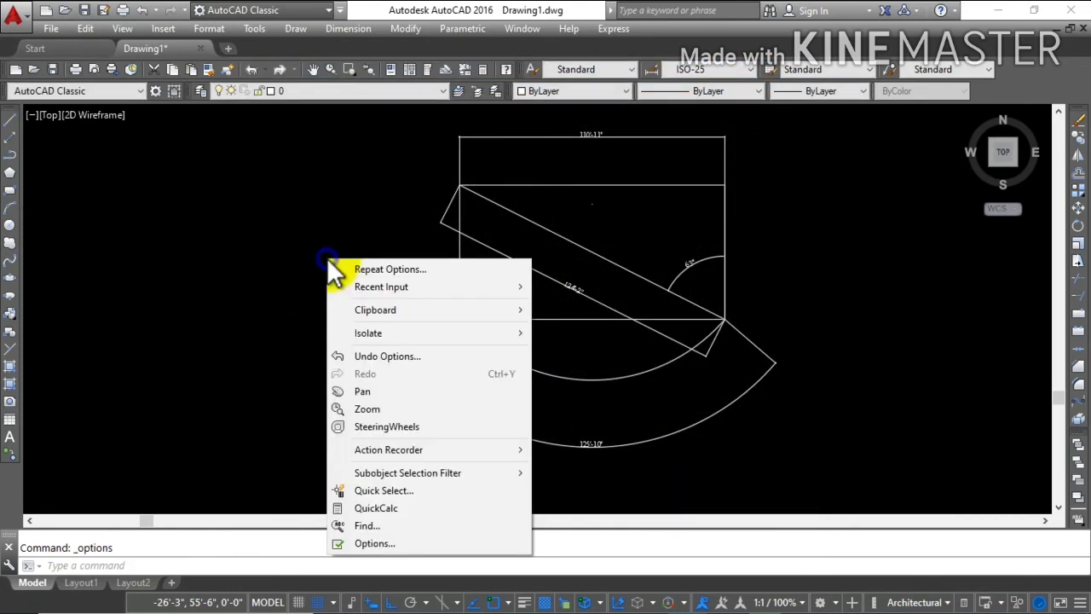
left_click(293, 255)
left_click(226, 195)
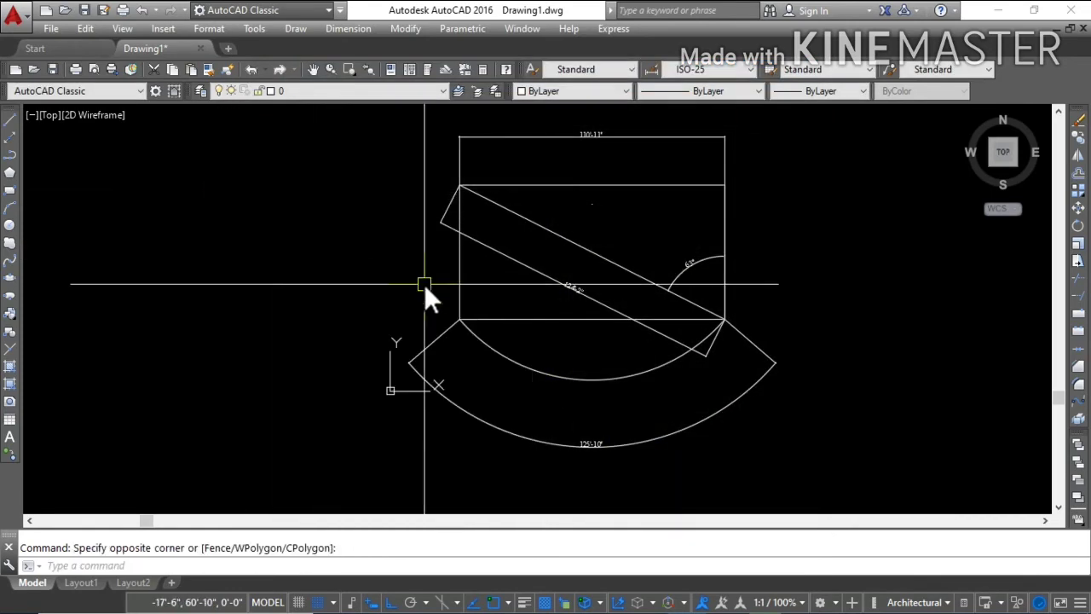
- Select the rectangle and bring up its Properties palette from the right-click menu
left_click(461, 301)
right_click(197, 243)
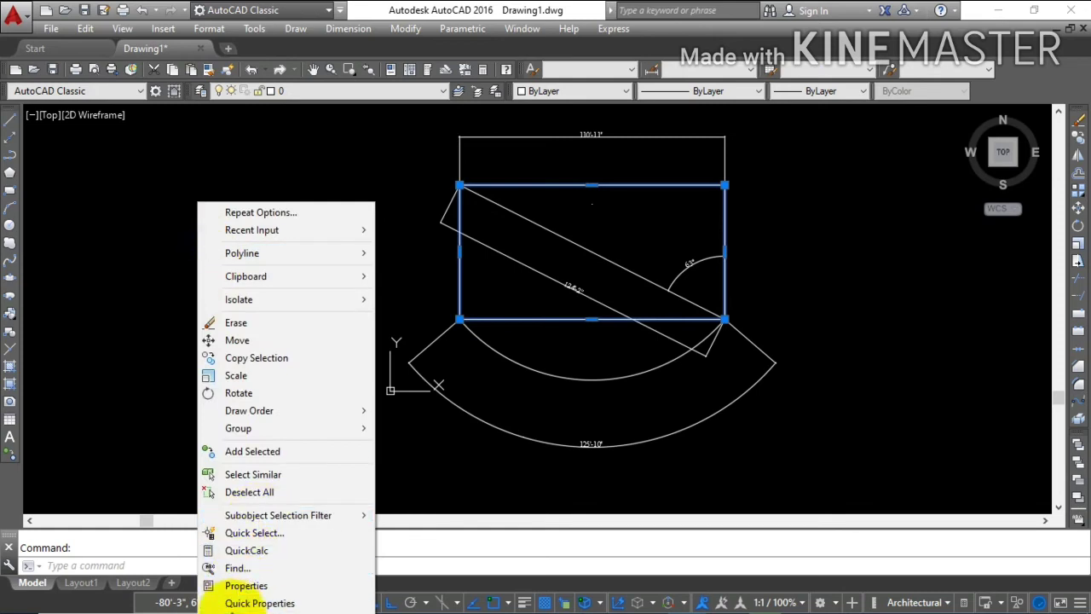
left_click(235, 586)
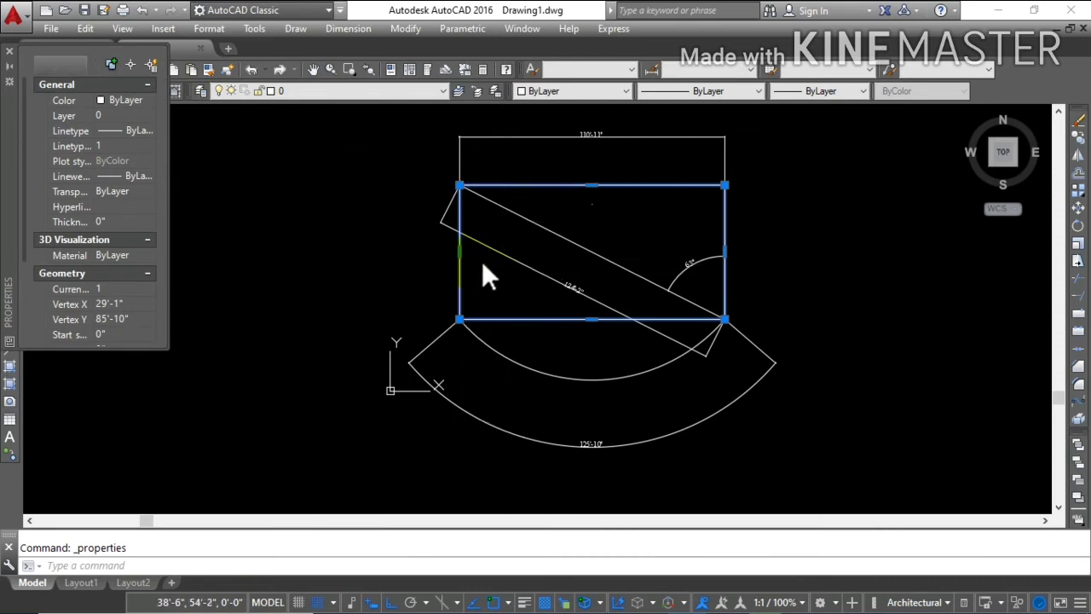
key("Escape")
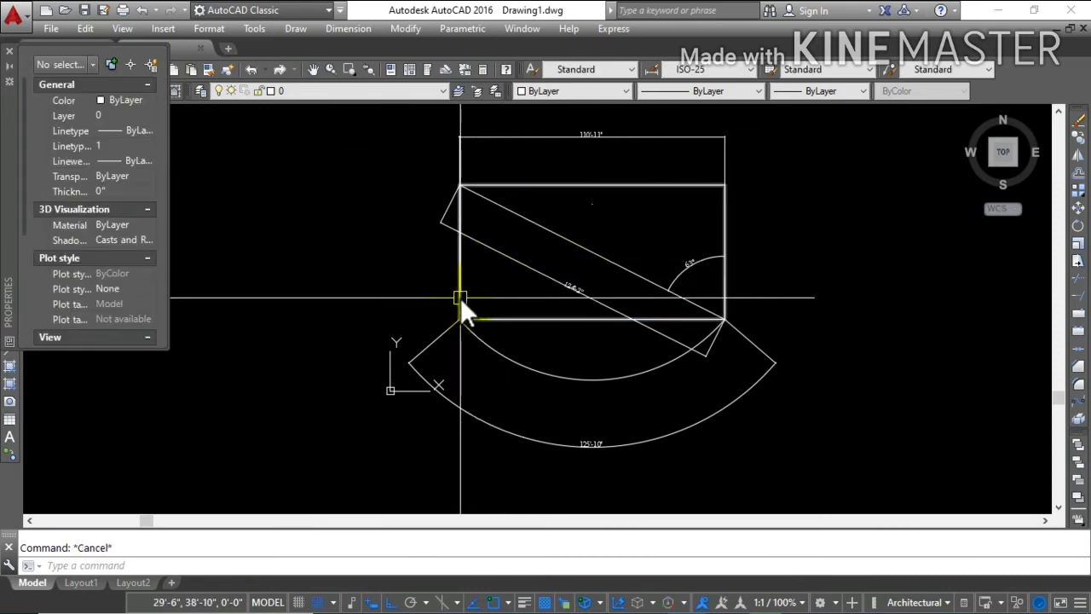
- Review the rectangle's ByLayer linetype, linetype scale 1 and thickness without changing them
left_click(460, 297)
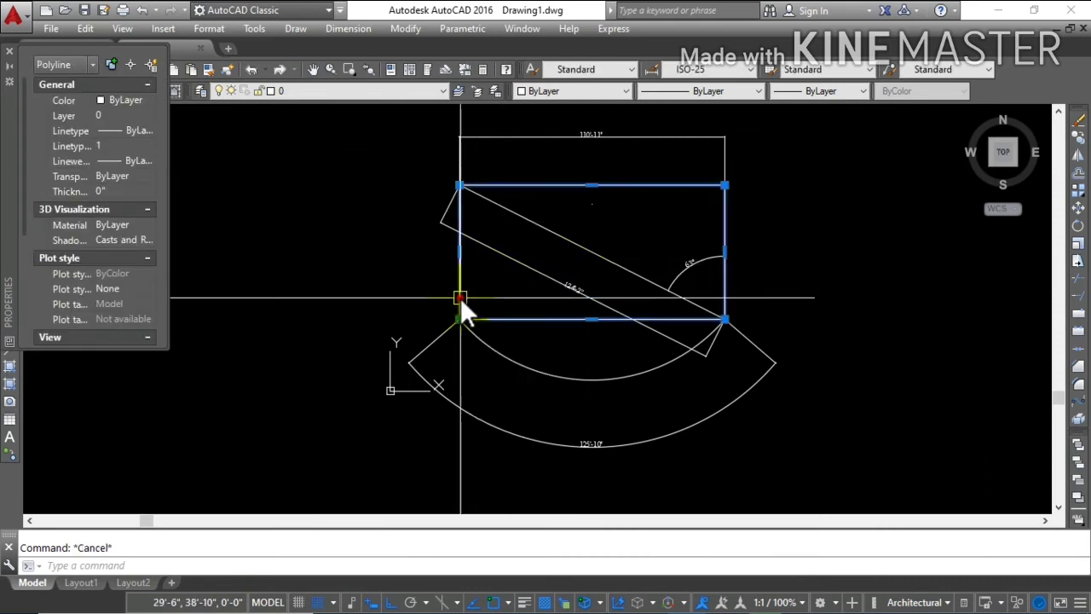
left_click(151, 135)
left_click(151, 131)
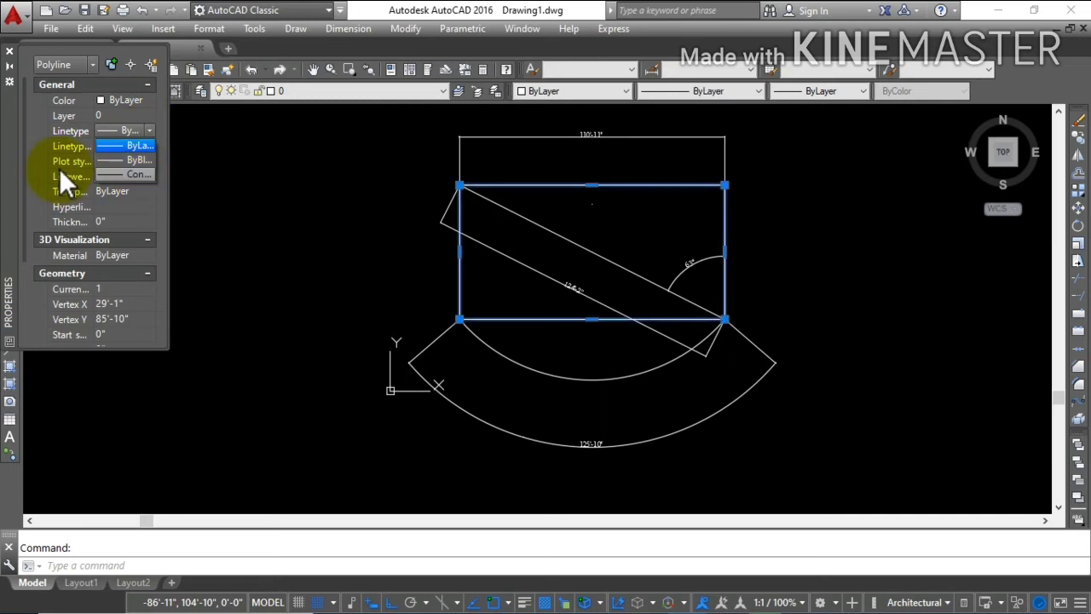
left_click(59, 168)
left_click(132, 145)
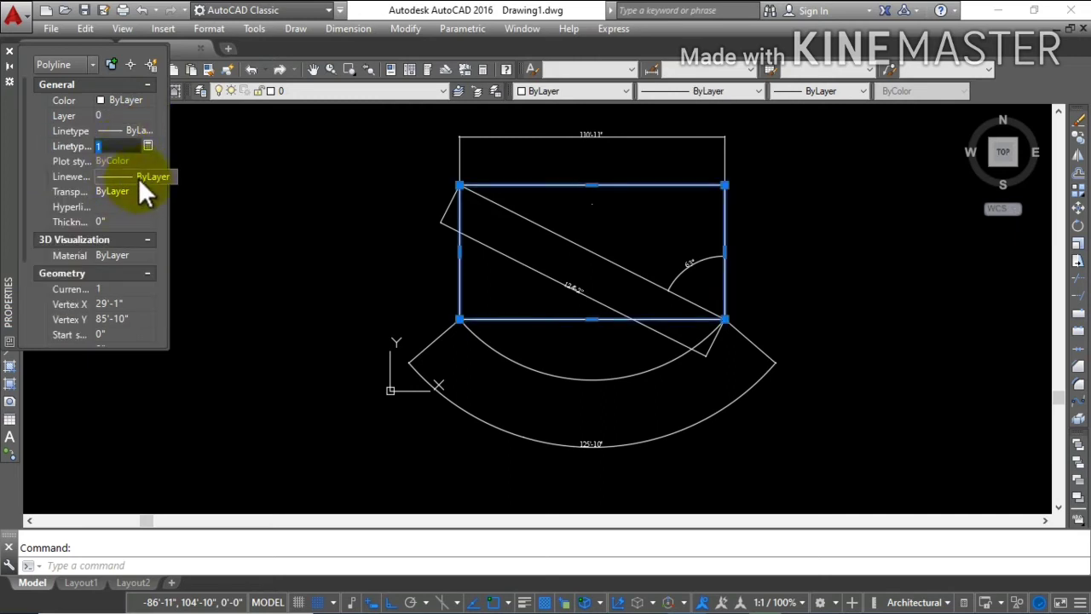
left_click(104, 208)
left_click(112, 222)
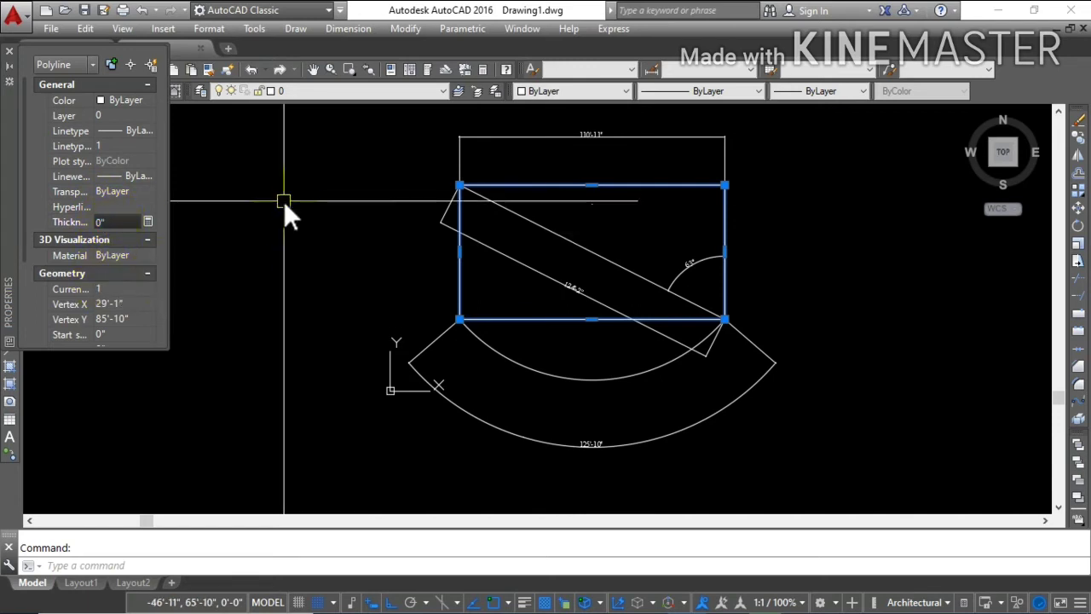
key("Escape")
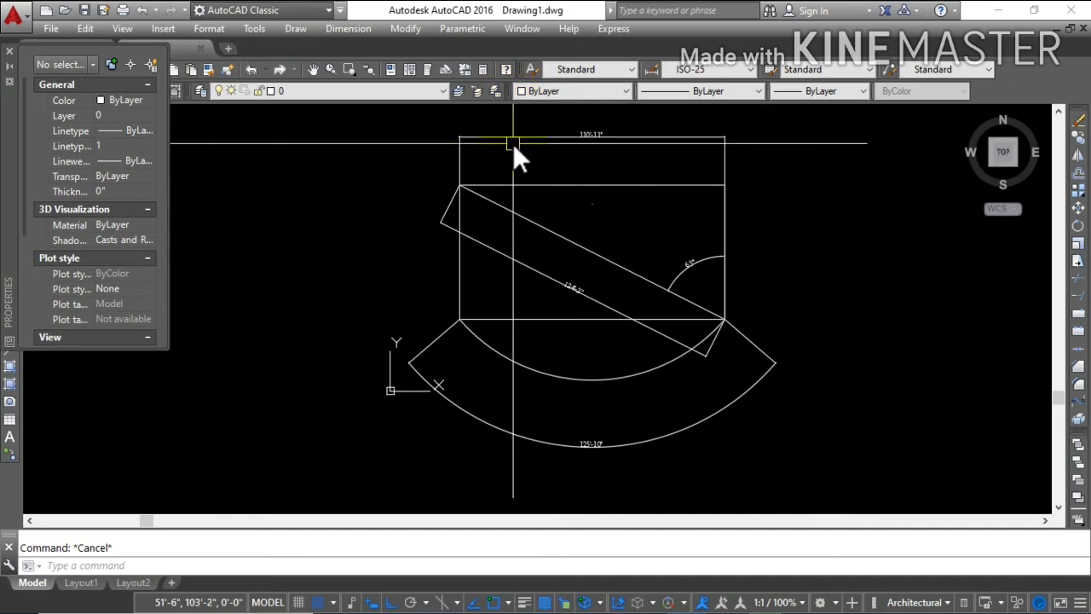
- Select the top dimension and enlarge the palette to show its ISO-25 style and 3" tick arrows
left_click(512, 138)
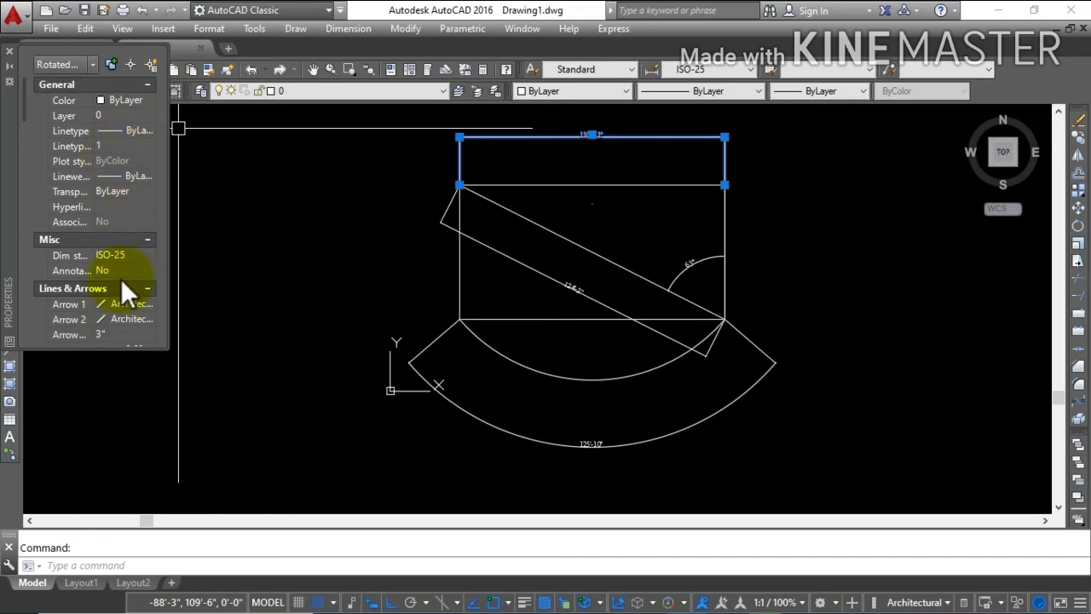
left_click(139, 254)
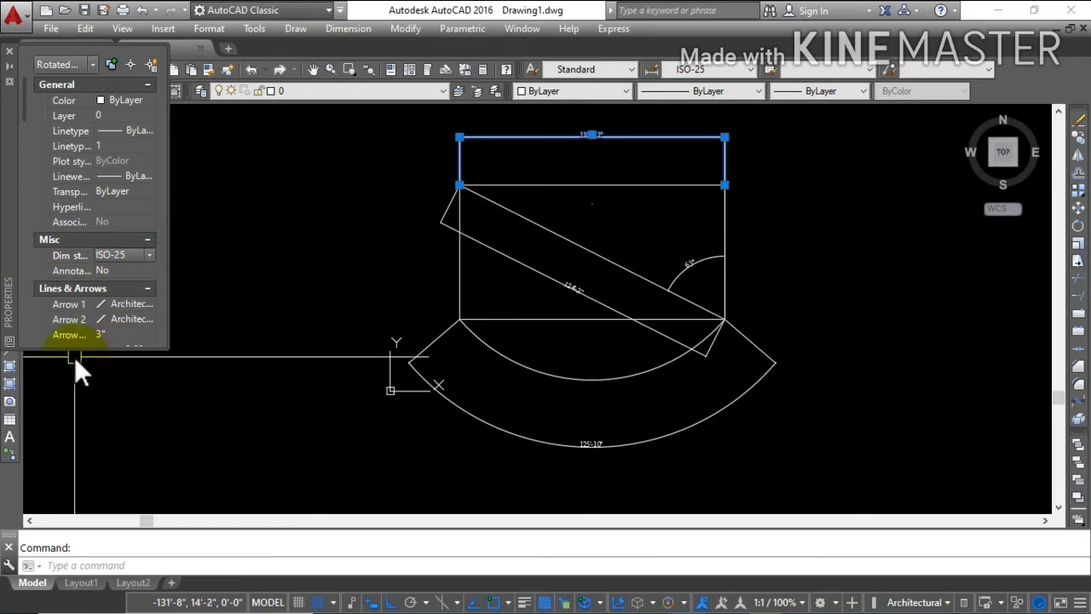
left_click_drag(73, 348, 67, 524)
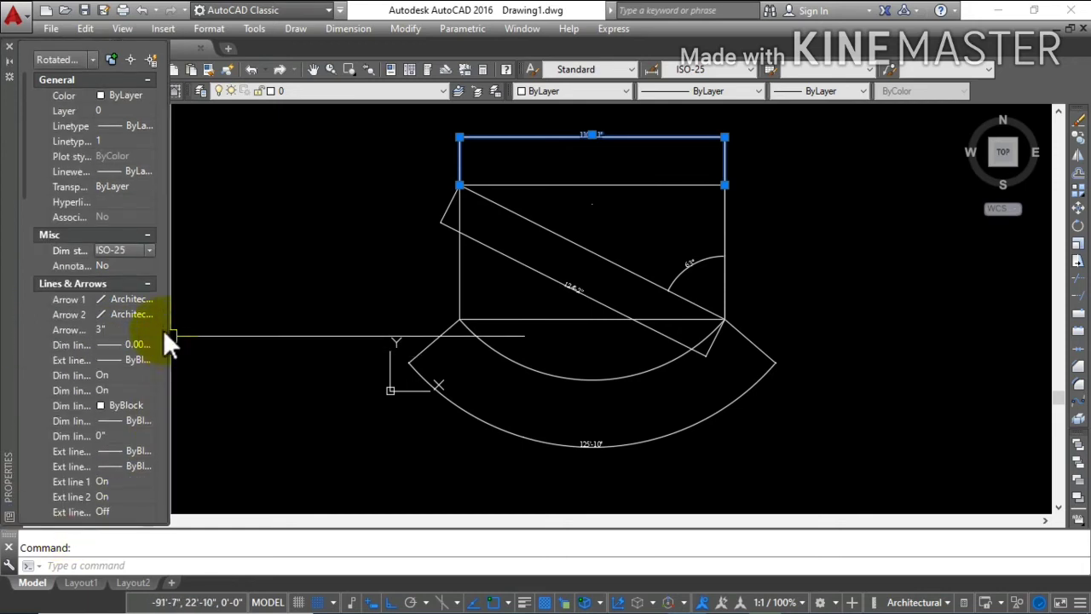
left_click_drag(165, 331, 259, 331)
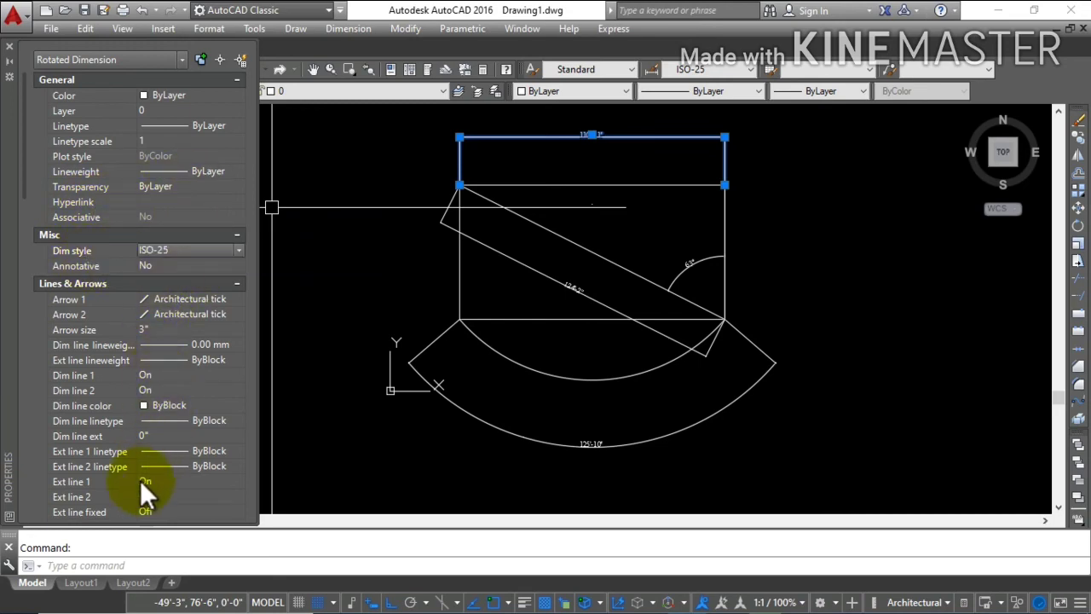
- Change both of the top dimension's arrowheads from architectural ticks to Closed filled
left_click(215, 299)
left_click(239, 298)
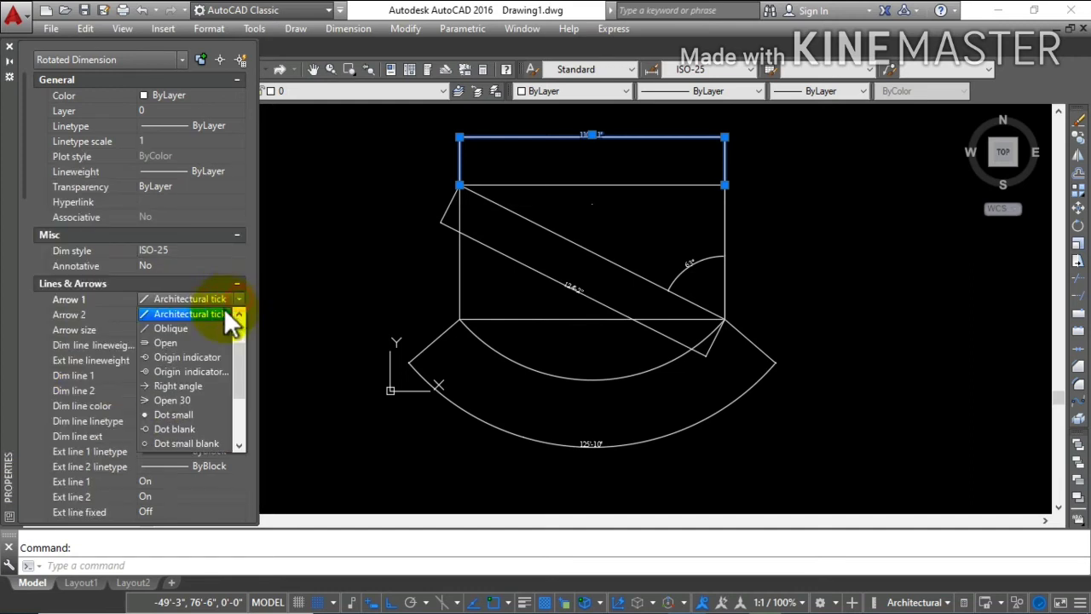
scroll(194, 335, "up", 1)
scroll(193, 335, "up", 1)
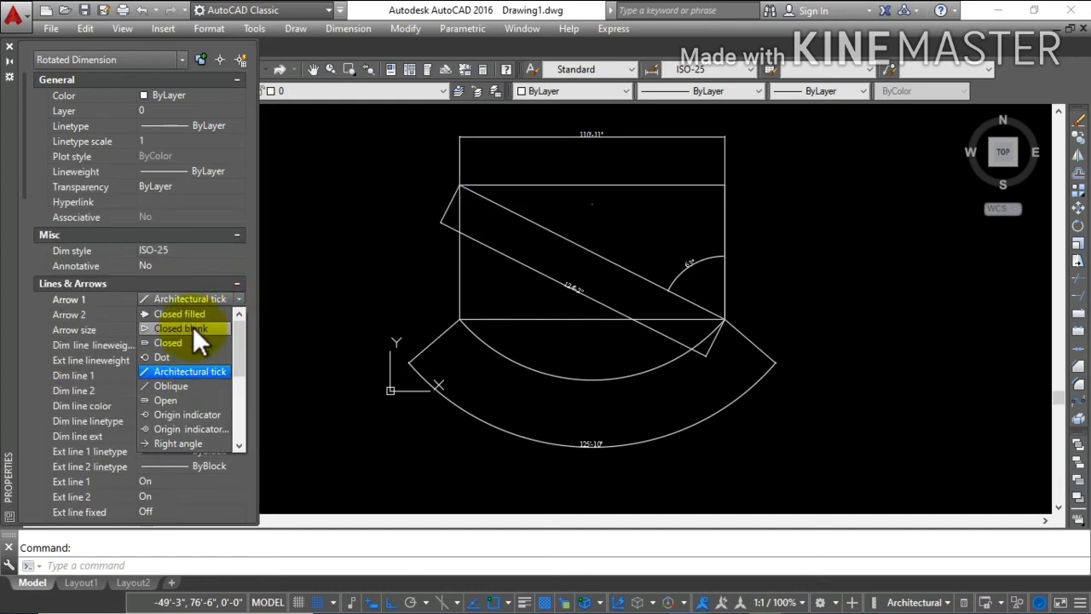
left_click(192, 314)
left_click(239, 314)
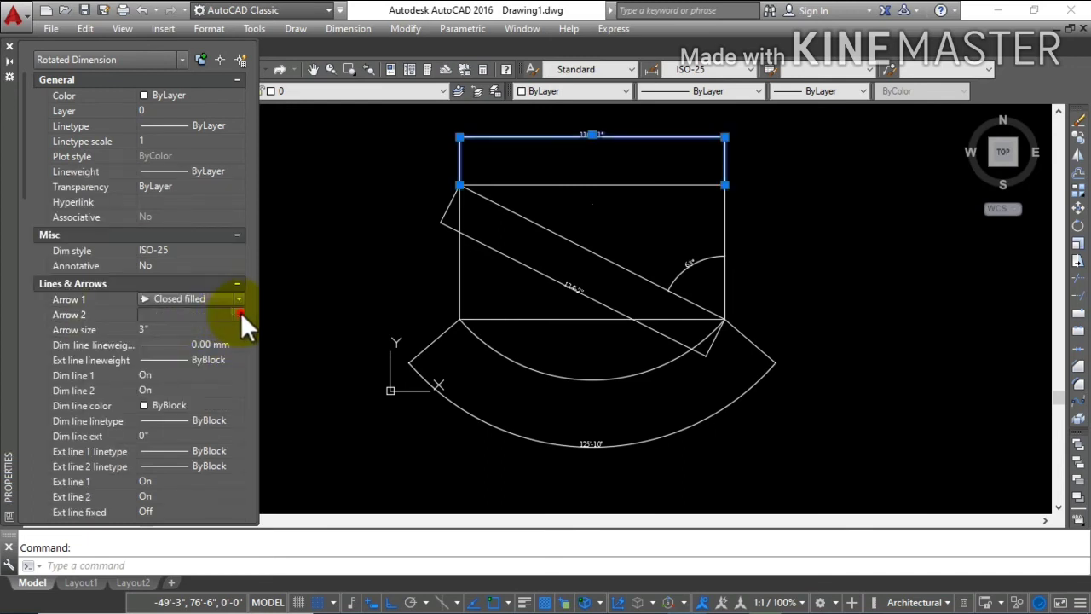
left_click(240, 312)
scroll(198, 374, "up", 1)
scroll(188, 350, "up", 1)
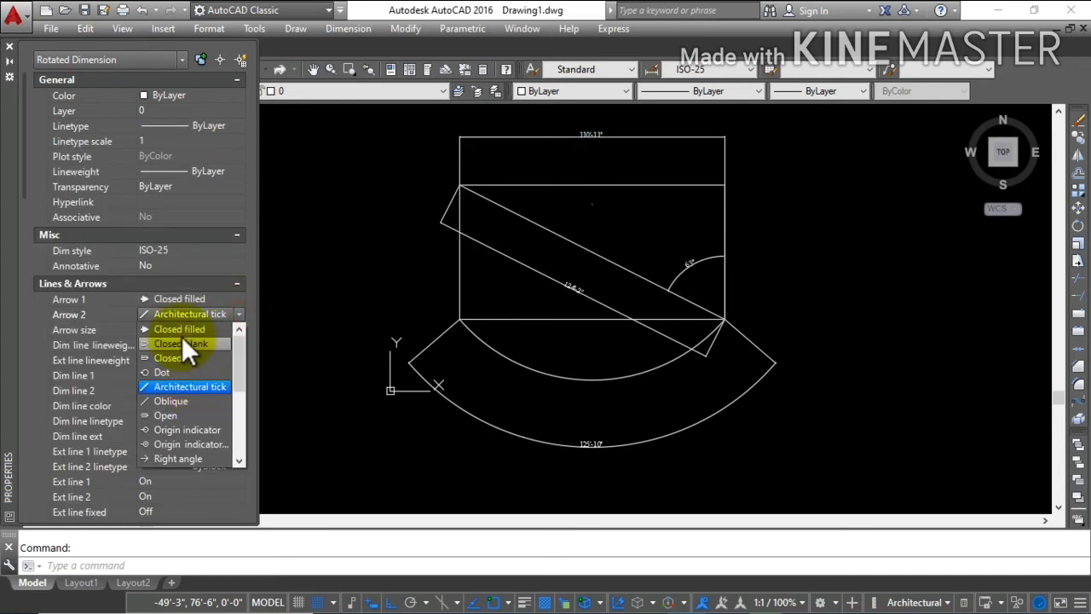
left_click(181, 332)
left_click(582, 160)
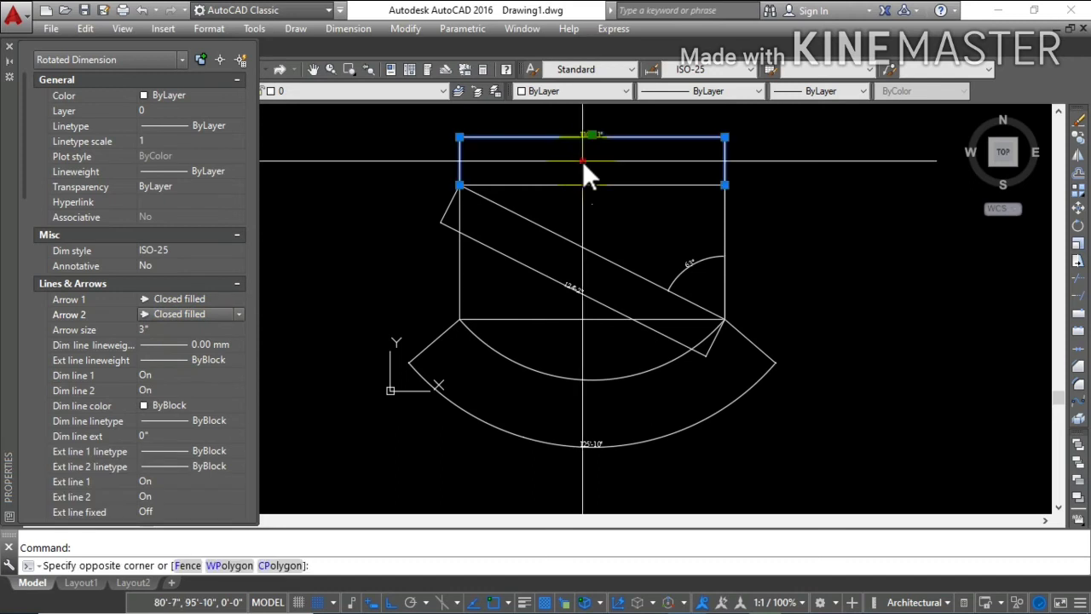
key("Escape")
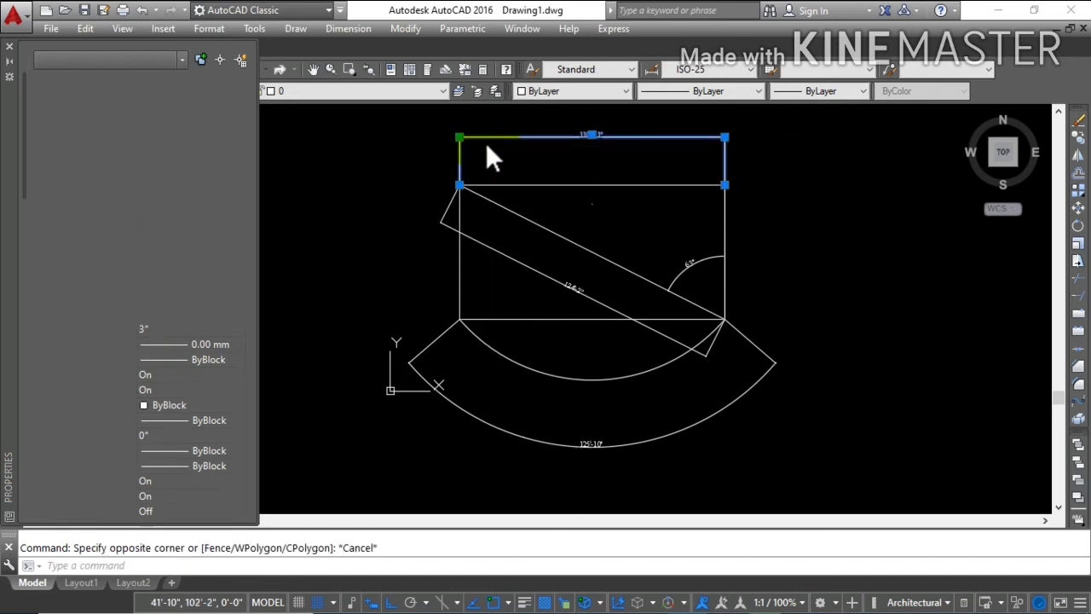
key("Escape")
- Set the top 110'-11" dimension's arrow size to 9" and deselect it
scroll(484, 143, "up", 2)
scroll(452, 141, "up", 2)
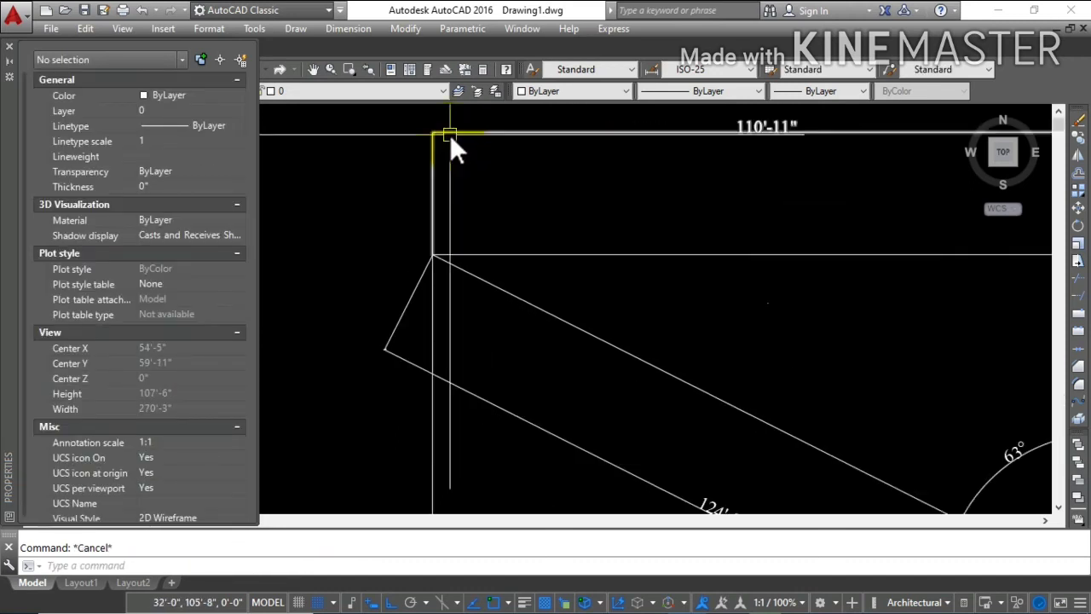
scroll(449, 133, "up", 10)
scroll(332, 122, "up", 3)
scroll(331, 126, "up", 3)
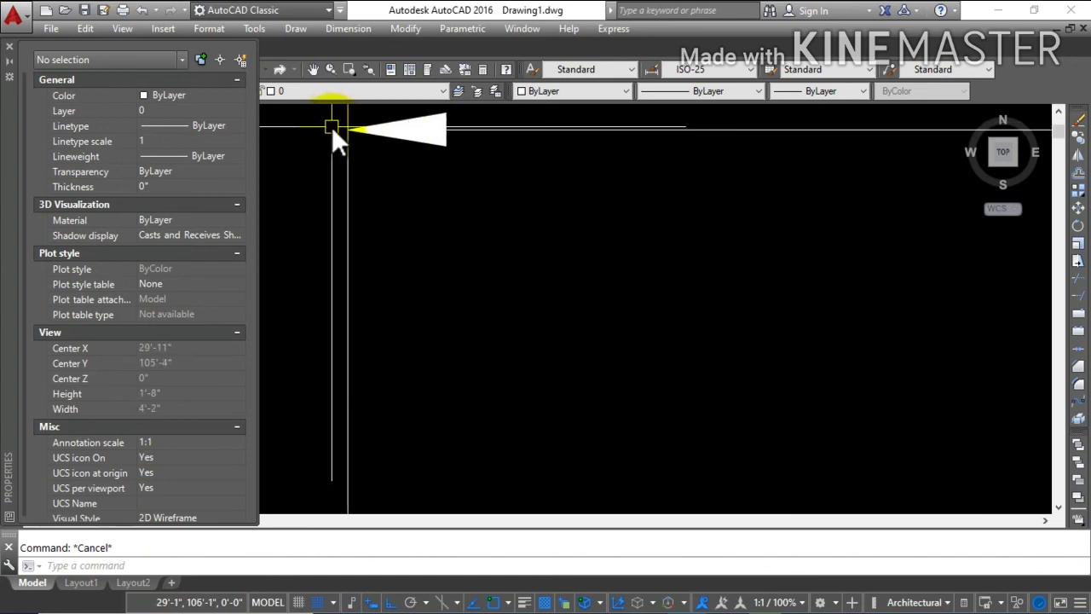
left_click(370, 136)
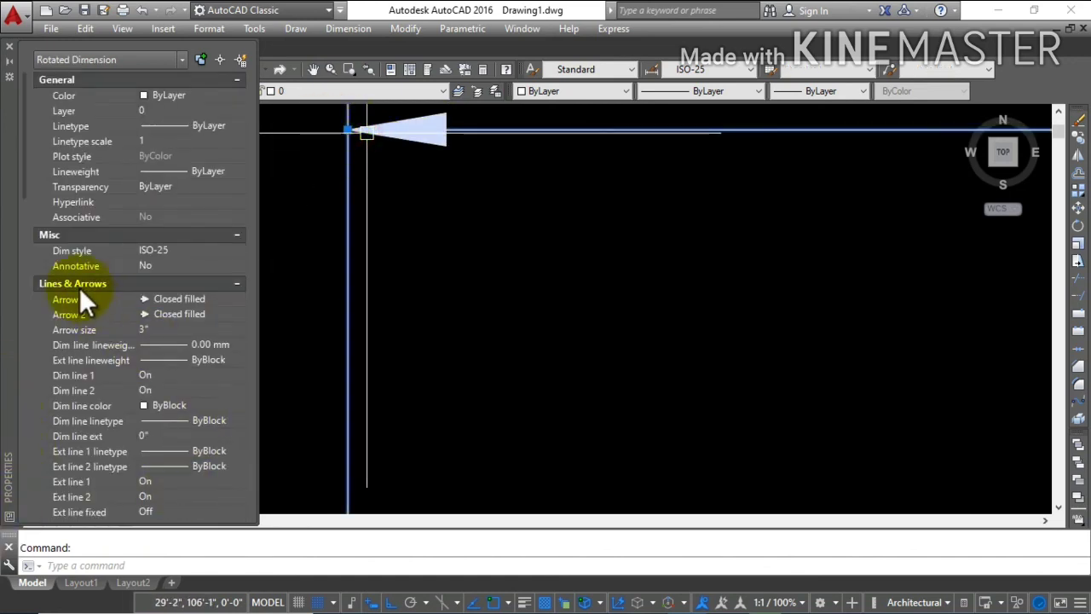
left_click(156, 329)
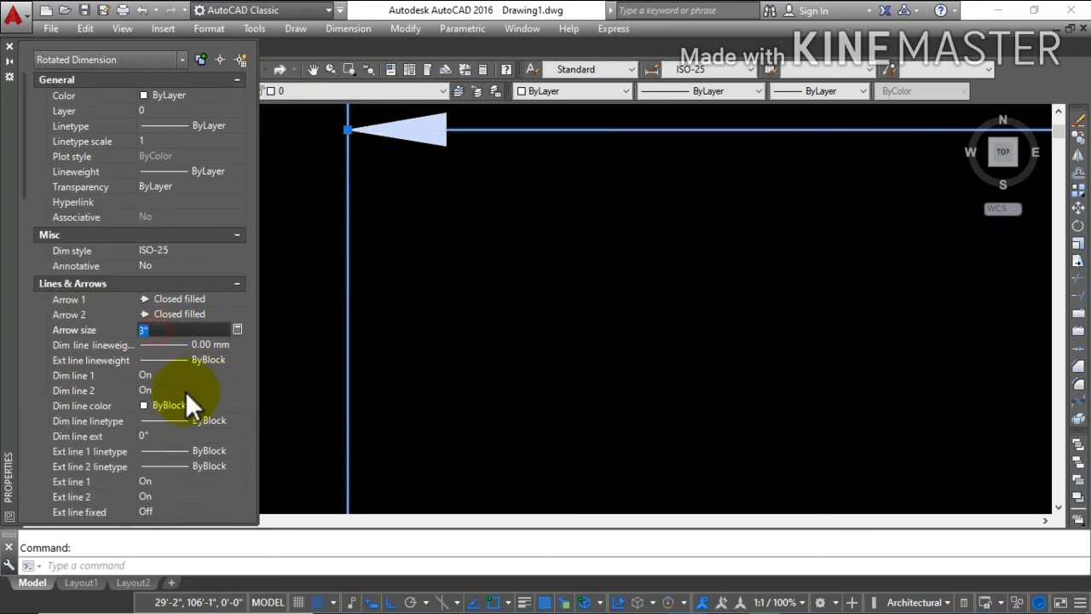
type("9")
left_click(428, 309)
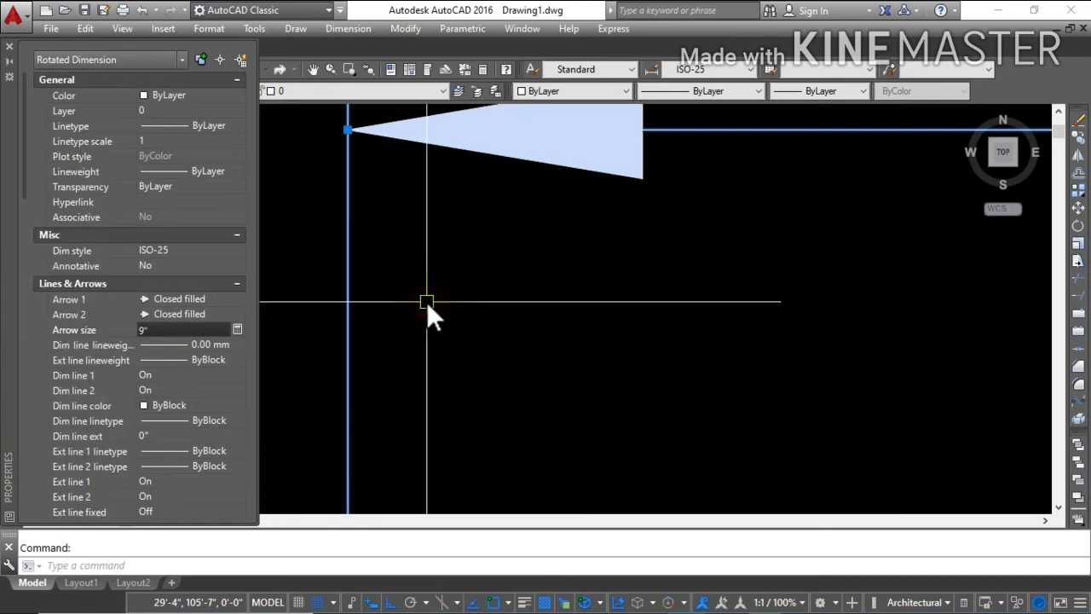
scroll(468, 337, "down", 5)
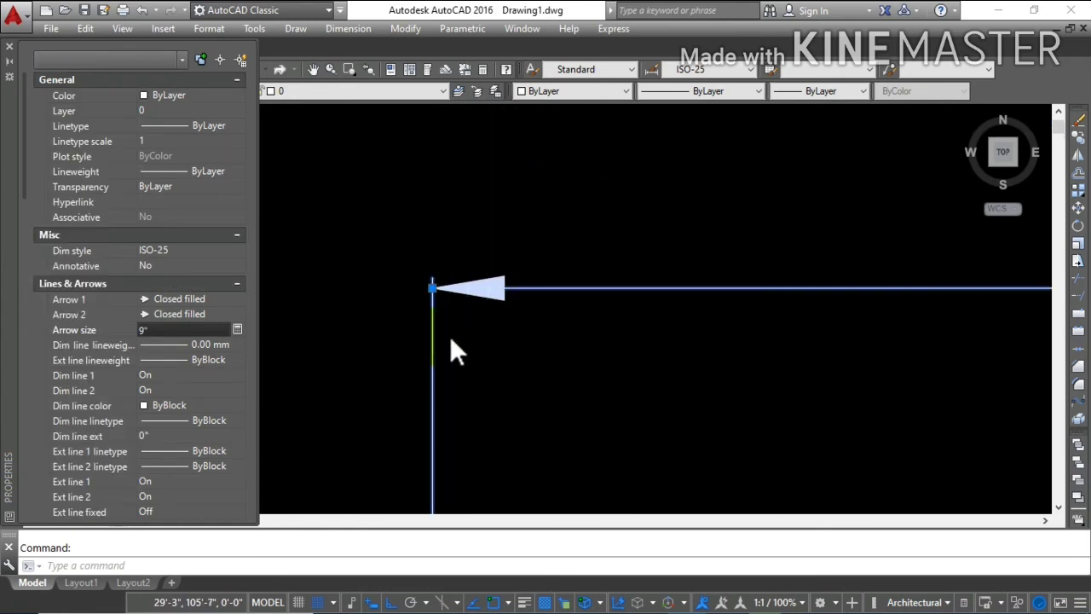
key("Escape")
scroll(265, 354, "down", 2)
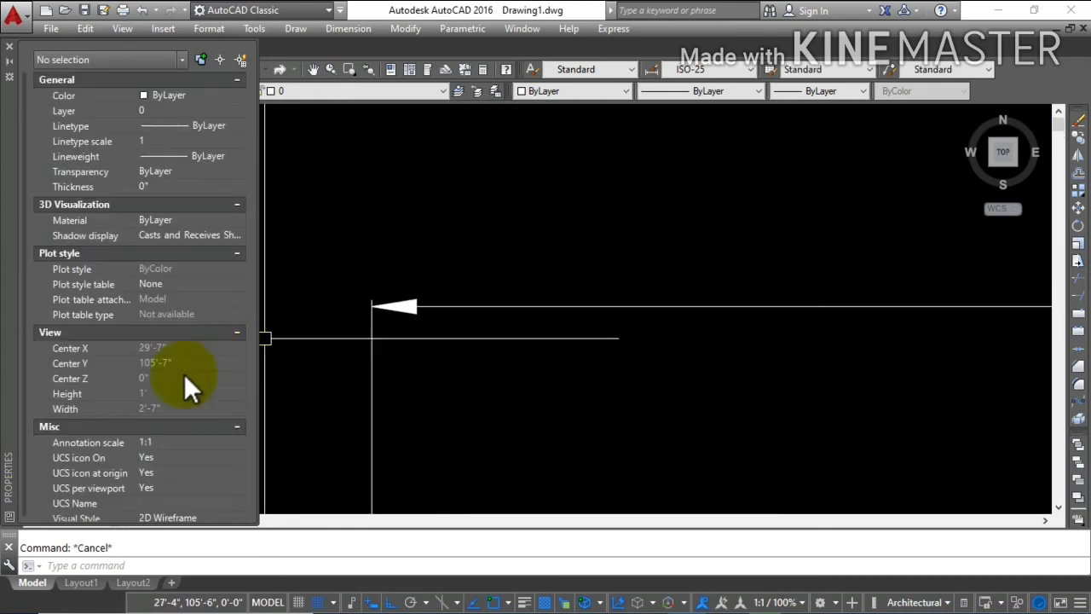
scroll(170, 382, "down", 1)
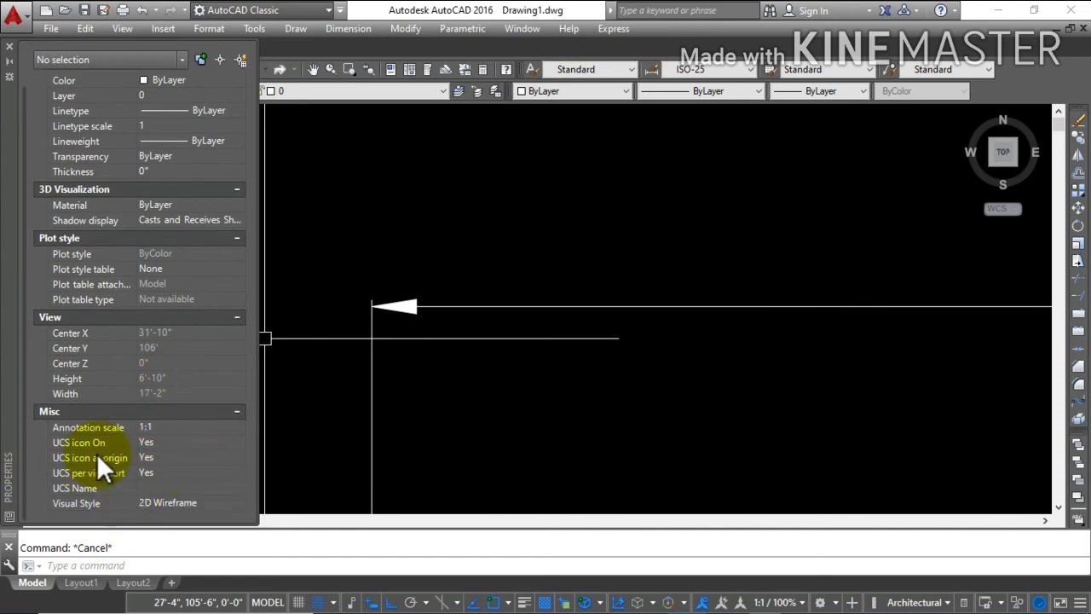
scroll(384, 299, "down", 10)
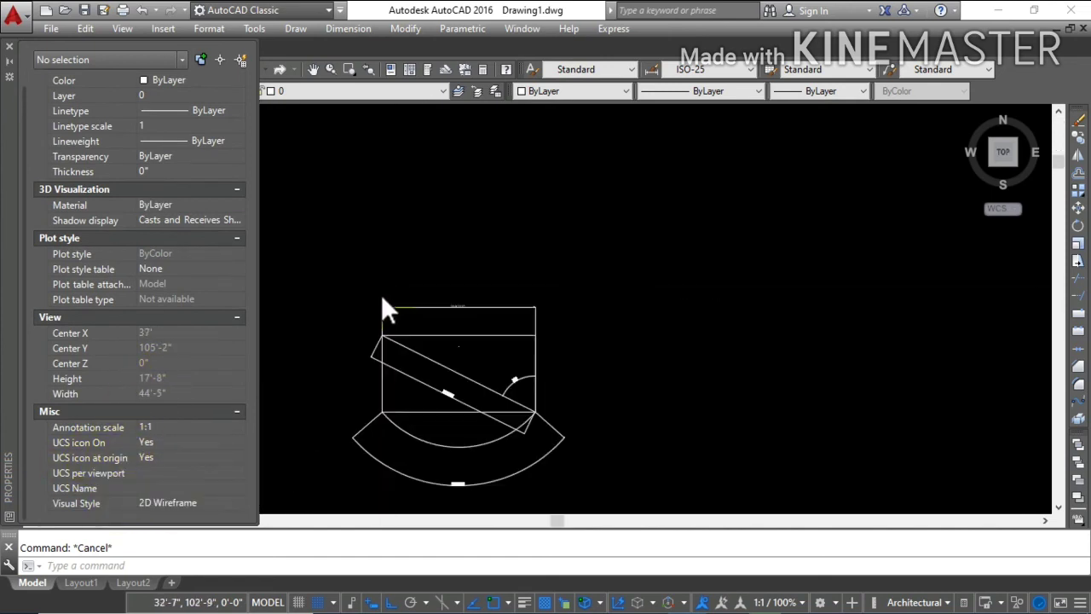
scroll(386, 287, "down", 3)
scroll(386, 286, "up", 2)
scroll(386, 295, "up", 2)
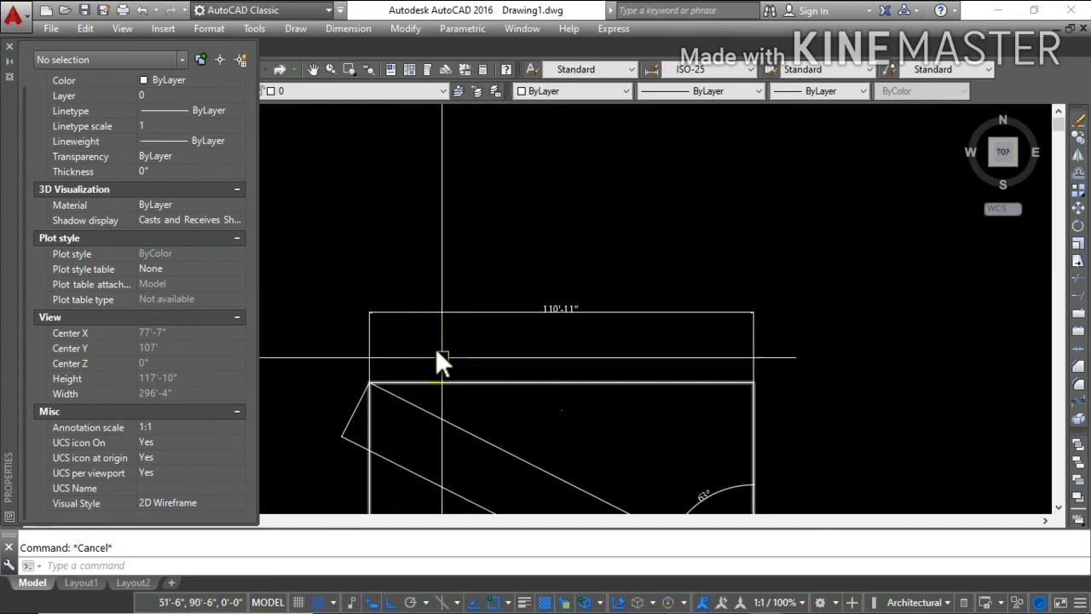
- Change the rectangle polyline's lineweight from ByLayer to 0.30 mm, then deselect it
left_click(447, 382)
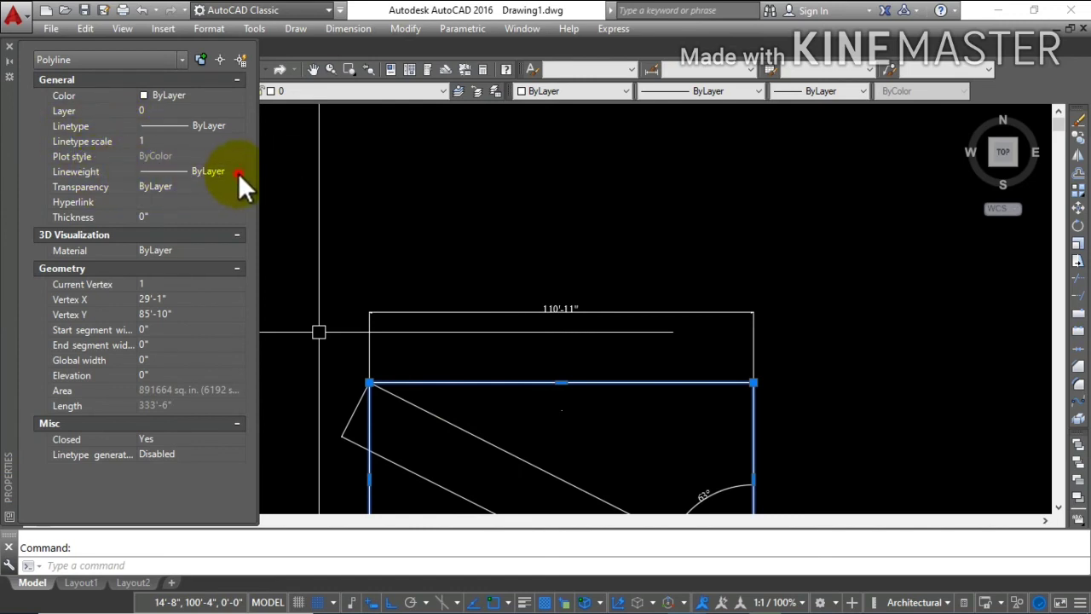
left_click(238, 173)
left_click(238, 172)
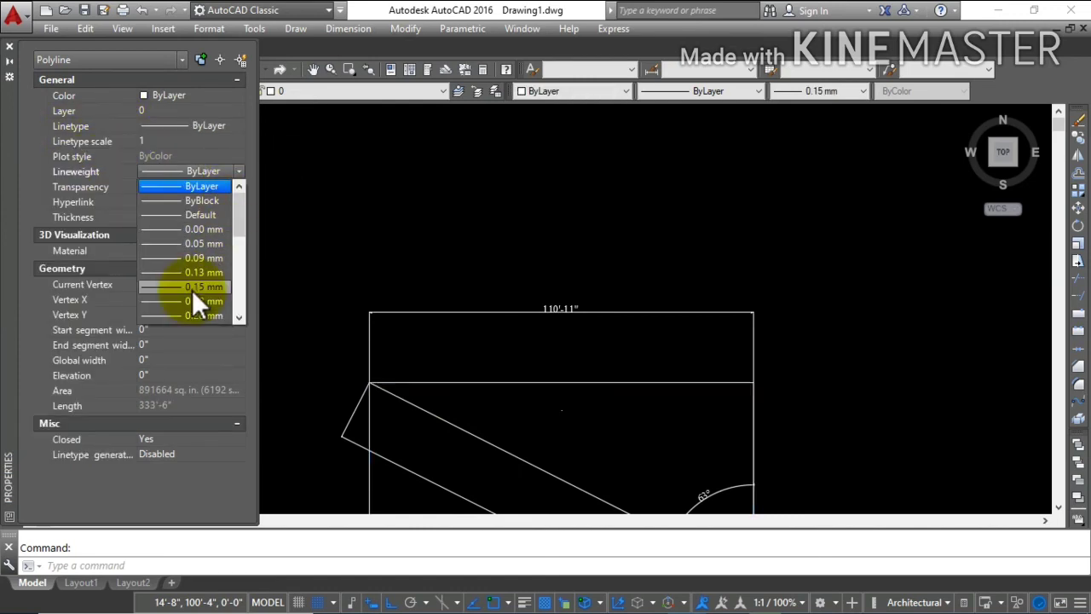
scroll(198, 315, "down", 4)
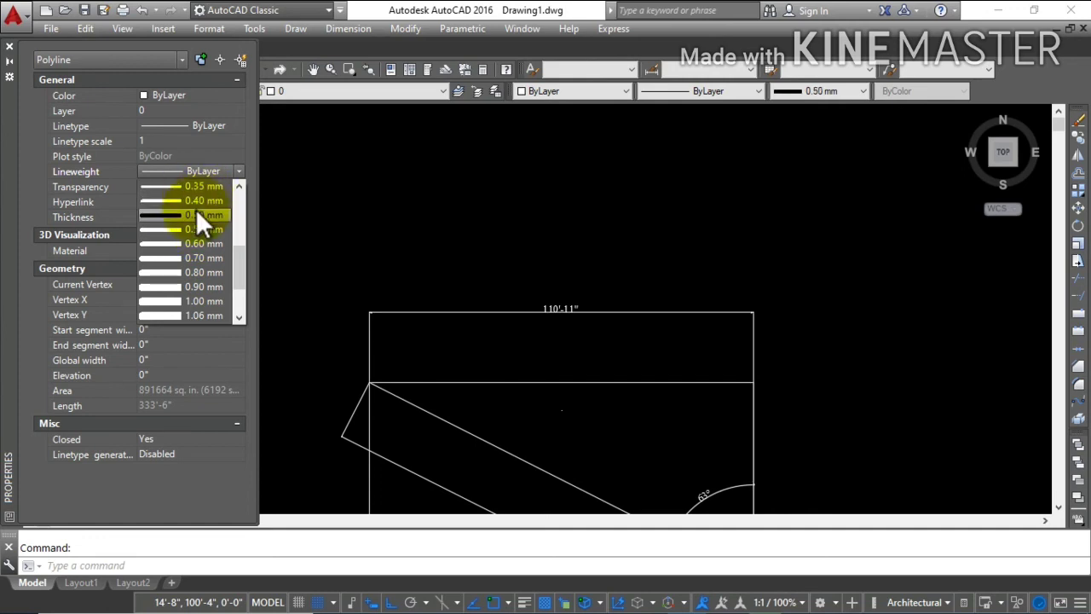
scroll(196, 209, "up", 2)
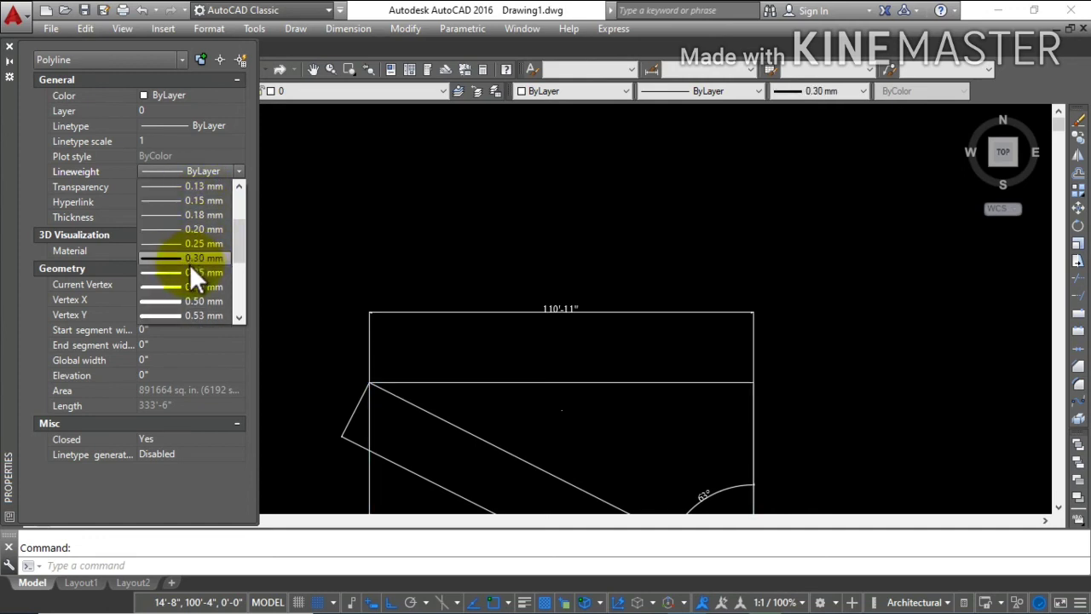
left_click(190, 258)
left_click(469, 404)
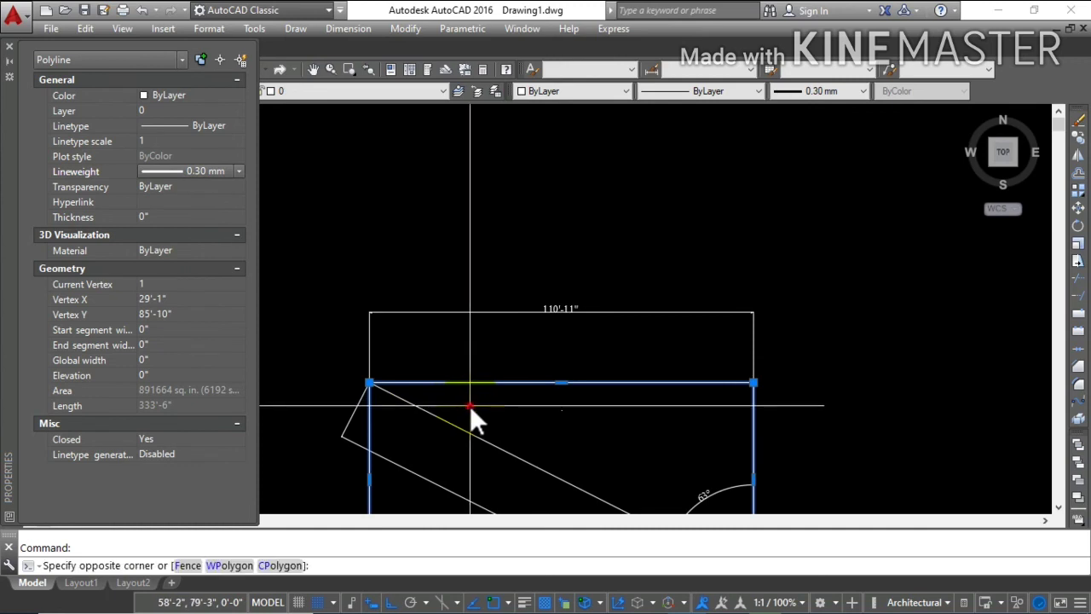
key("Escape")
key("Escape")
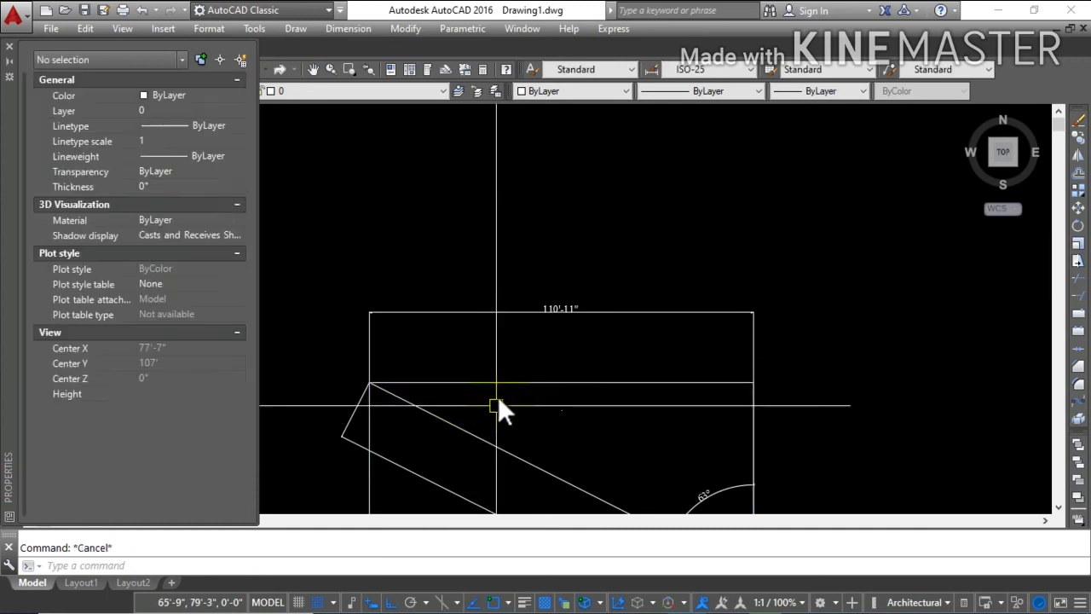
scroll(497, 395, "up", 2)
scroll(486, 391, "up", 1)
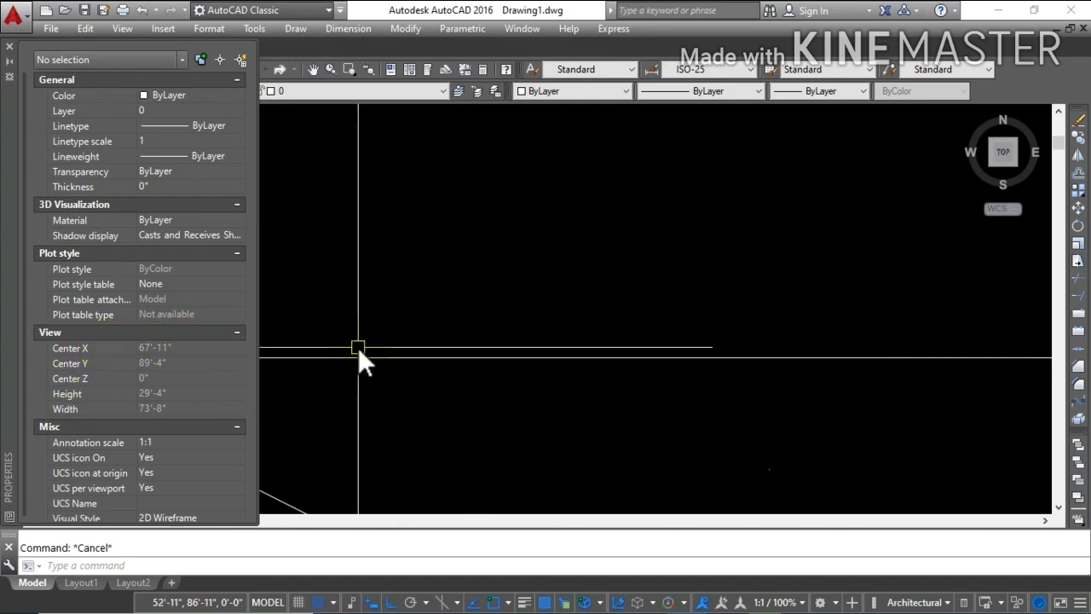
middle_click_drag(390, 427, 372, 331)
scroll(374, 327, "down", 3)
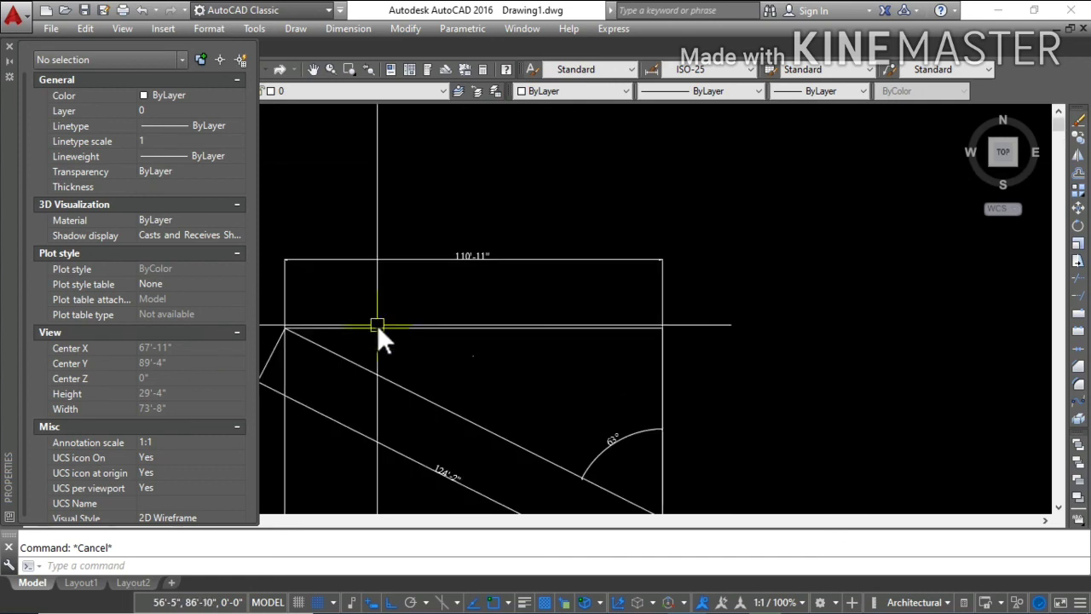
type("pl")
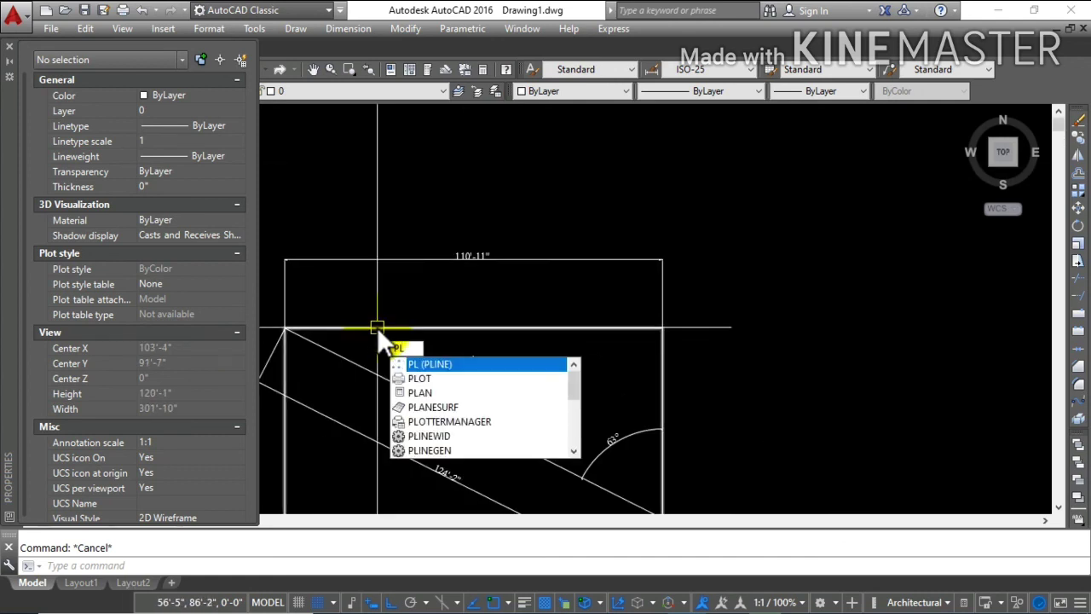
key("Return")
left_click(318, 286)
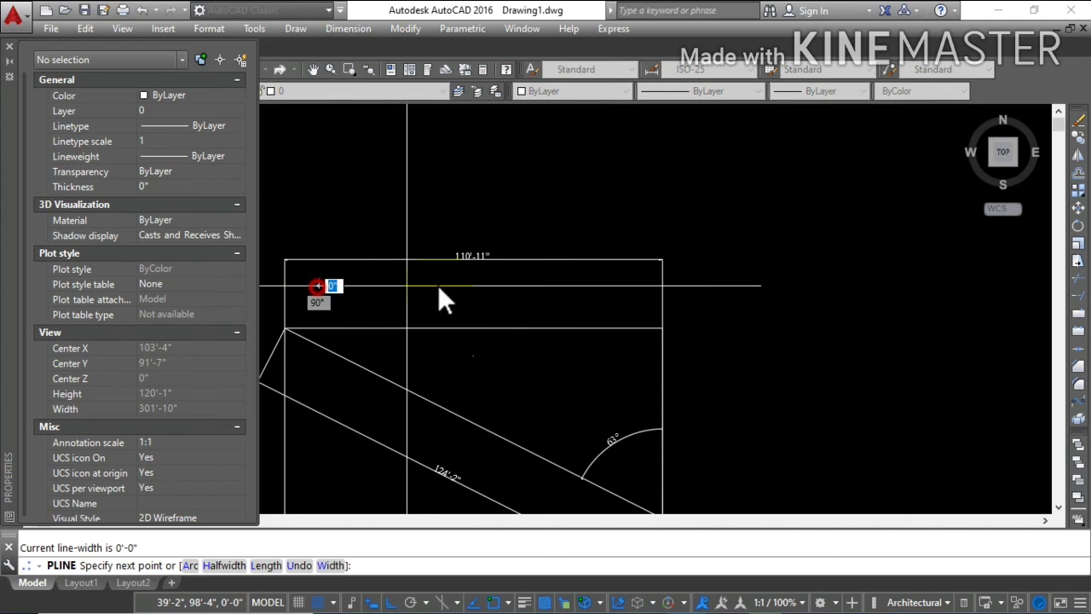
left_click(565, 281)
key("Escape")
left_click(510, 290)
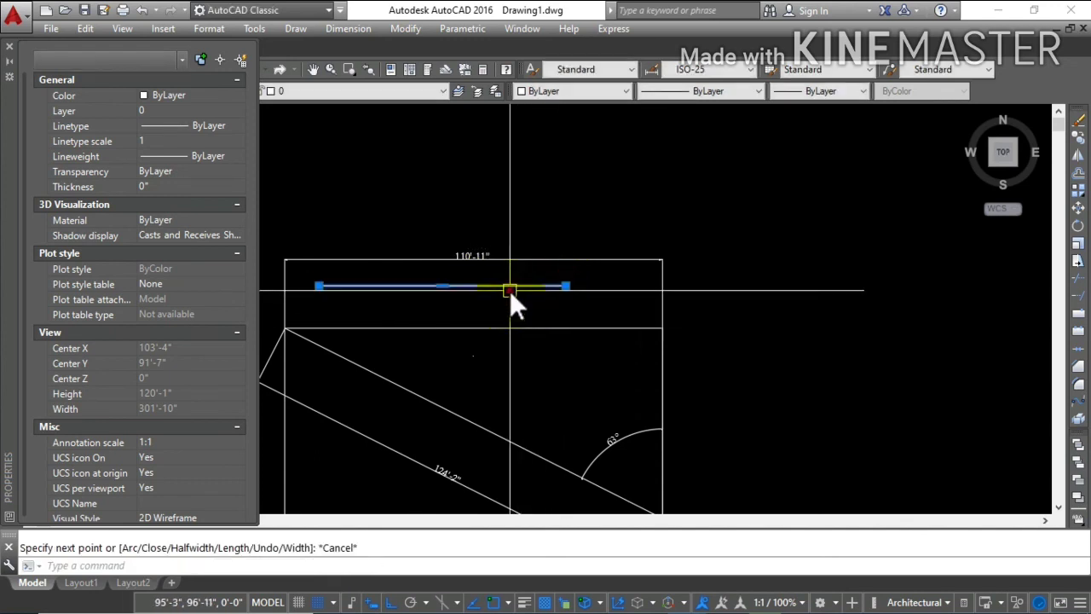
left_click(238, 307)
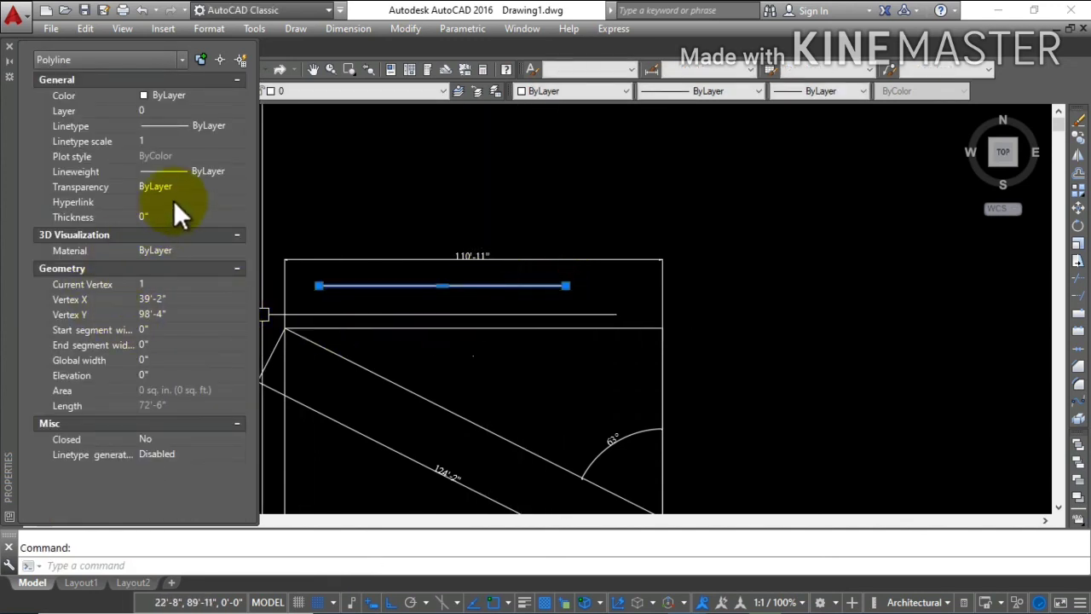
left_click(241, 170)
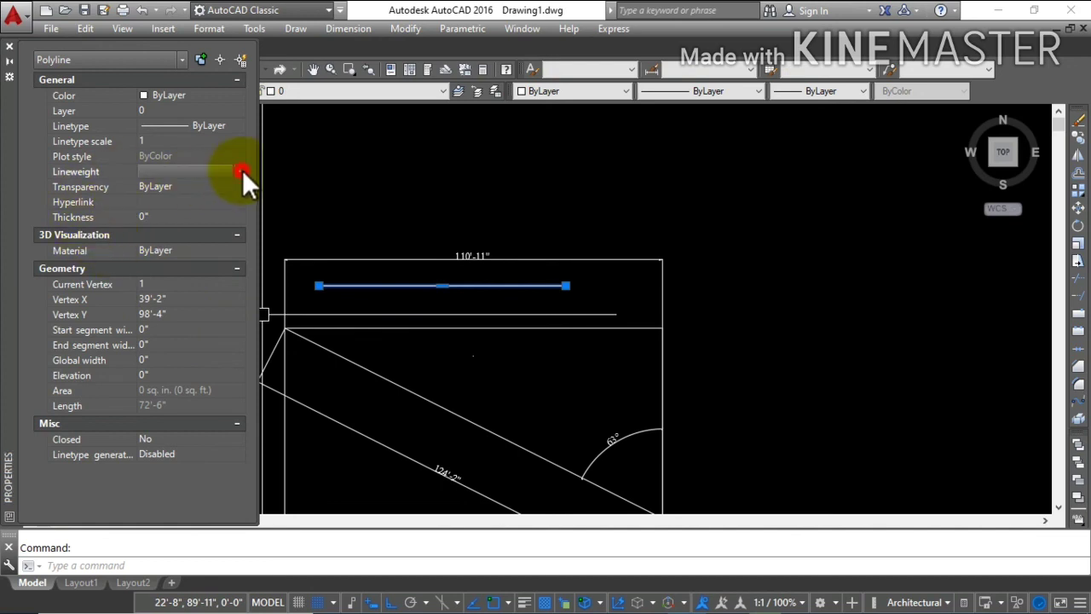
left_click(240, 170)
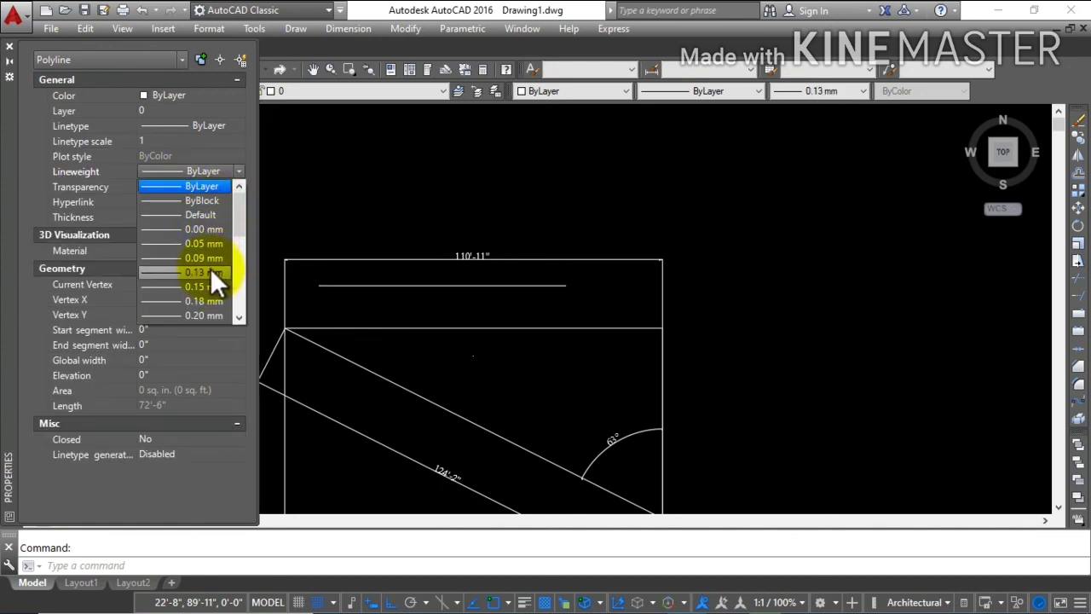
scroll(206, 278, "down", 2)
scroll(208, 277, "down", 1)
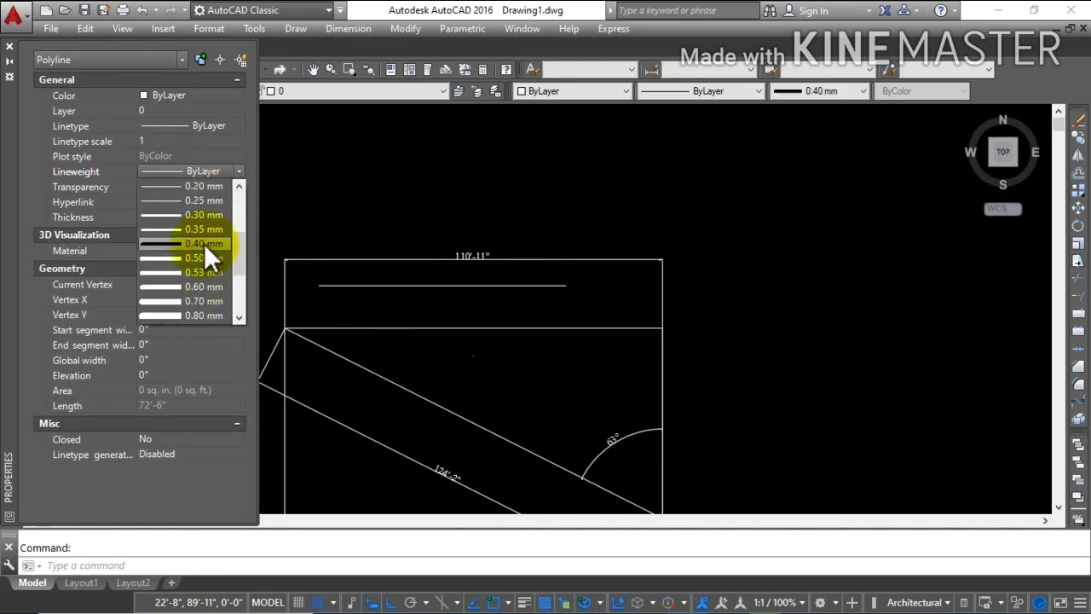
left_click(201, 214)
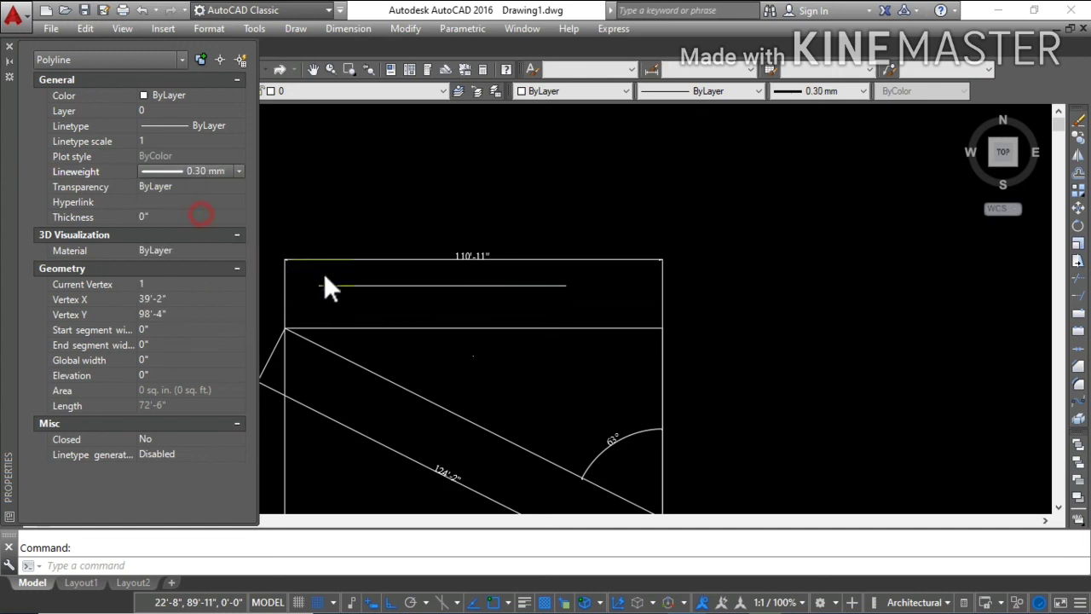
left_click(421, 301)
key("Escape")
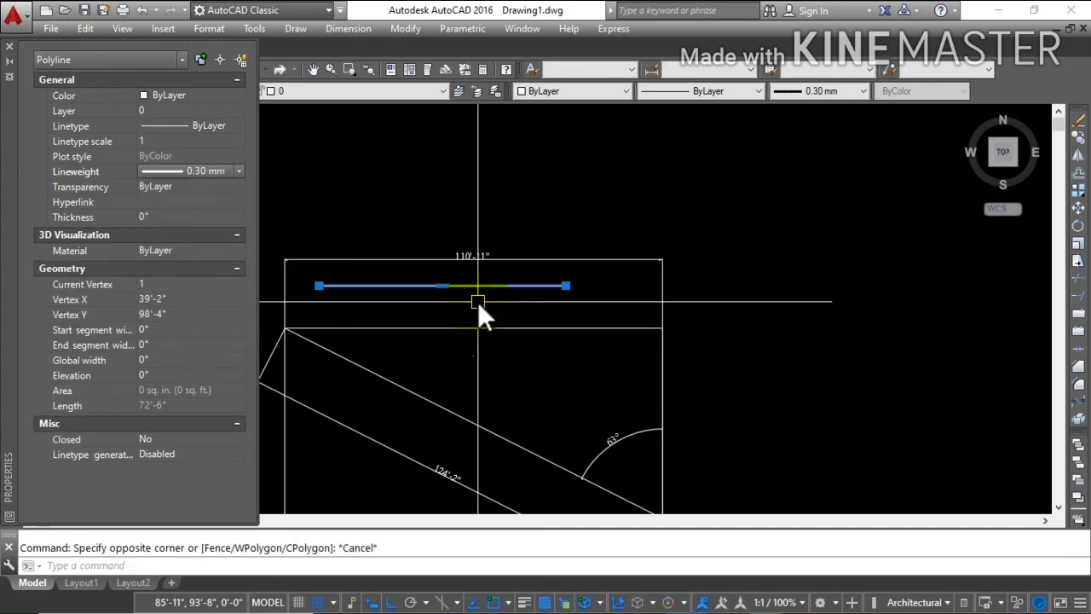
key("Escape")
scroll(479, 294, "up", 2)
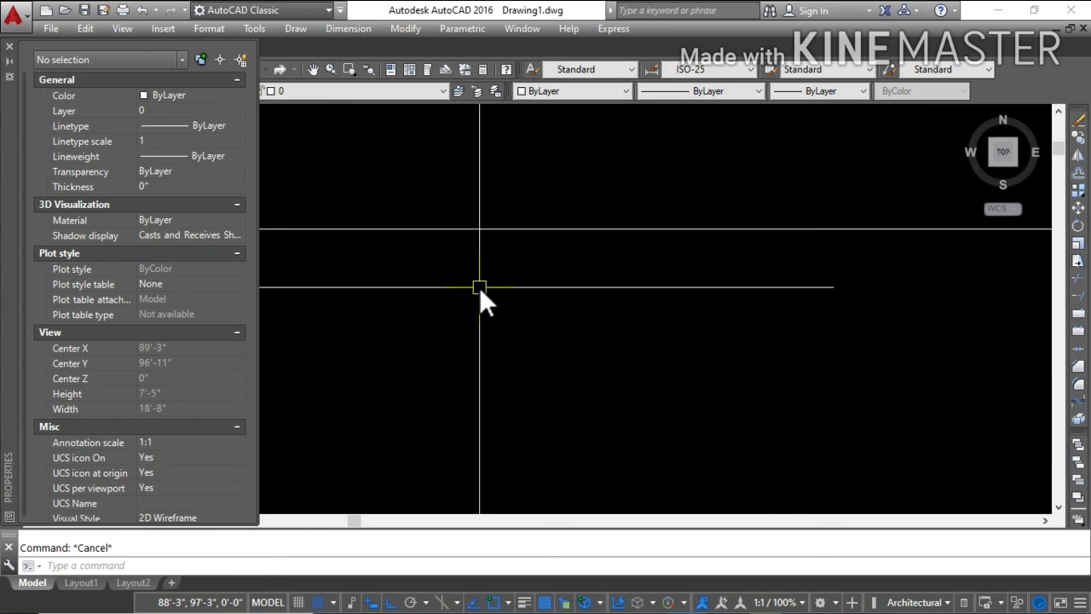
scroll(479, 287, "up", 1)
scroll(479, 287, "up", 1)
scroll(479, 286, "down", 1)
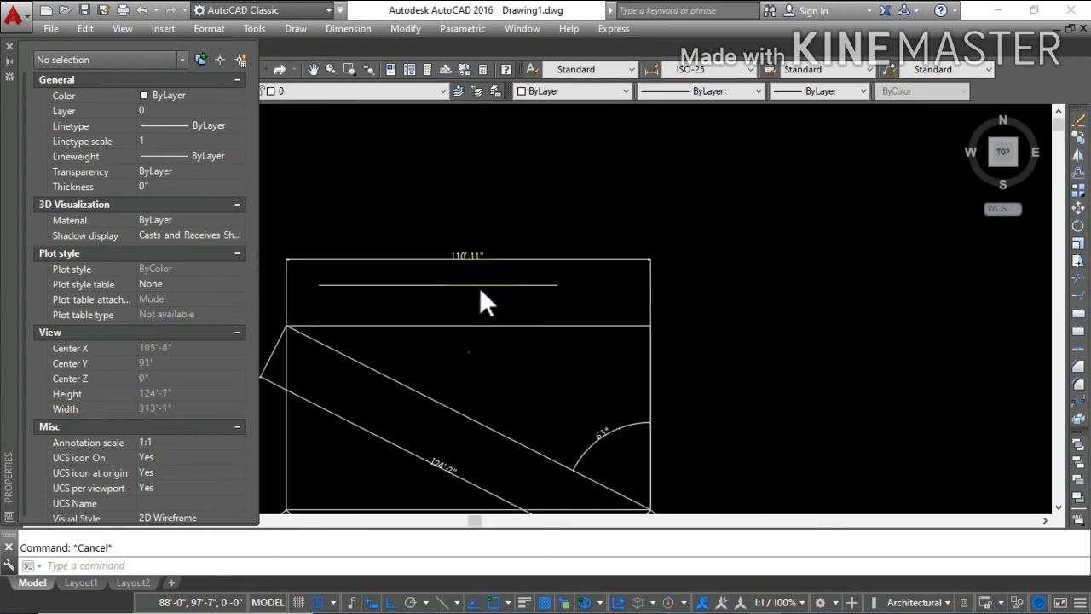
scroll(479, 286, "down", 2)
left_click(479, 286)
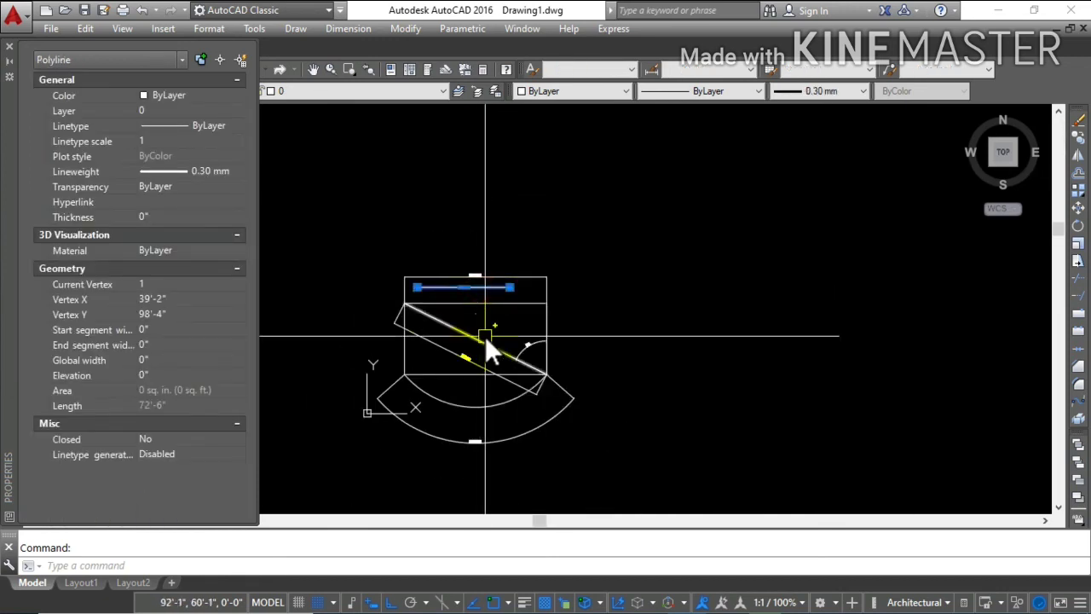
key("Delete")
scroll(483, 329, "up", 2)
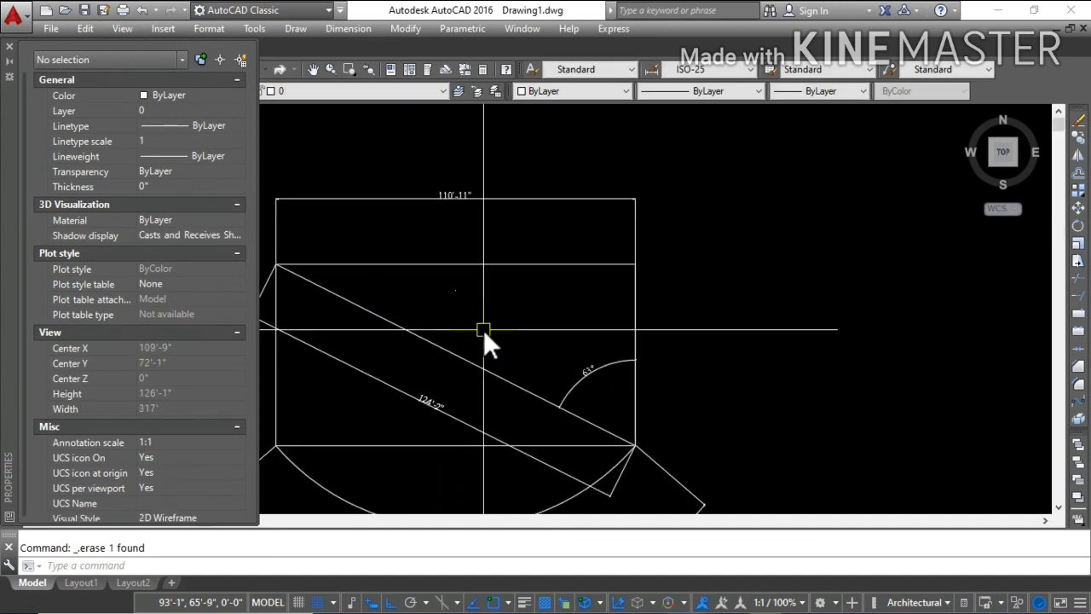
scroll(128, 426, "down", 1)
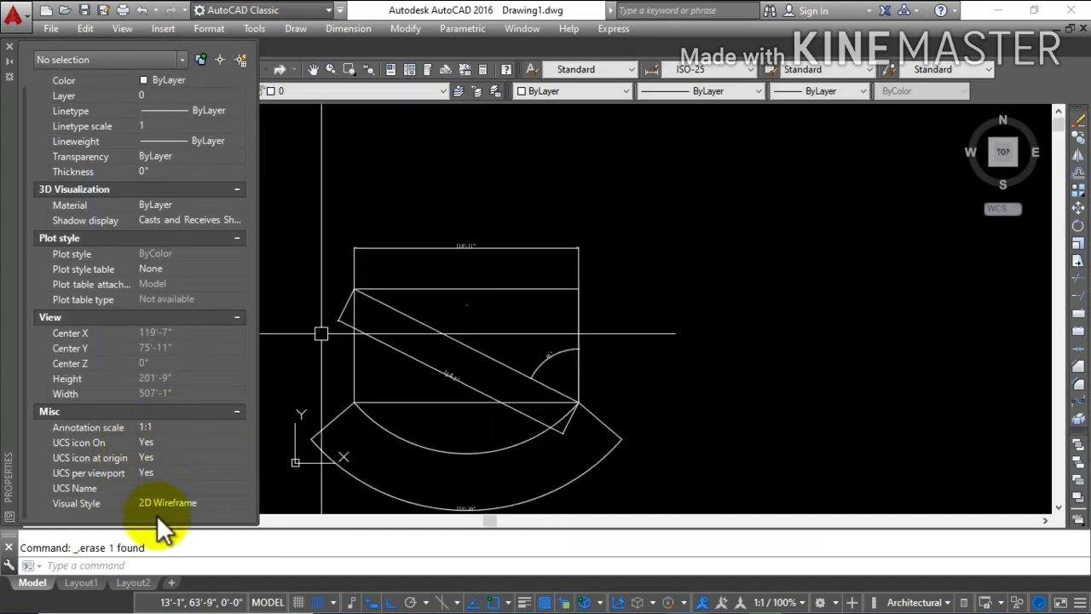
scroll(162, 460, "up", 1)
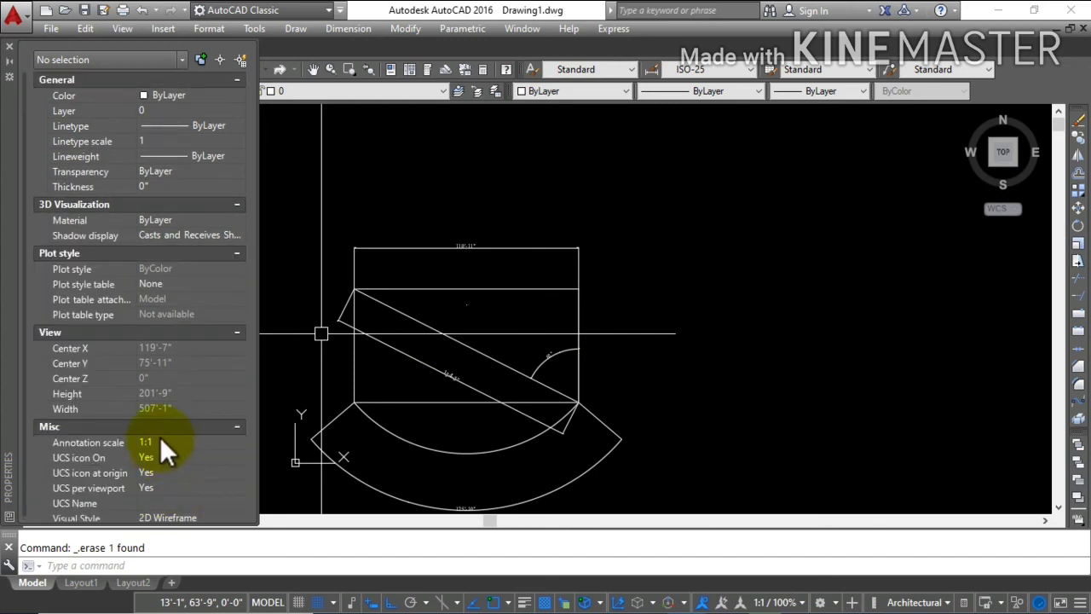